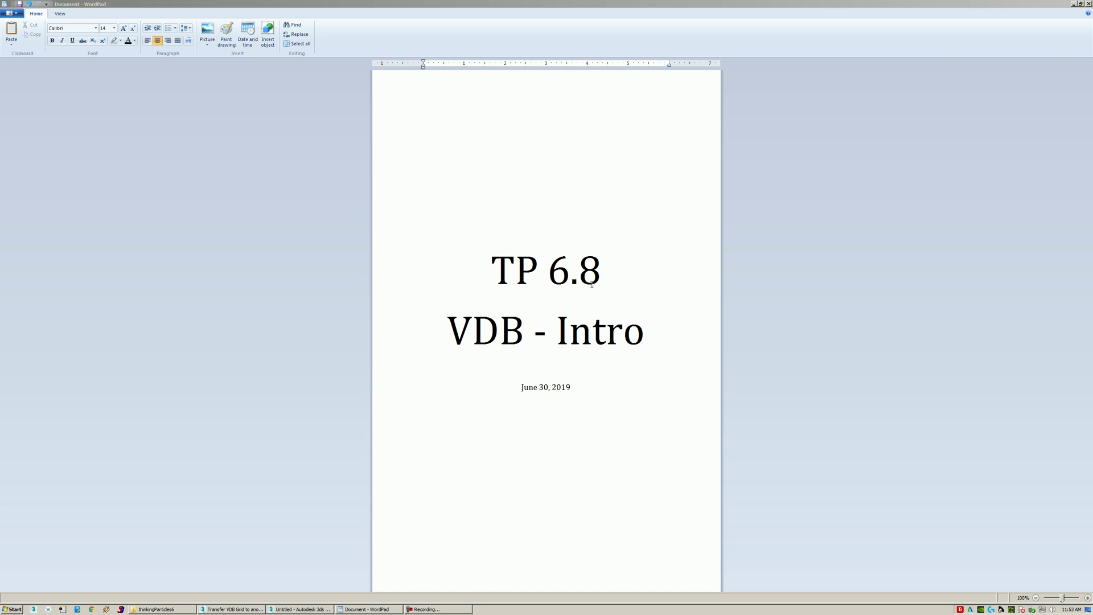
Switch to 3ds Max and create a new thinkingParticles system in the empty scene
{"action": "left_click", "coordinate": [302, 609]}
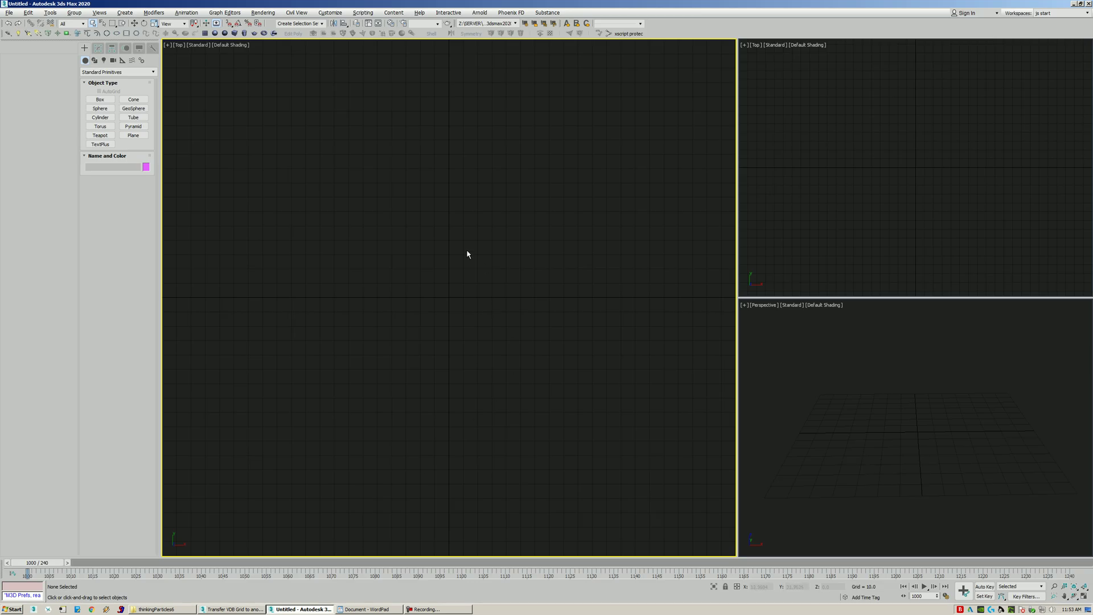
{"action": "right_click", "coordinate": [442, 297]}
{"action": "mouse_move", "coordinate": [473, 374]}
{"action": "left_click", "coordinate": [506, 373]}
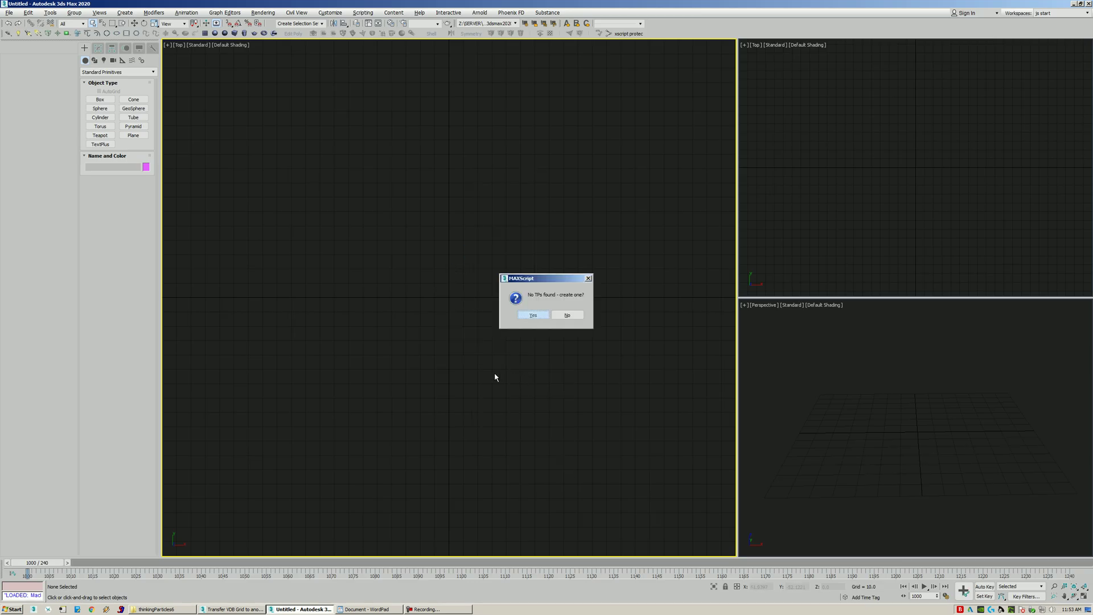
{"action": "left_click", "coordinate": [533, 316]}
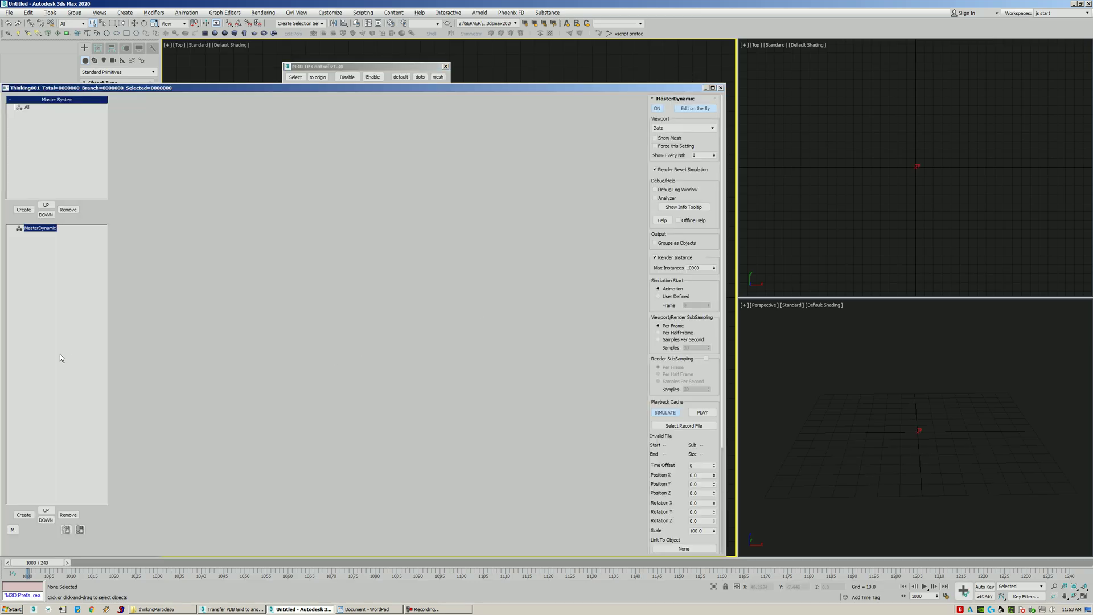
Add a DynamicSet under MasterDynamic with two nested DynamicSets, rename the first nested one birth, and close the particle editor
{"action": "left_click", "coordinate": [44, 234]}
{"action": "key", "text": "Insert"}
{"action": "key", "text": "Insert"}
{"action": "double_click", "coordinate": [51, 242]}
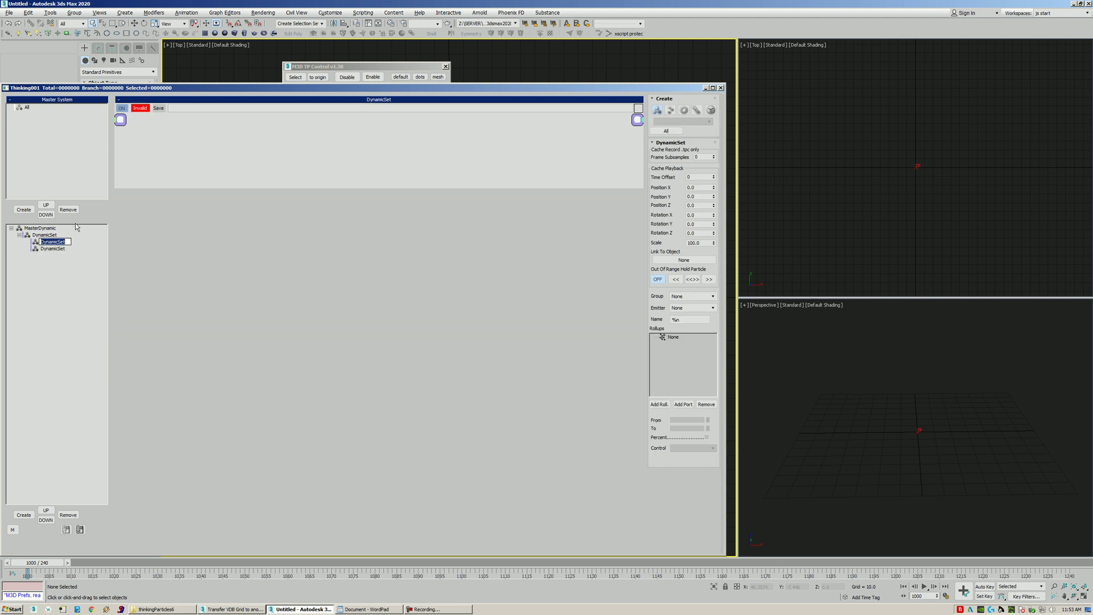
{"action": "type", "text": "gen"}
{"action": "key", "text": "Return"}
{"action": "key", "text": "Escape"}
Show the Layer Explorer and place the thinkingParticles object on a new layer named TP
{"action": "left_click", "coordinate": [356, 23]}
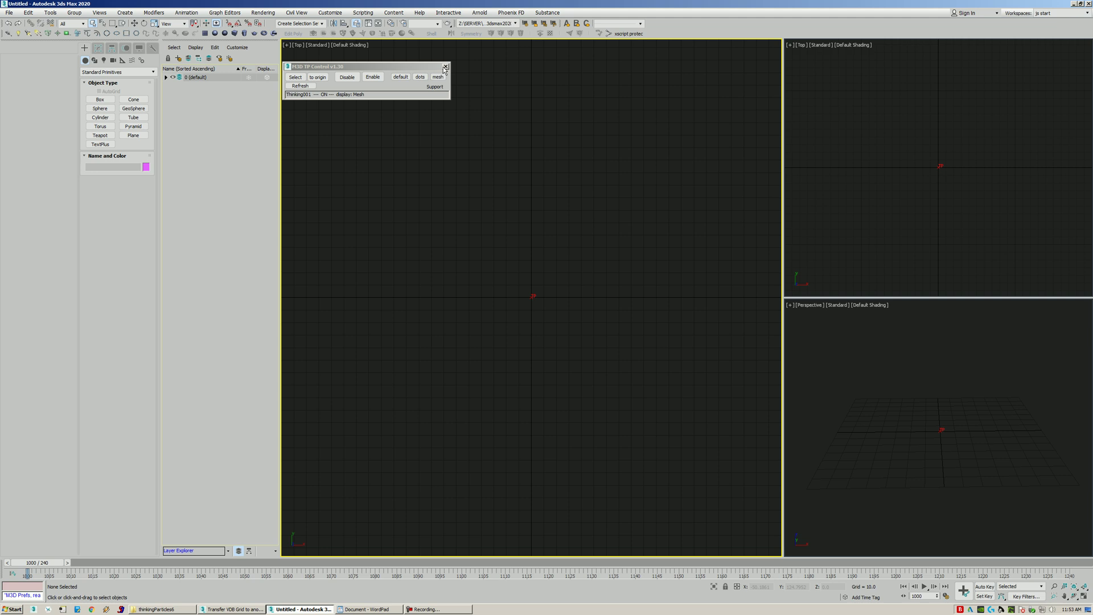
{"action": "left_click", "coordinate": [445, 66]}
{"action": "left_click_drag", "start_coordinate": [597, 277], "coordinate": [474, 343]}
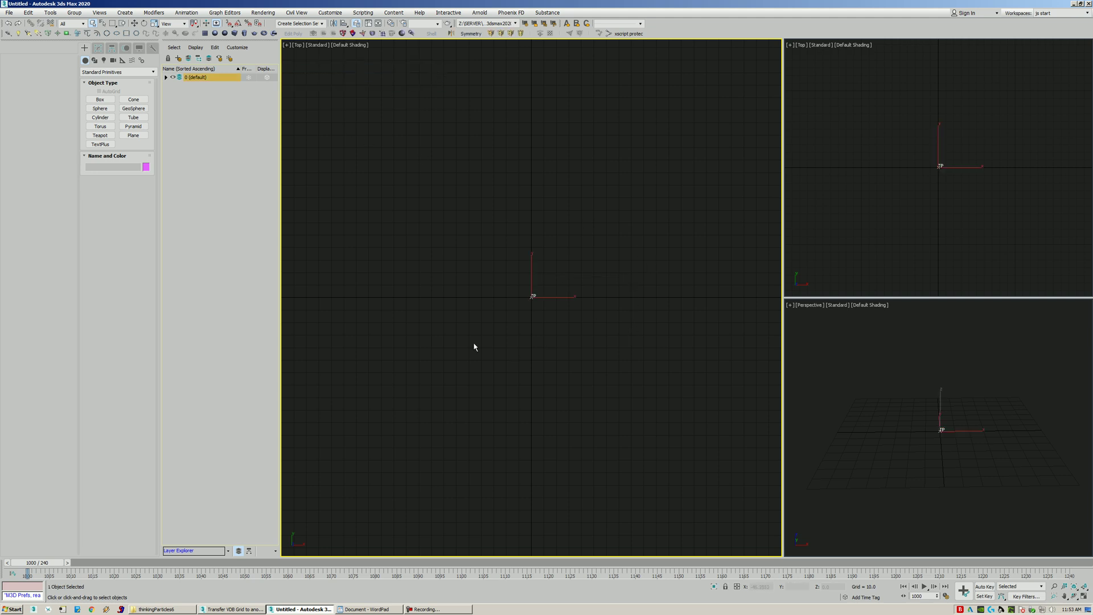
{"action": "left_click", "coordinate": [178, 58]}
{"action": "type", "text": "TRP"}
{"action": "key", "text": "Return"}
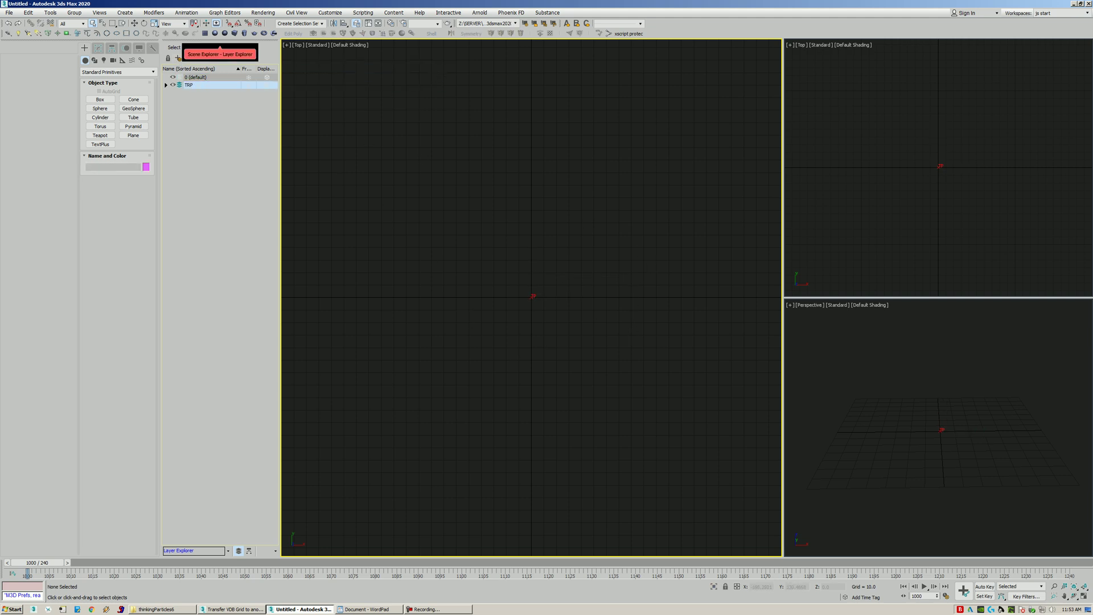
{"action": "type", "text": "TP"}
{"action": "key", "text": "Return"}
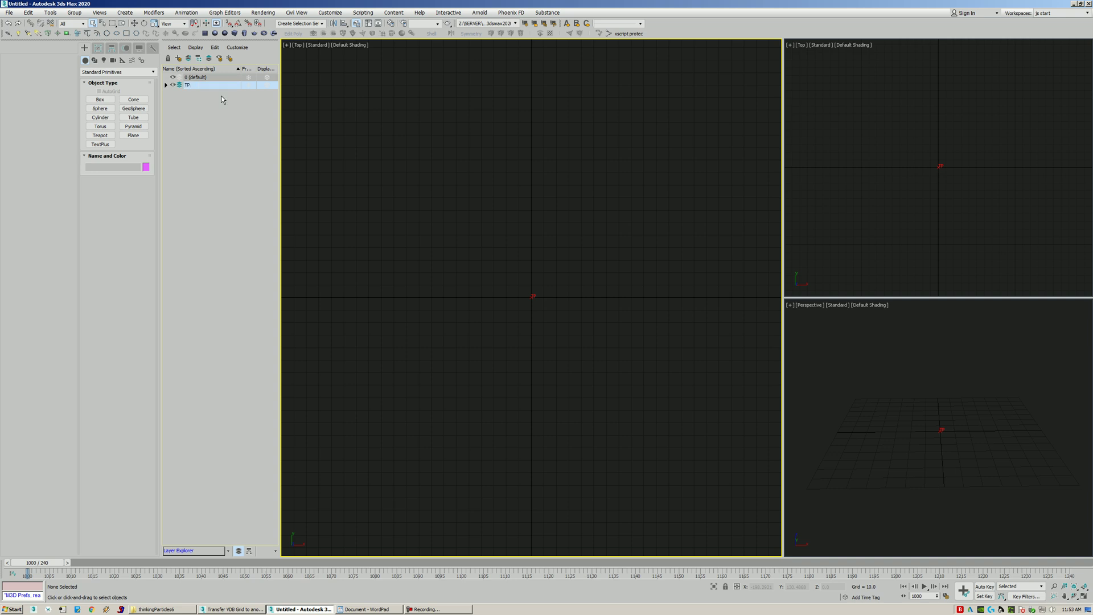
Make the default layer active and create a teapot of about 27 radius in the Perspective viewport
{"action": "left_click", "coordinate": [180, 78]}
{"action": "left_click", "coordinate": [254, 33]}
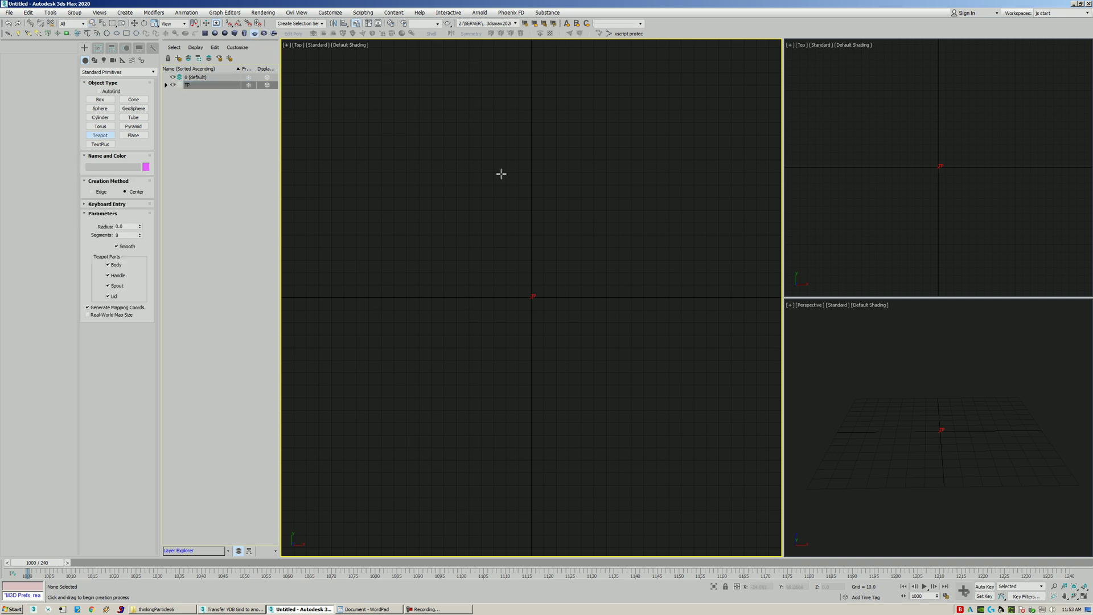
{"action": "left_click_drag", "start_coordinate": [895, 430], "coordinate": [917, 424]}
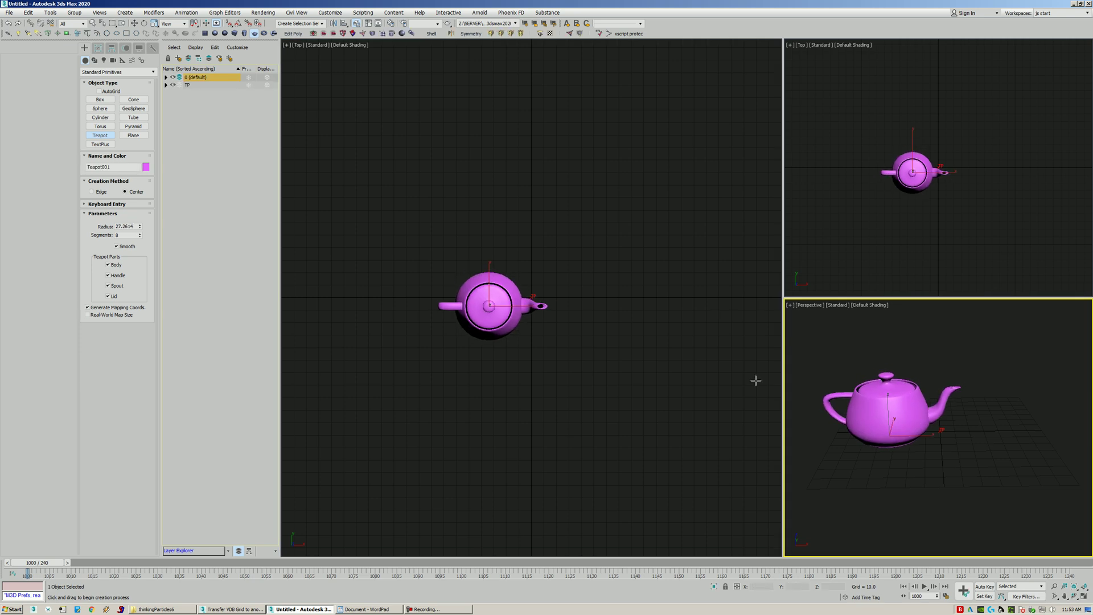
{"action": "right_click", "coordinate": [210, 105]}
{"action": "right_click", "coordinate": [569, 256]}
Add an ObjToParticle generator to the birth set and assign the selected teapot as its source object
{"action": "key", "text": "6"}
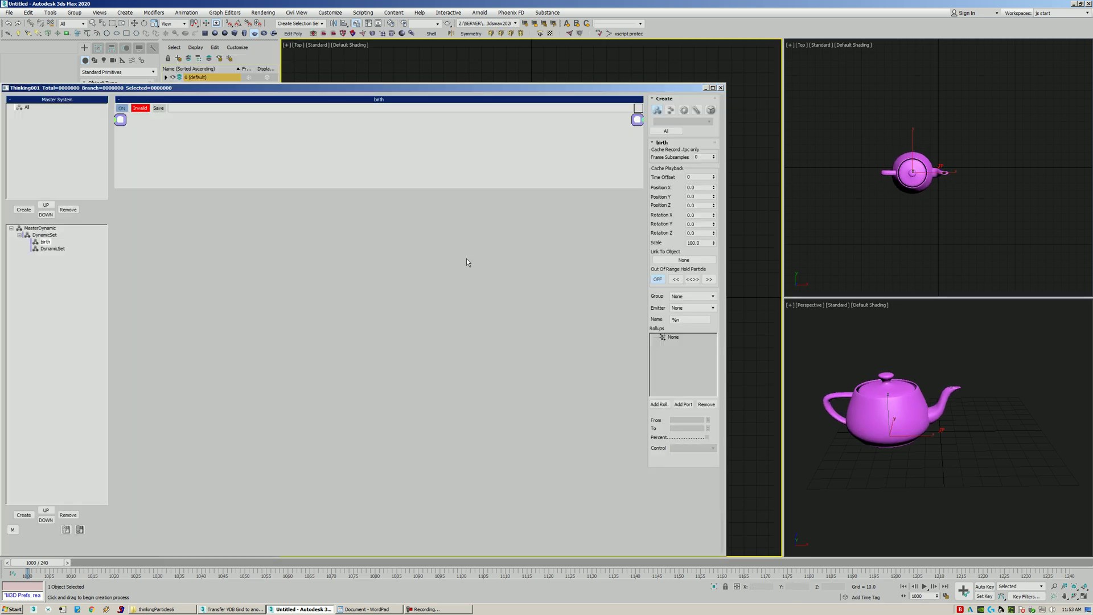
{"action": "left_click", "coordinate": [46, 245]}
{"action": "right_click", "coordinate": [299, 139]}
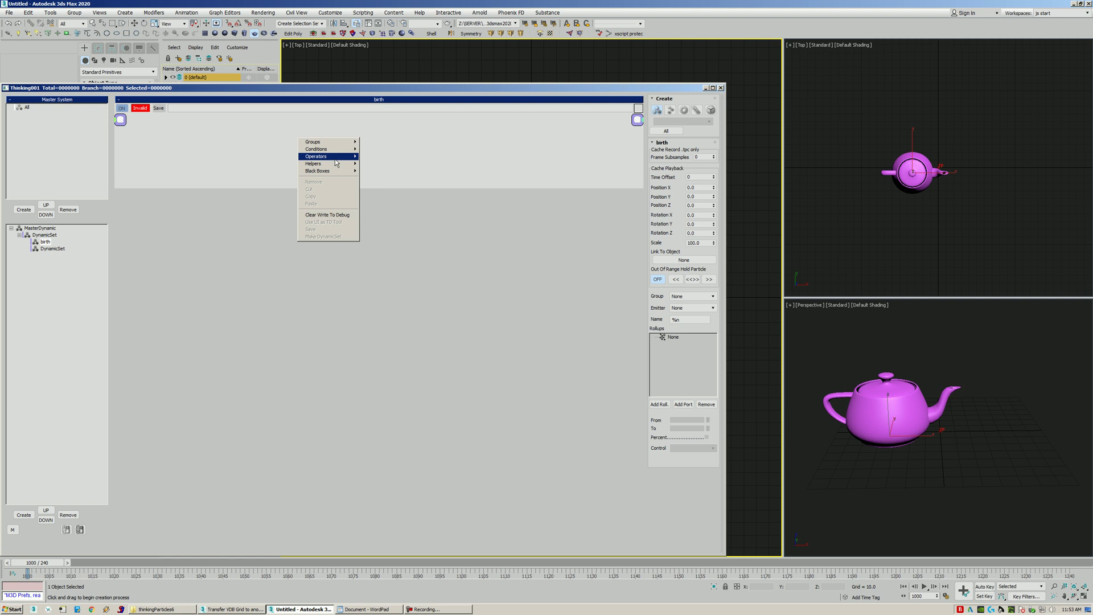
{"action": "mouse_move", "coordinate": [317, 156]}
{"action": "mouse_move", "coordinate": [377, 170]}
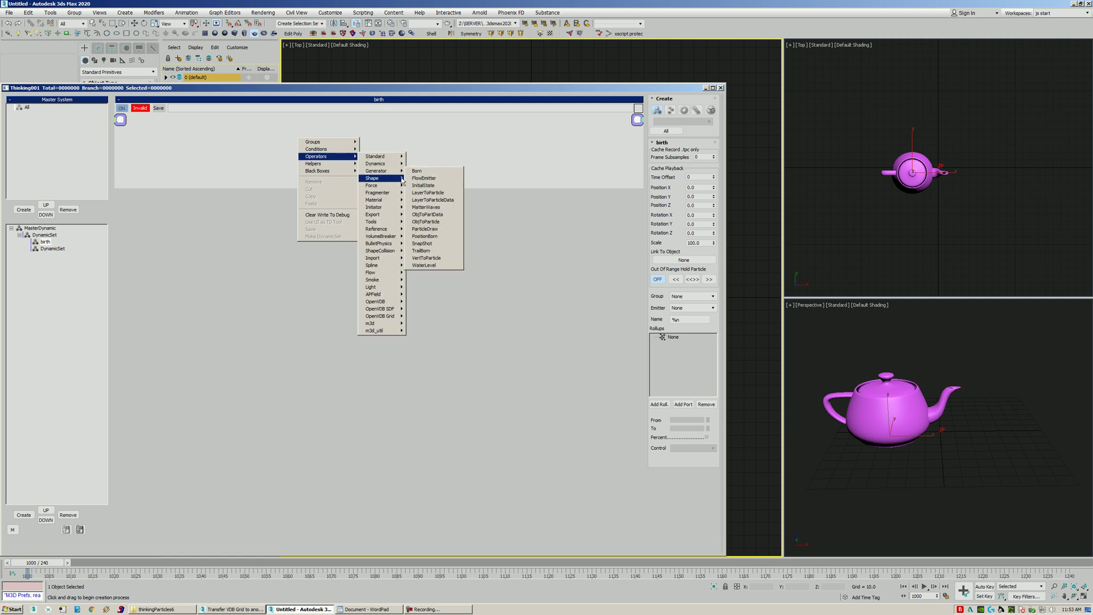
{"action": "left_click", "coordinate": [435, 221]}
{"action": "left_click", "coordinate": [659, 203]}
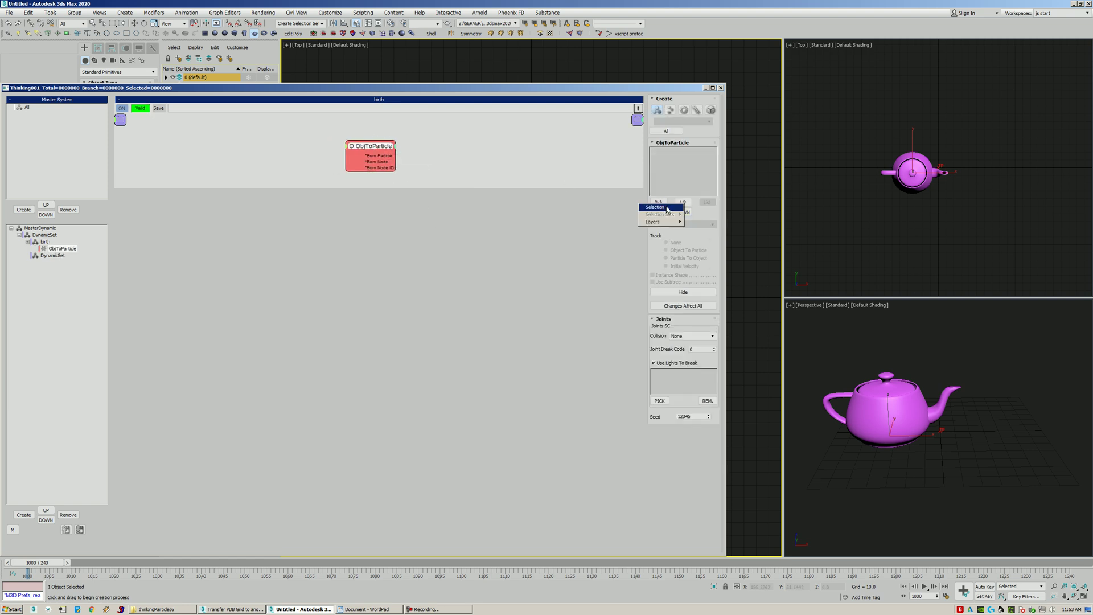
Create a particle group named vdb and give it a light purple colour
{"action": "left_click", "coordinate": [24, 210]}
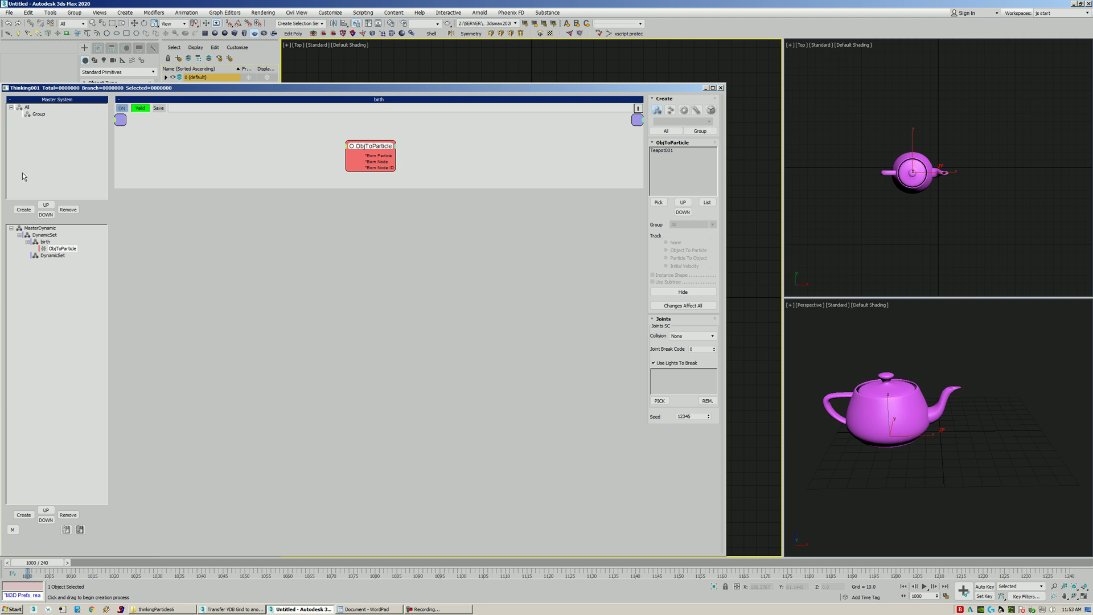
{"action": "double_click", "coordinate": [38, 114]}
{"action": "type", "text": "vdb"}
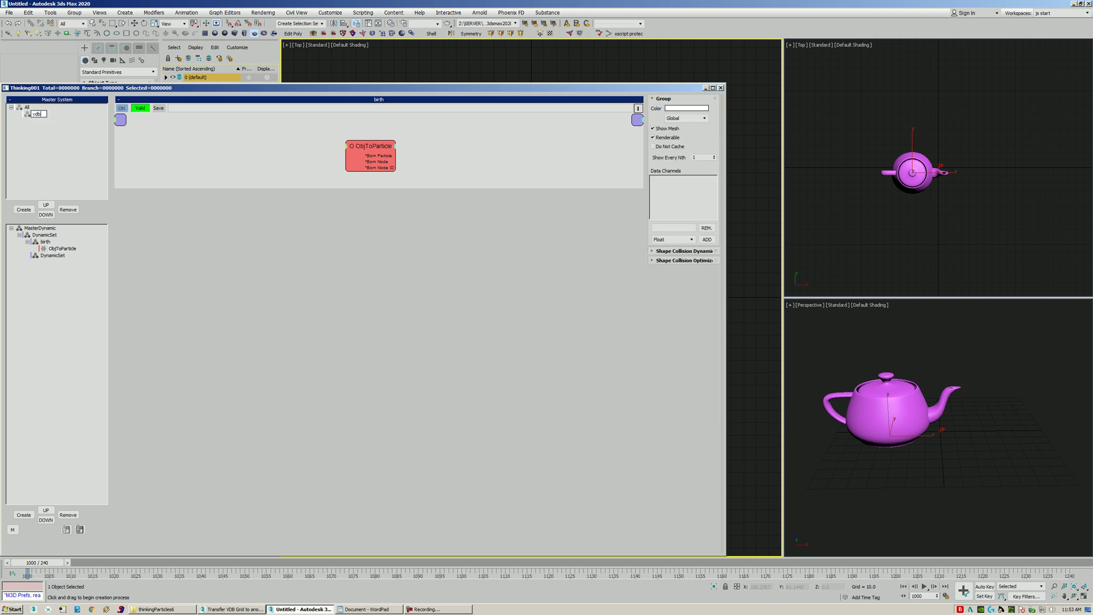
{"action": "key", "text": "Return"}
{"action": "left_click", "coordinate": [673, 108]}
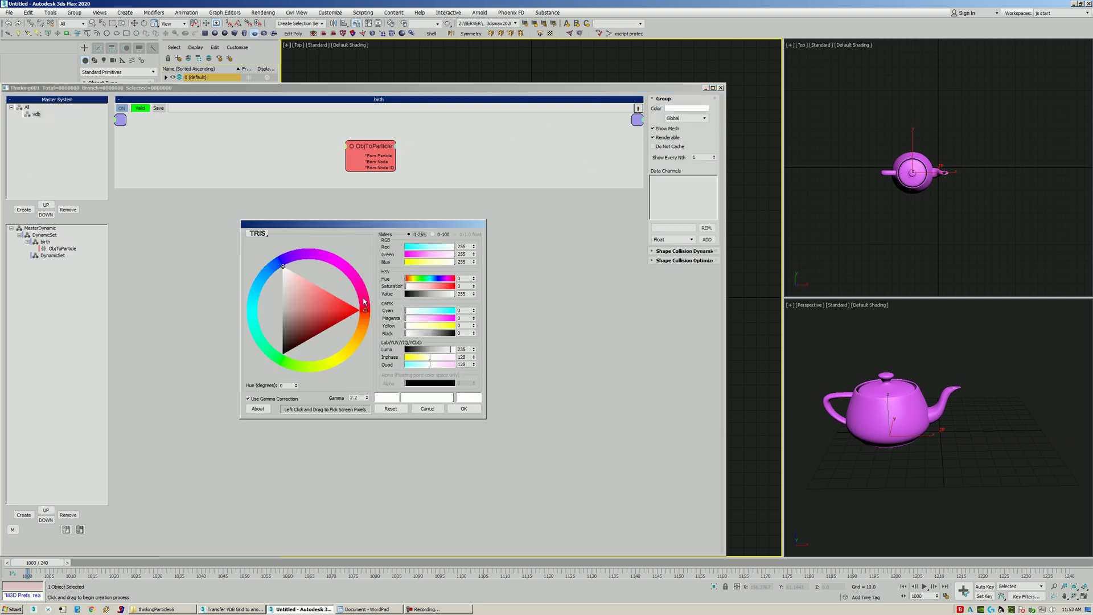
{"action": "left_click", "coordinate": [320, 303]}
{"action": "left_click", "coordinate": [316, 253]}
{"action": "left_click_drag", "start_coordinate": [316, 252], "coordinate": [313, 253]}
{"action": "left_click_drag", "start_coordinate": [312, 304], "coordinate": [316, 305]}
{"action": "left_click", "coordinate": [462, 409]}
Assign the teapot in ObjToParticle to the vdb group and enable Instance Shape
{"action": "left_click_drag", "start_coordinate": [370, 156], "coordinate": [376, 152]}
{"action": "left_click", "coordinate": [697, 227]}
{"action": "left_click", "coordinate": [685, 239]}
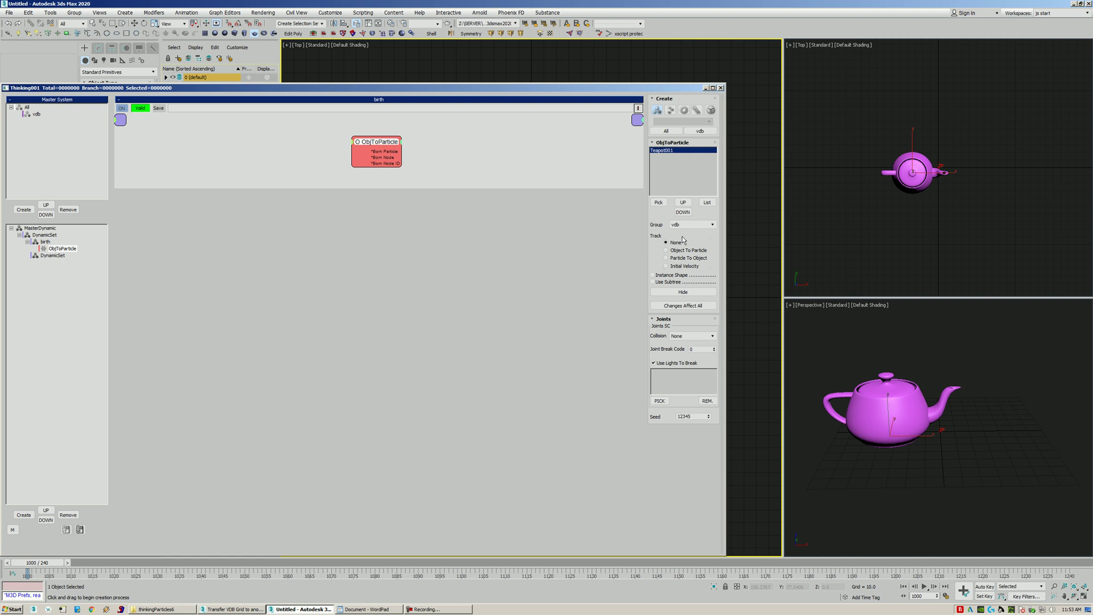
{"action": "left_click", "coordinate": [658, 278]}
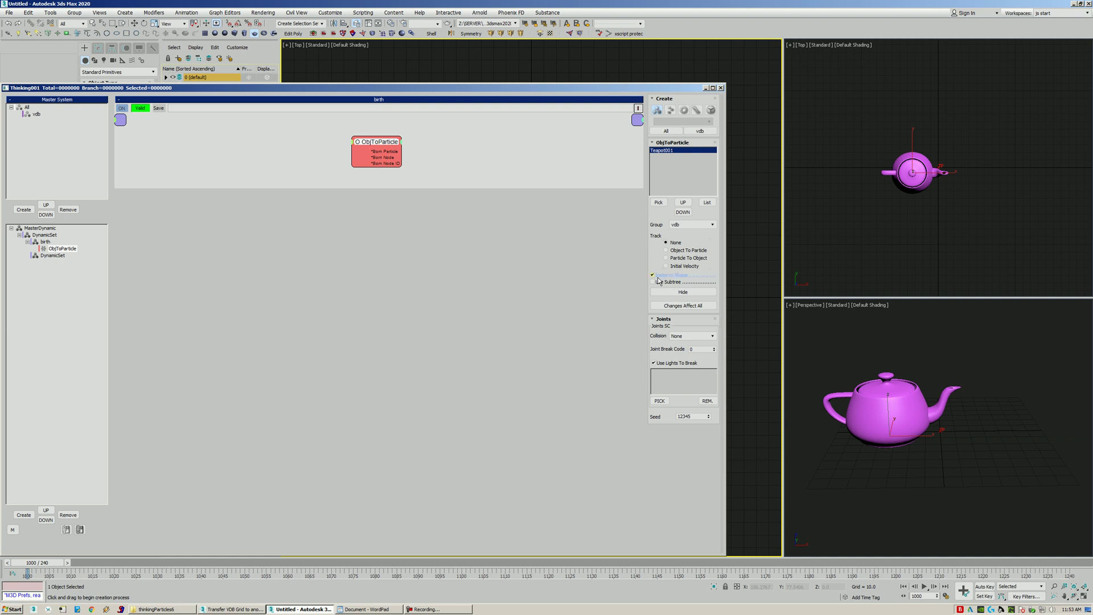
Add two DynamicSets under the second nested set, naming the parent VDB and its children init and output
{"action": "left_click", "coordinate": [50, 256]}
{"action": "key", "text": "Insert"}
{"action": "key", "text": "Insert"}
{"action": "left_click", "coordinate": [54, 257]}
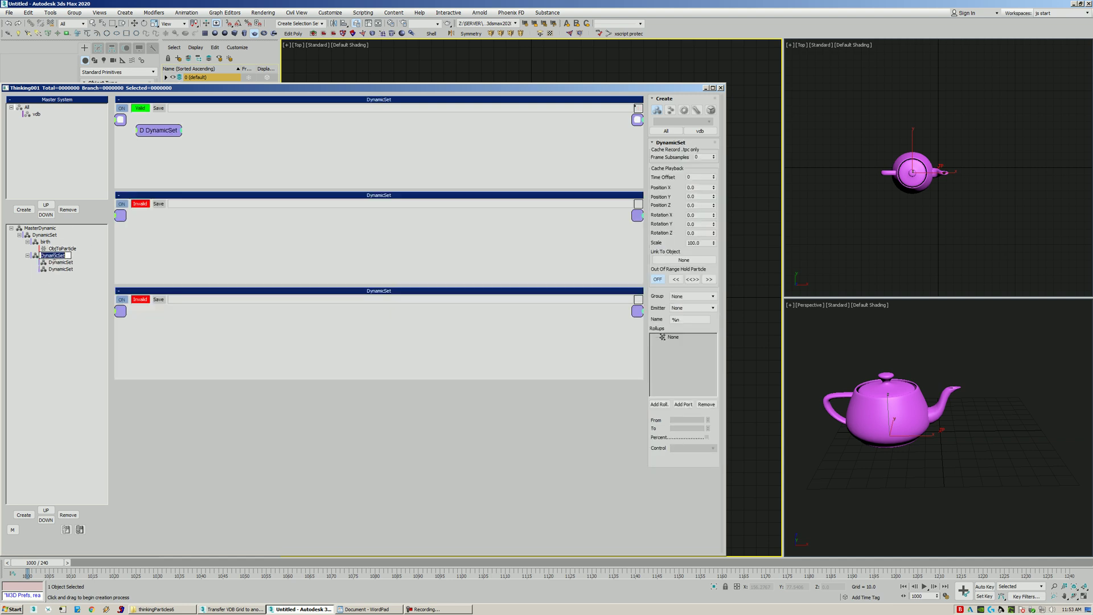
{"action": "type", "text": "VDB"}
{"action": "key", "text": "Return"}
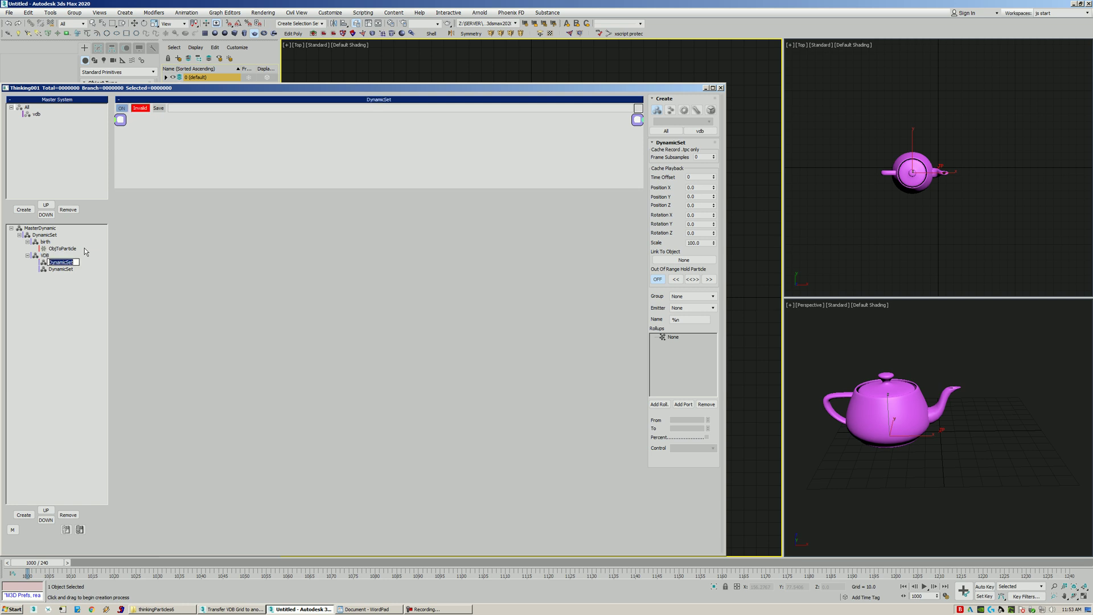
{"action": "type", "text": "init"}
{"action": "key", "text": "Return"}
{"action": "type", "text": "output"}
{"action": "key", "text": "Return"}
Place an OpenVDB operator from the OpenVDB category in the init set
{"action": "left_click", "coordinate": [53, 263]}
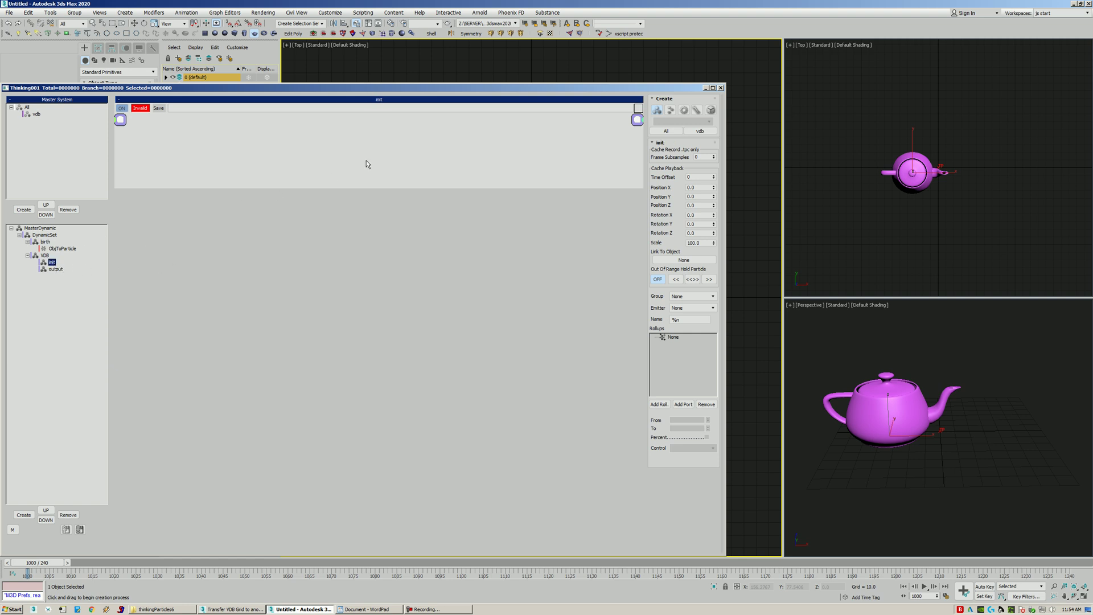
{"action": "left_click", "coordinate": [686, 122]}
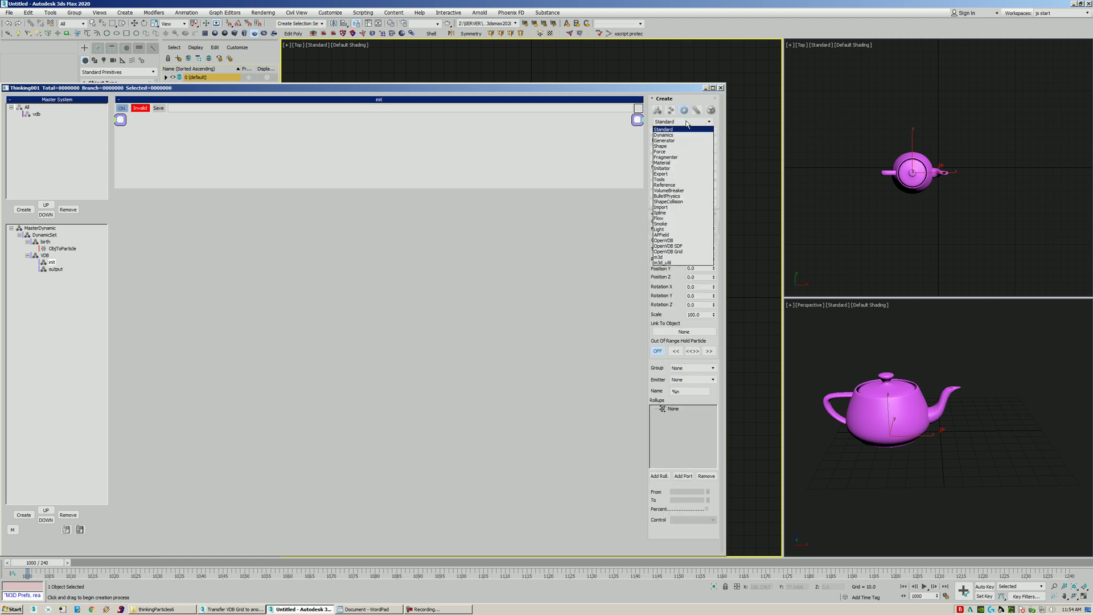
{"action": "left_click", "coordinate": [674, 240]}
{"action": "left_click", "coordinate": [700, 131]}
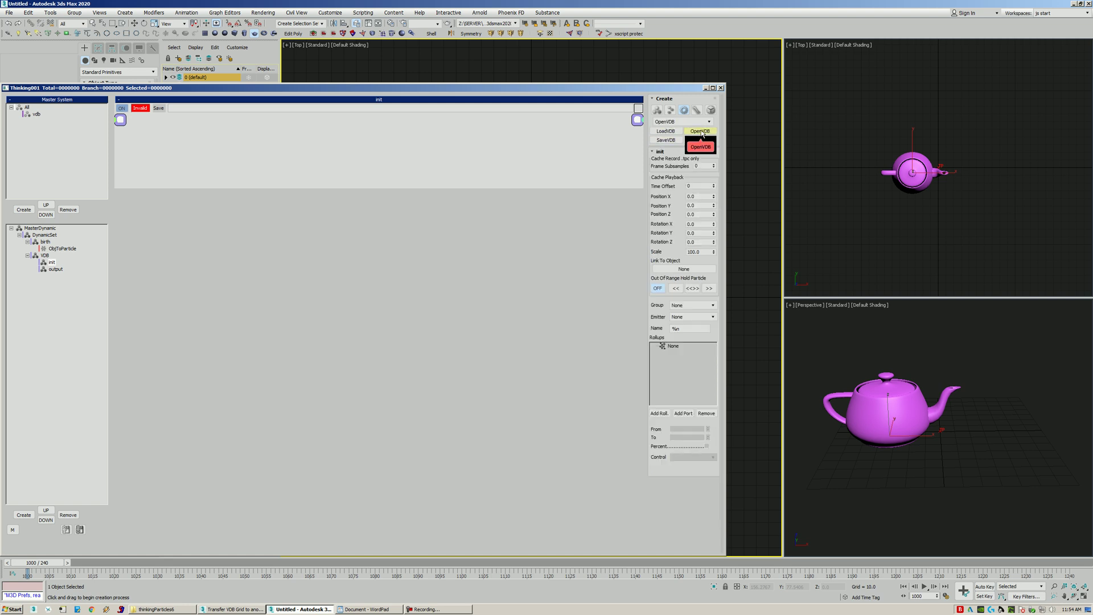
{"action": "left_click", "coordinate": [390, 153]}
{"action": "left_click_drag", "start_coordinate": [390, 152], "coordinate": [379, 151]}
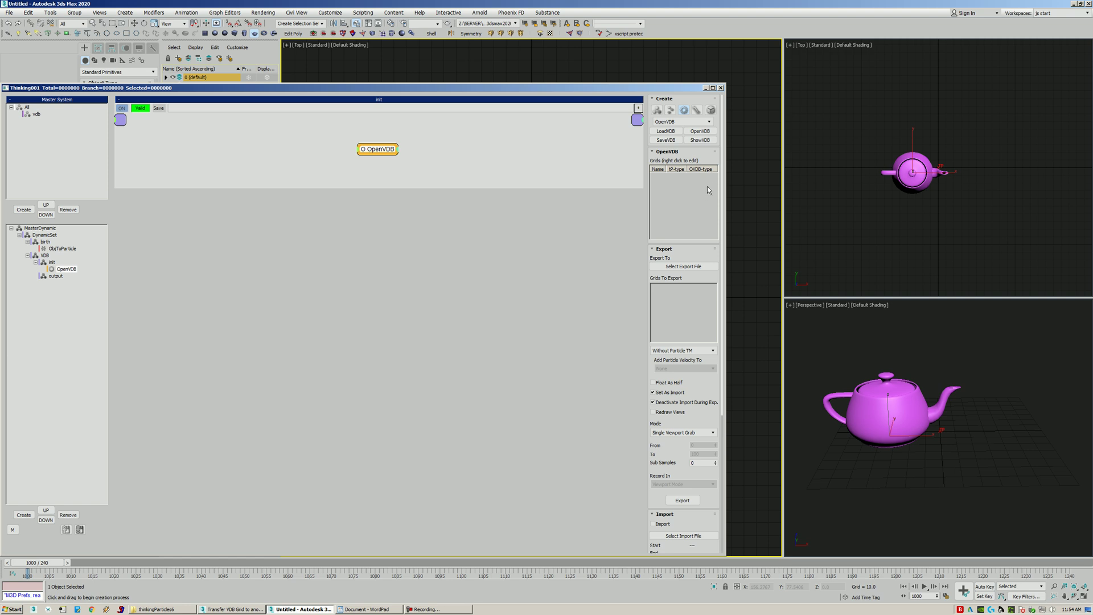
Widen the Perspective viewport up to the particle editor and add a Distance grid to the OpenVDB operator
{"action": "right_click", "coordinate": [925, 372]}
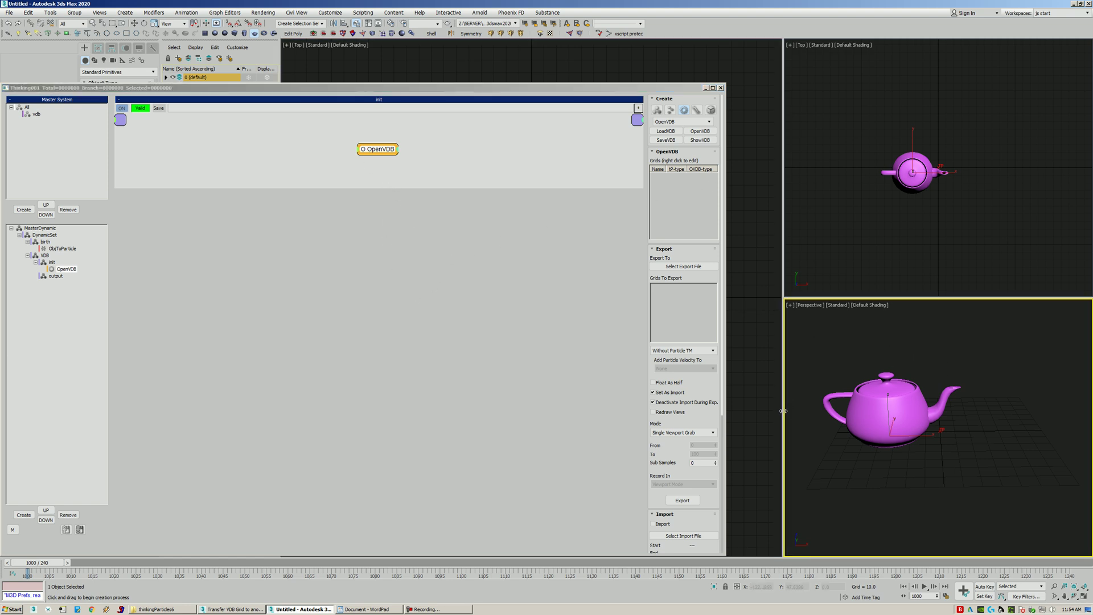
{"action": "left_click_drag", "start_coordinate": [783, 409], "coordinate": [731, 427]}
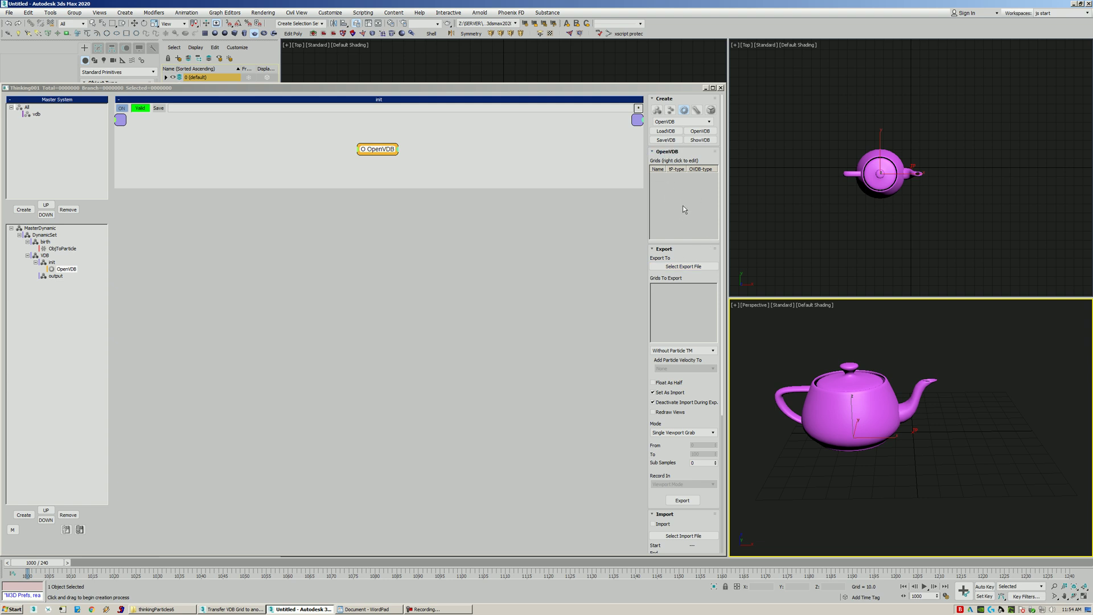
{"action": "right_click", "coordinate": [671, 190]}
{"action": "left_click", "coordinate": [668, 183]}
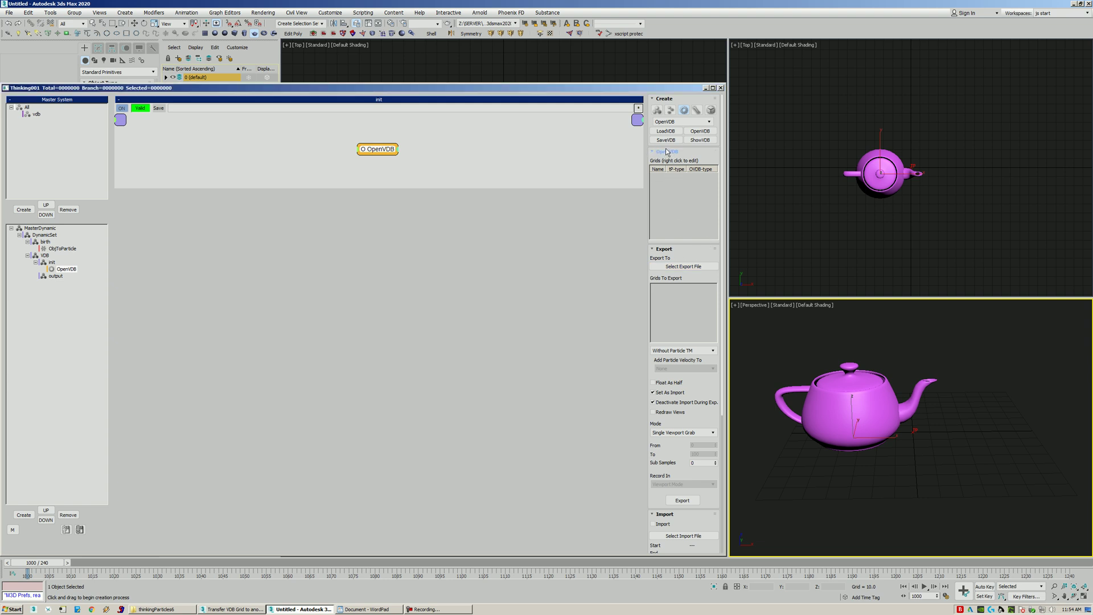
{"action": "right_click", "coordinate": [663, 190]}
{"action": "mouse_move", "coordinate": [679, 200]}
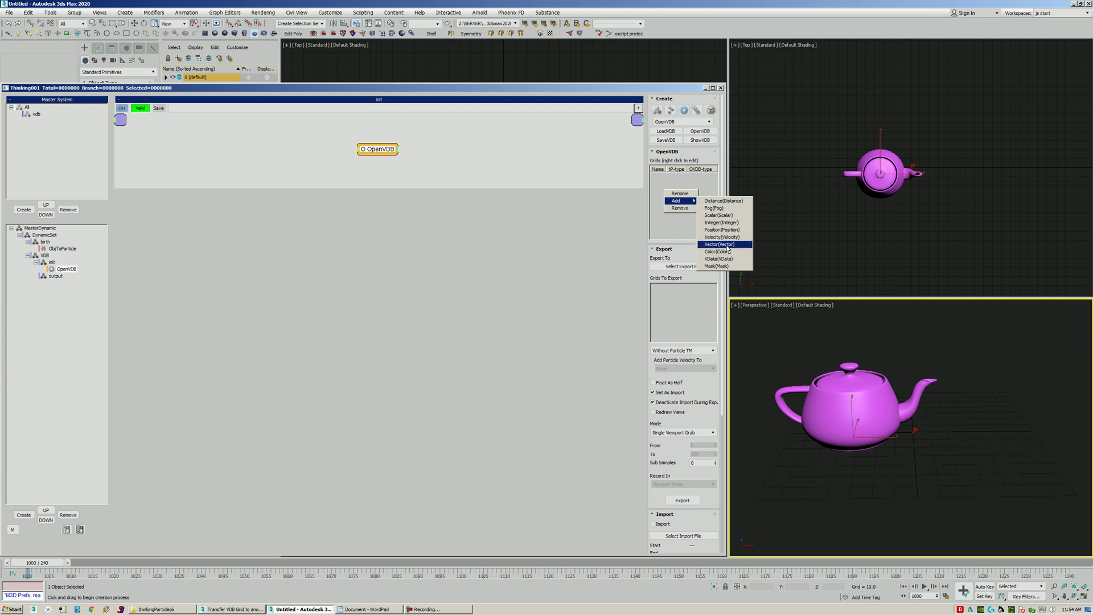
{"action": "left_click", "coordinate": [719, 201]}
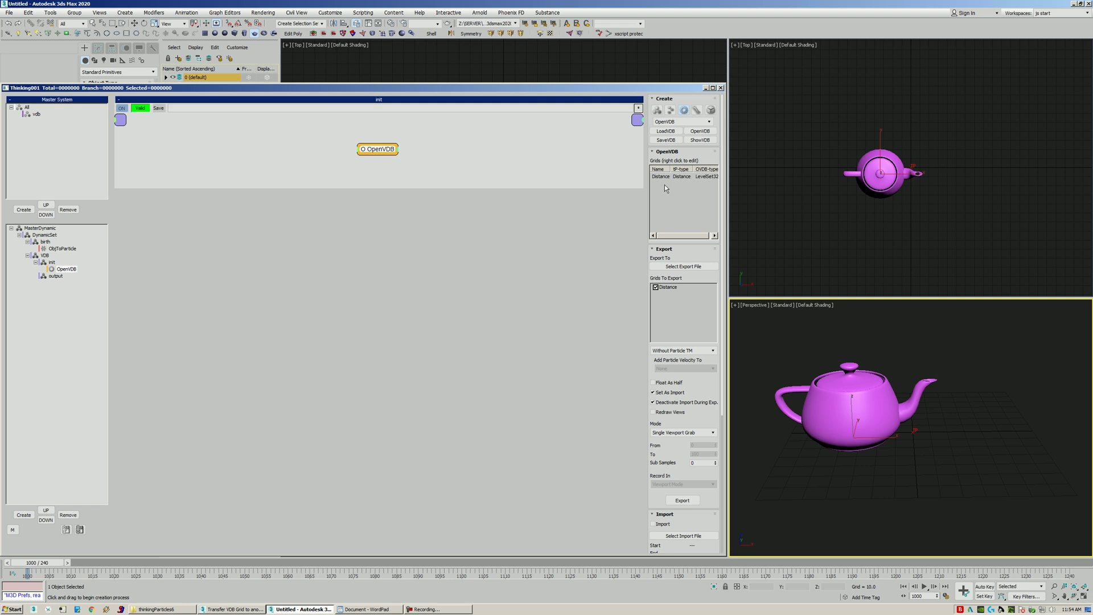
Check the Distance grid's type entries and enlarge the init set's node area
{"action": "left_click", "coordinate": [661, 178]}
{"action": "left_click", "coordinate": [701, 177]}
{"action": "left_click_drag", "start_coordinate": [377, 185], "coordinate": [370, 284]}
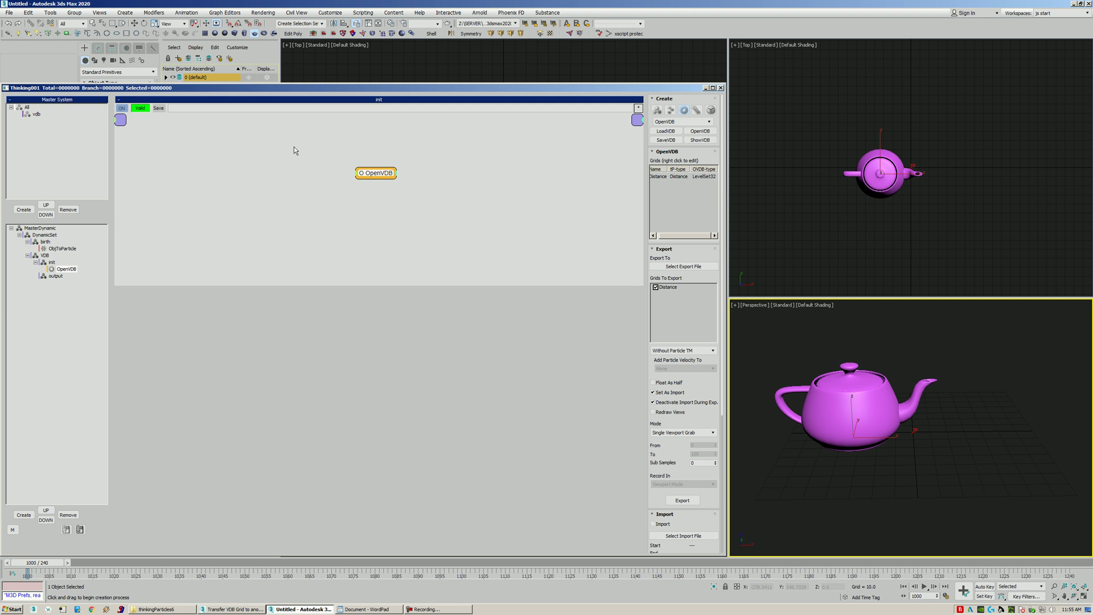
Close the particle editor, hide the default layer containing the teapot, and leave teapot creation
{"action": "key", "text": "Escape"}
{"action": "left_click", "coordinate": [173, 77]}
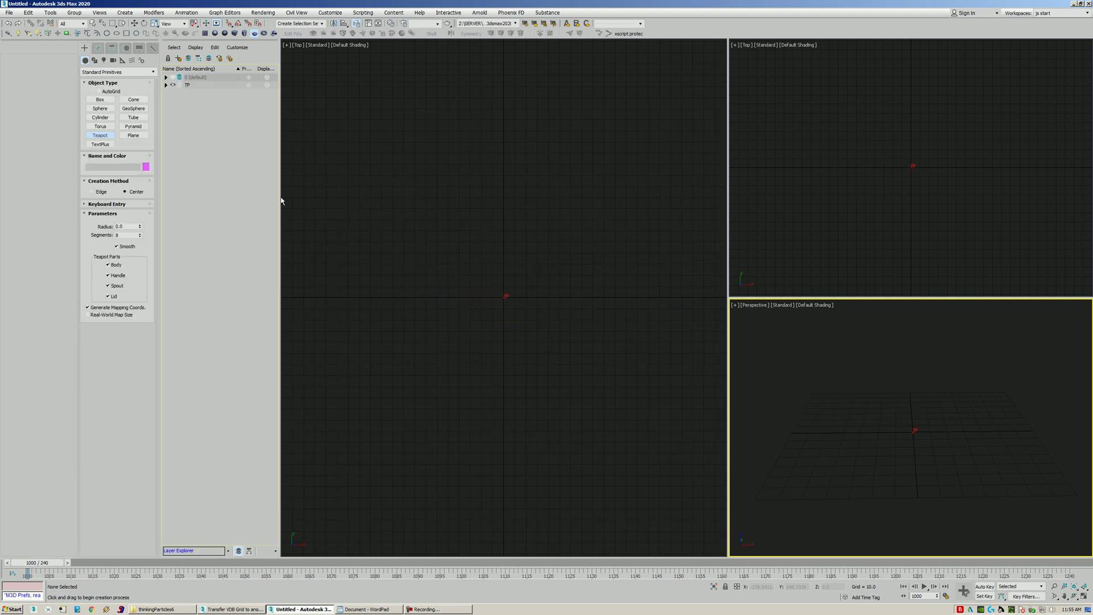
{"action": "left_click", "coordinate": [612, 320]}
{"action": "right_click", "coordinate": [823, 385]}
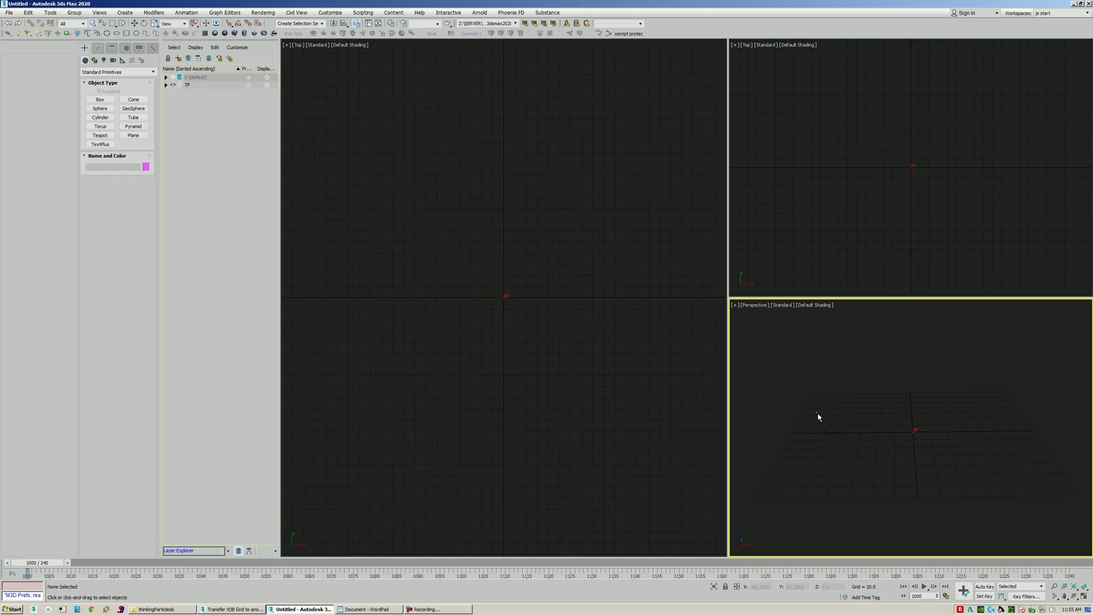
Set MasterDynamic's viewport display to Particle ID with Show Mesh and Force this Setting enabled
{"action": "key", "text": "6"}
{"action": "left_click", "coordinate": [36, 114]}
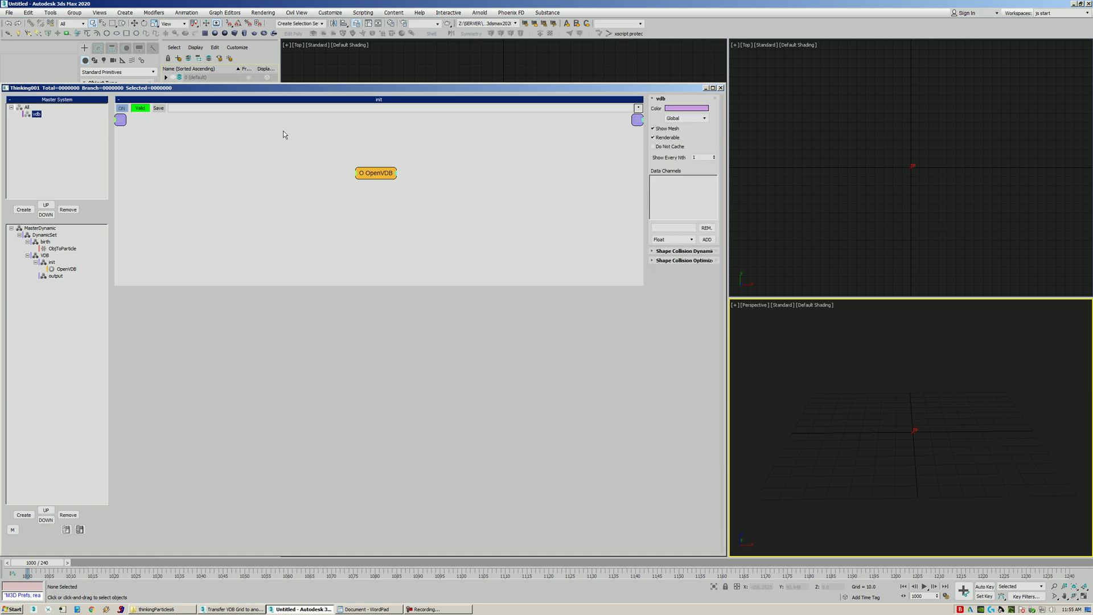
{"action": "left_click", "coordinate": [41, 234]}
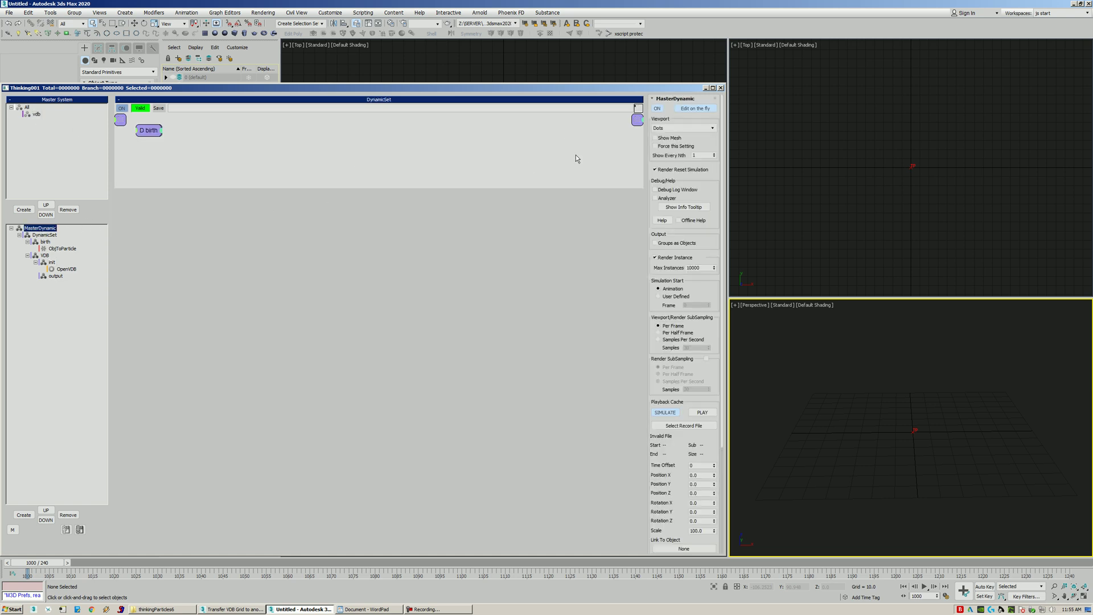
{"action": "left_click", "coordinate": [684, 129]}
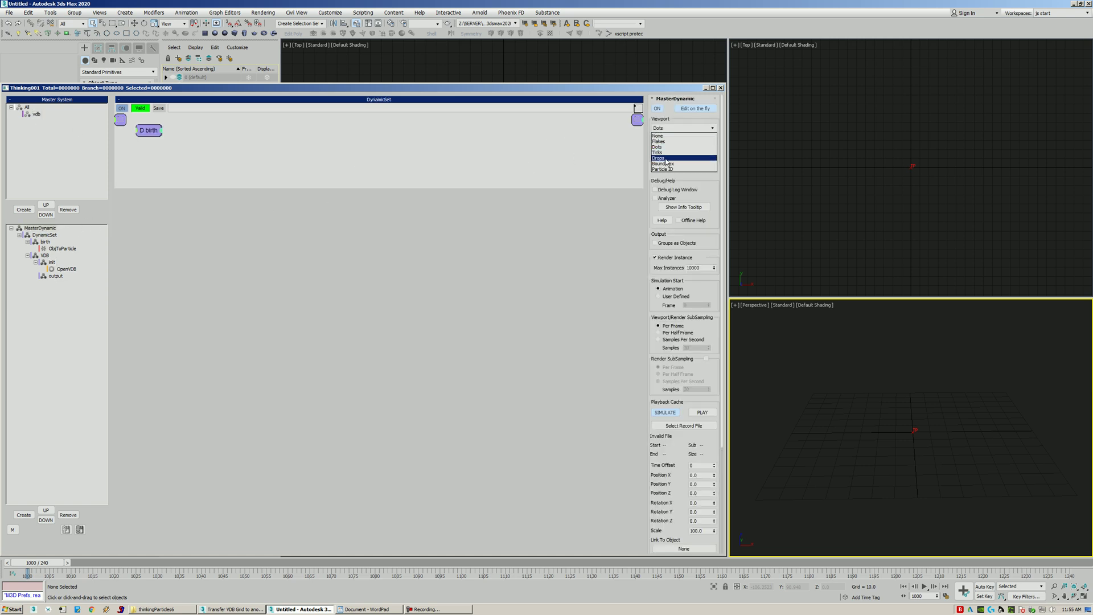
{"action": "left_click", "coordinate": [683, 165]}
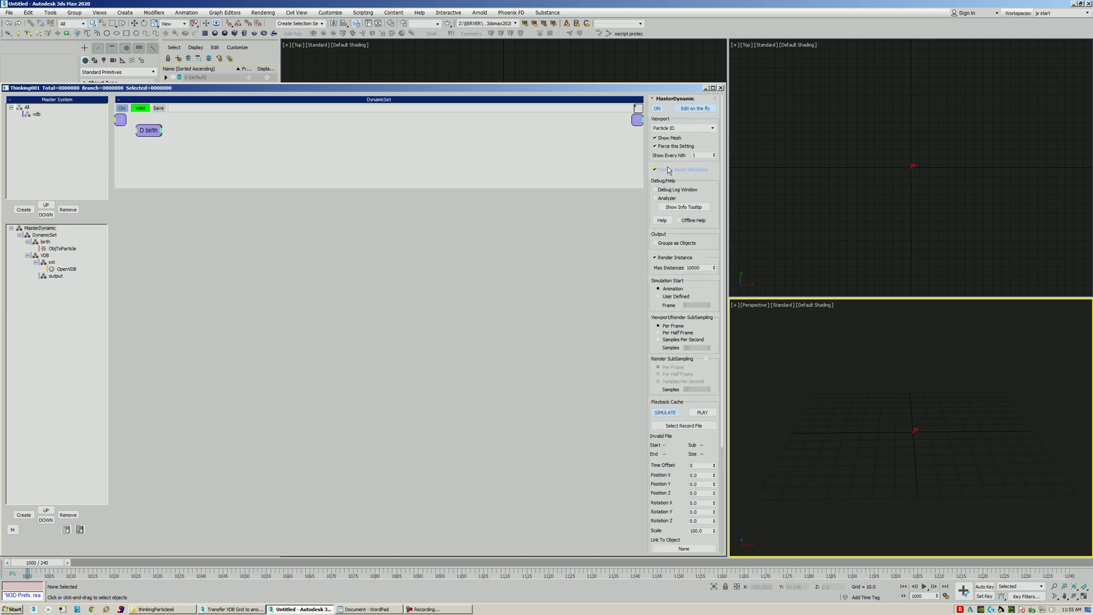
Set MasterDynamic's simulation start to User Defined at frame 1001 after checking the animation start time in Time Configuration
{"action": "left_click", "coordinate": [675, 297]}
{"action": "left_click", "coordinate": [946, 596]}
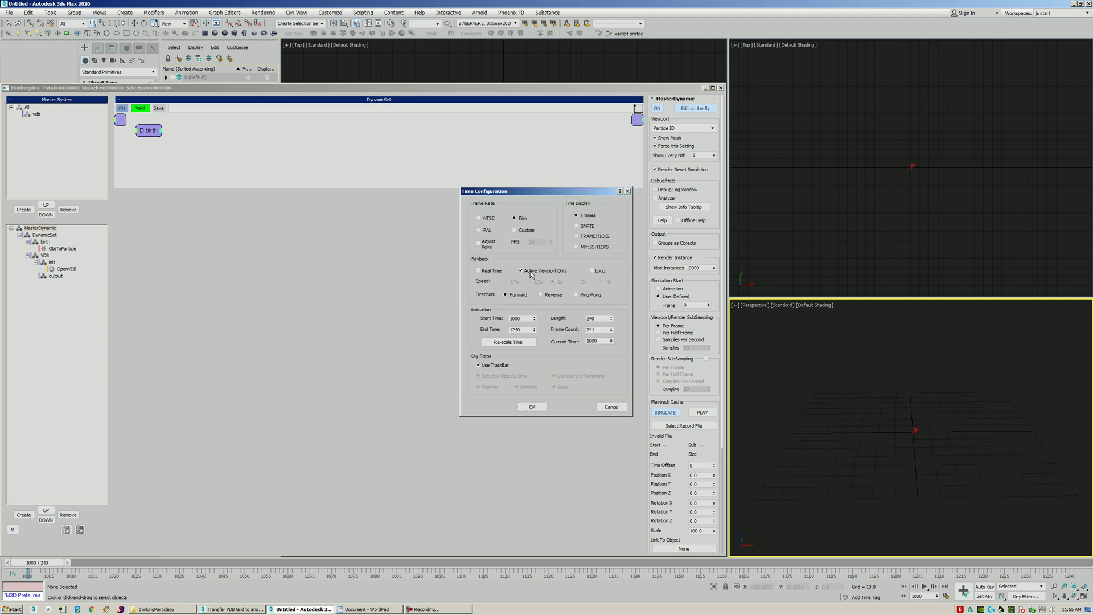
{"action": "double_click", "coordinate": [516, 318]}
{"action": "left_click", "coordinate": [531, 407]}
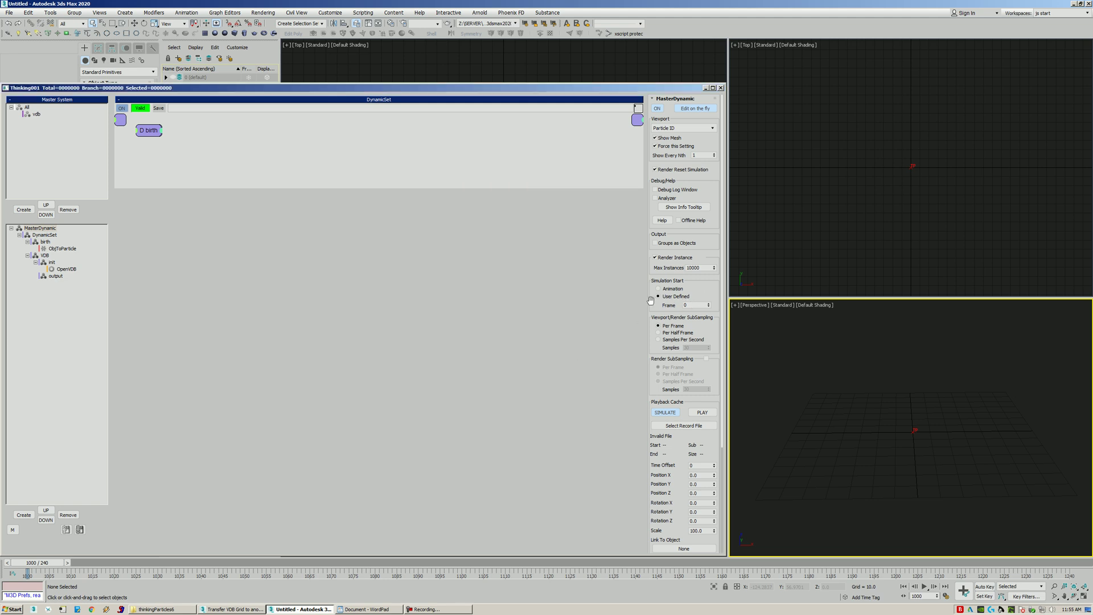
{"action": "double_click", "coordinate": [687, 305]}
Advance the animation to frame 1001 and display the Perspective viewport in wireframe
{"action": "left_click", "coordinate": [852, 390]}
{"action": "key", "text": "period"}
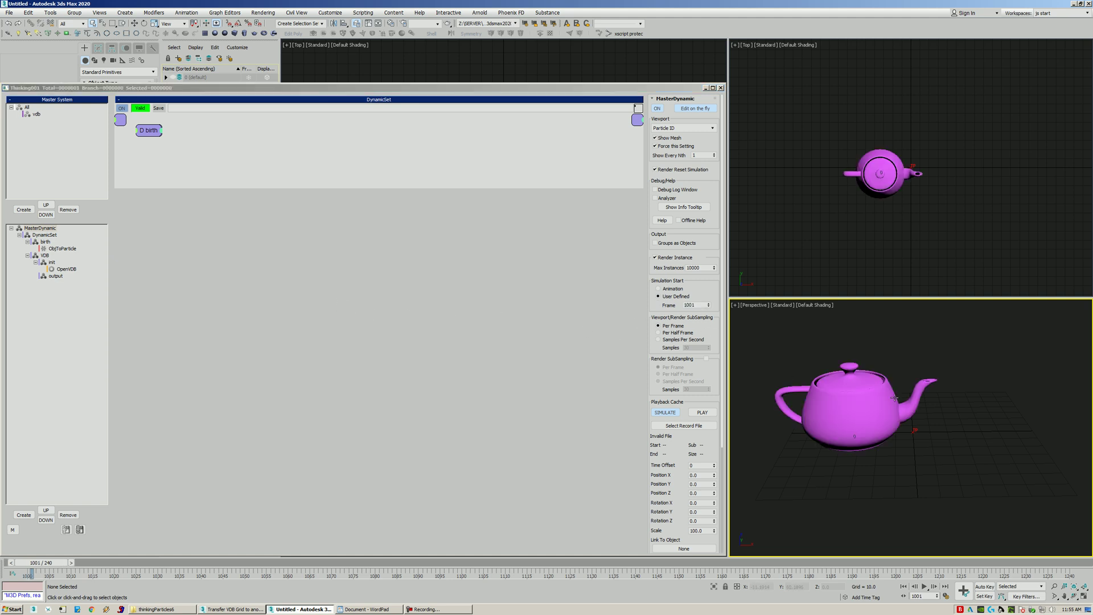
{"action": "key", "text": "F3"}
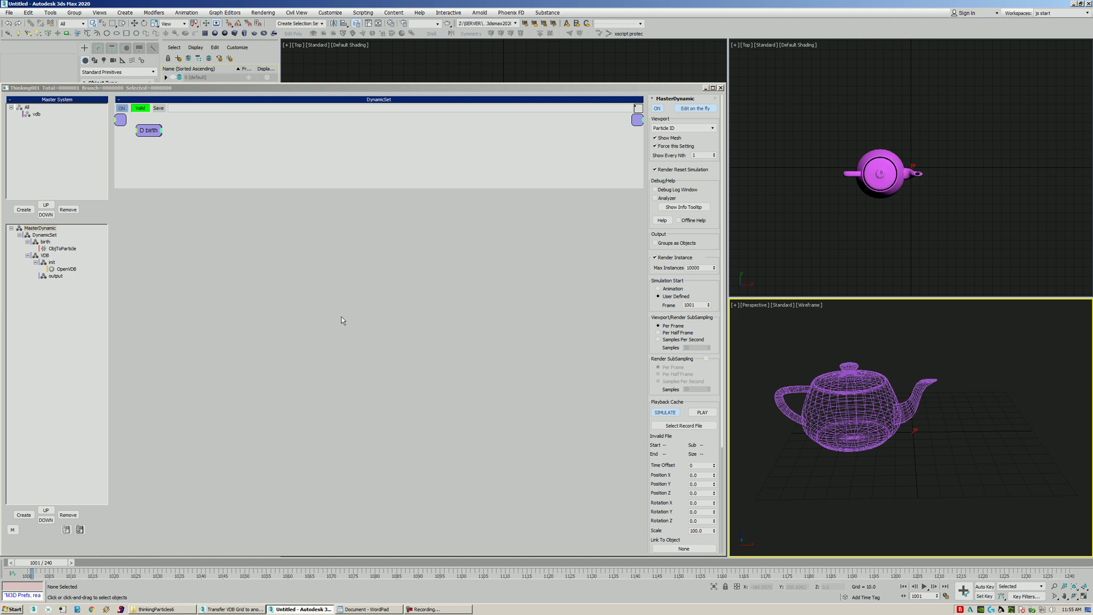
Review the OpenVDB operator and its grid settings inside the init set
{"action": "left_click", "coordinate": [66, 269]}
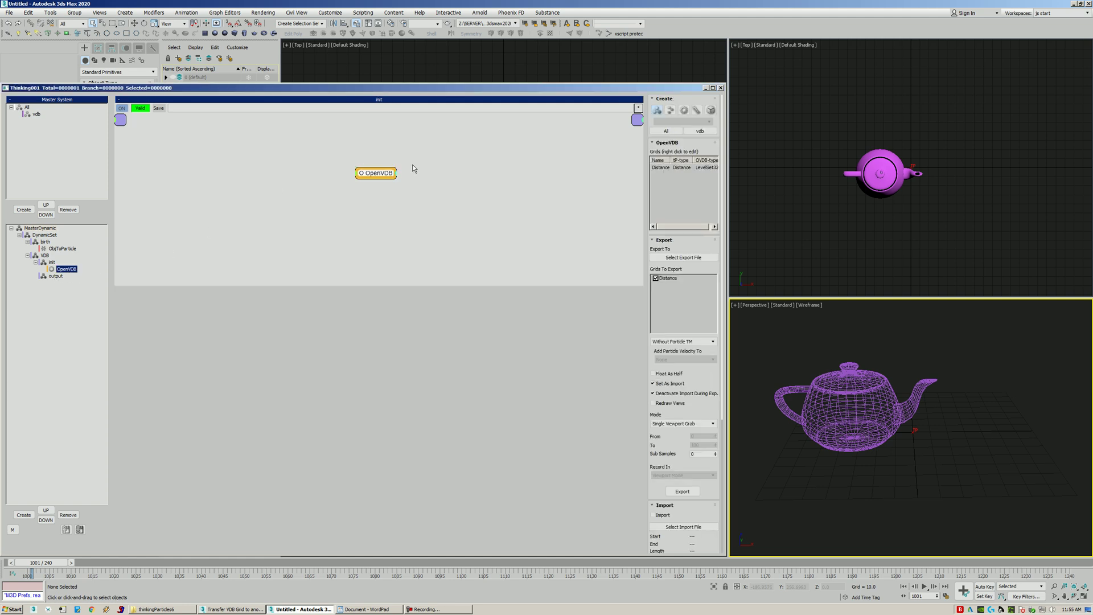
{"action": "left_click_drag", "start_coordinate": [378, 184], "coordinate": [385, 178]}
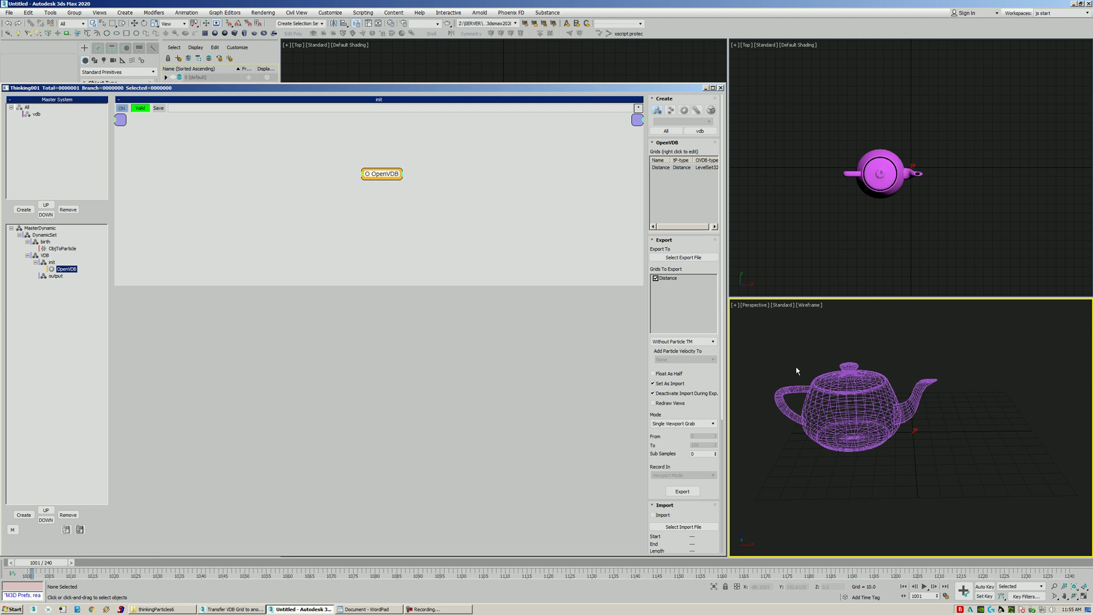
{"action": "left_click", "coordinate": [46, 256]}
{"action": "left_click", "coordinate": [63, 269]}
{"action": "left_click", "coordinate": [388, 252]}
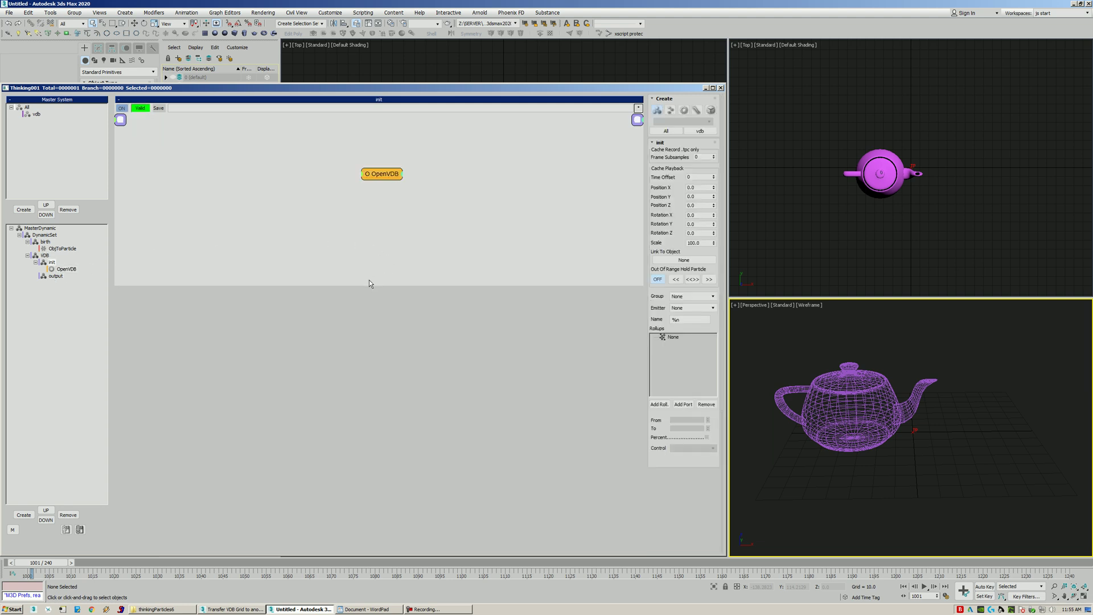
Add a DynamicSet between init and output under VDB, and shorten the init set's node area
{"action": "mouse_move", "coordinate": [366, 284]}
{"action": "left_mouse_down"}
{"action": "mouse_move", "coordinate": [380, 257]}
{"action": "mouse_move", "coordinate": [366, 271]}
{"action": "left_mouse_up"}
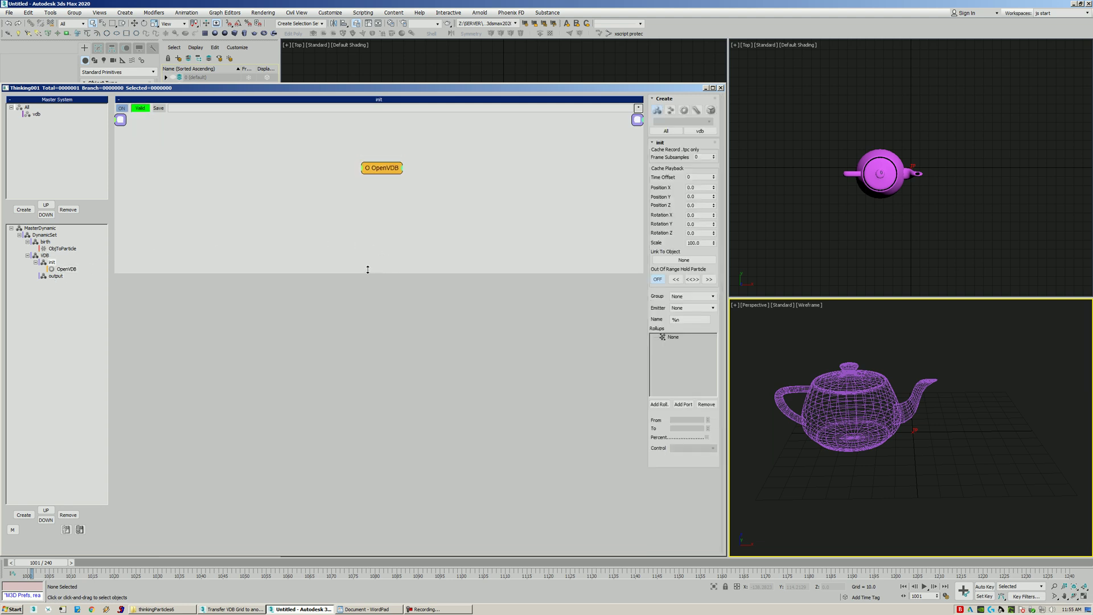
{"action": "left_click", "coordinate": [36, 263]}
{"action": "left_click", "coordinate": [44, 256]}
{"action": "left_click_drag", "start_coordinate": [56, 276], "coordinate": [56, 270]}
{"action": "left_click", "coordinate": [52, 263]}
{"action": "left_click_drag", "start_coordinate": [375, 272], "coordinate": [373, 246]}
Rename the new DynamicSet under VDB as mod and enlarge its node area
{"action": "left_click", "coordinate": [58, 270]}
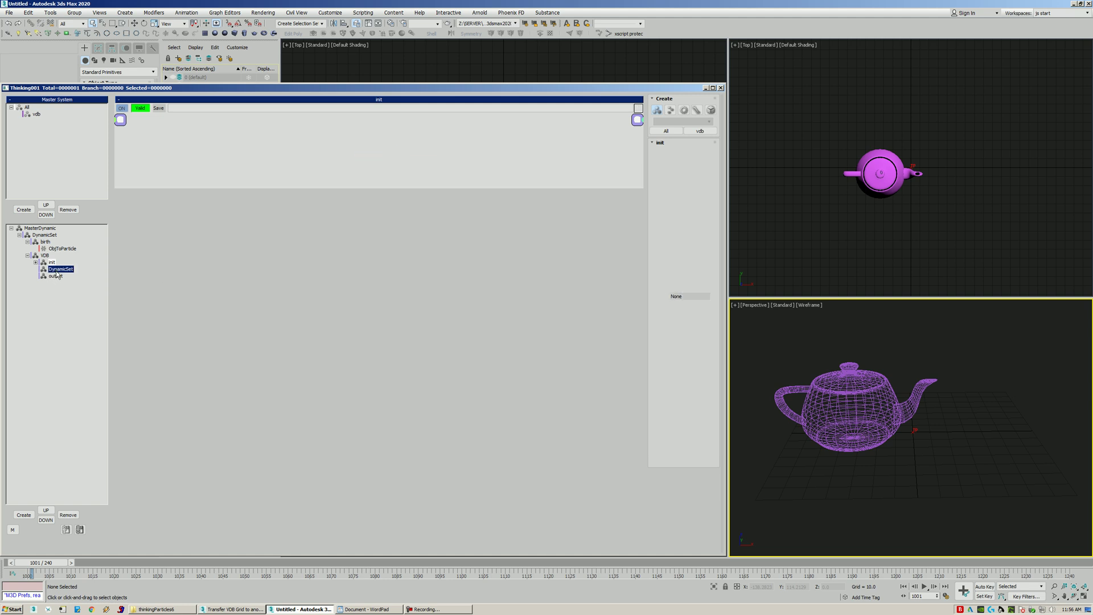
{"action": "left_click", "coordinate": [58, 270]}
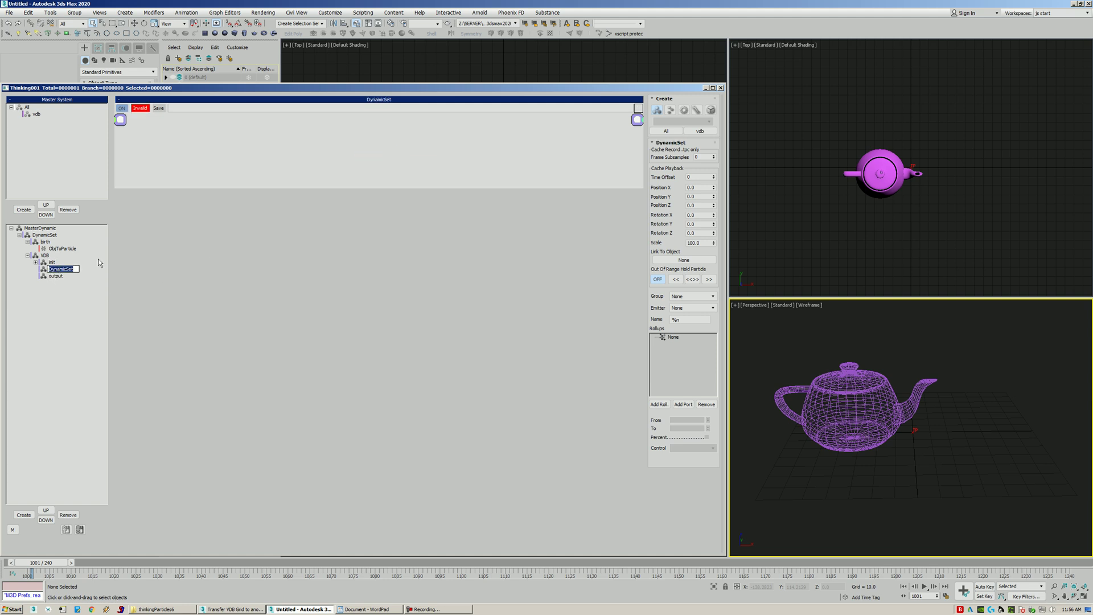
{"action": "type", "text": "c"}
{"action": "type", "text": "mod"}
{"action": "key", "text": "Return"}
{"action": "left_click_drag", "start_coordinate": [398, 187], "coordinate": [421, 339]}
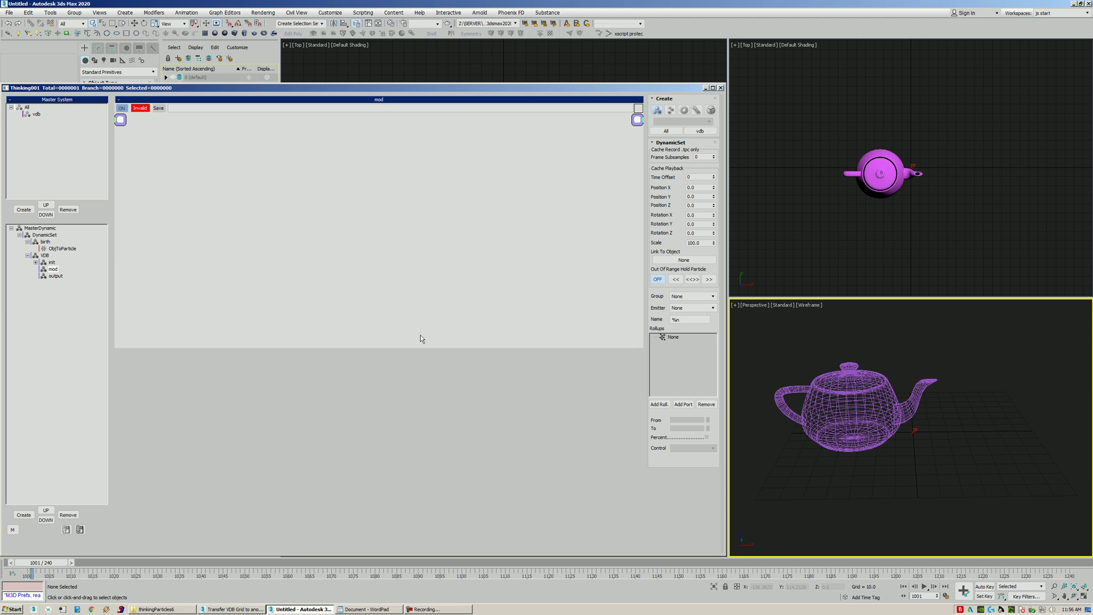
Add a ShapeToVolumeVDB operator from the OpenVDB SDF category to the mod set and position its node near the centre
{"action": "left_click", "coordinate": [682, 110]}
{"action": "left_click", "coordinate": [679, 122]}
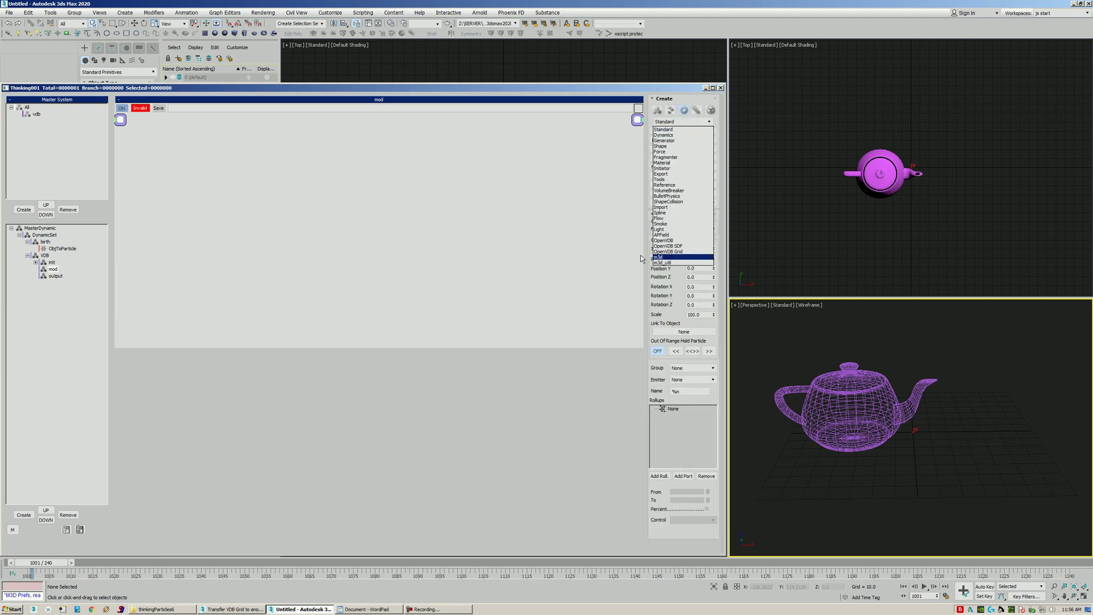
{"action": "left_click", "coordinate": [650, 400]}
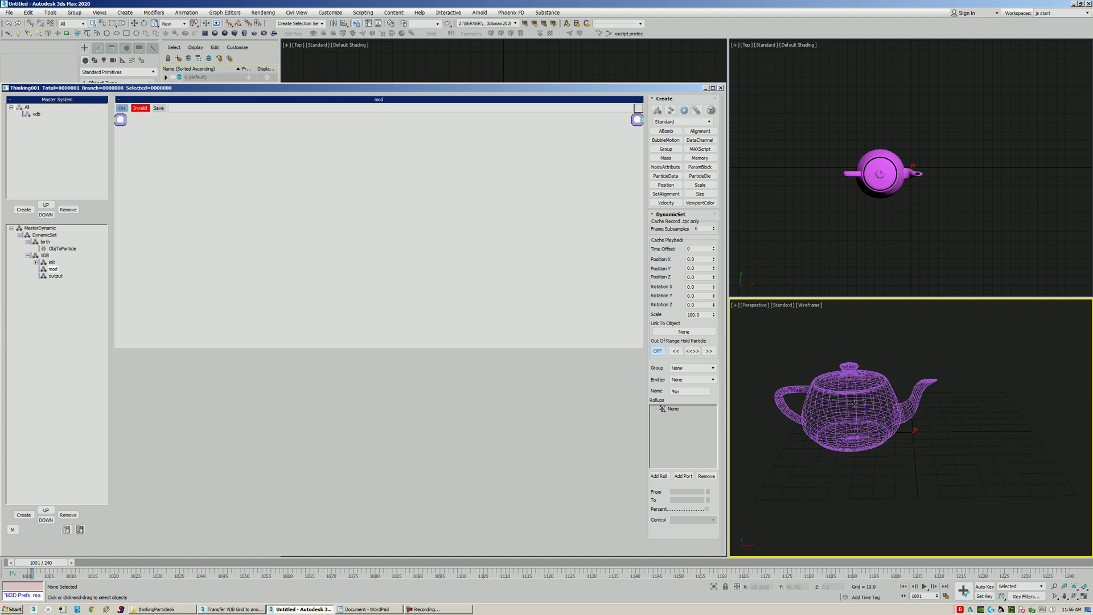
{"action": "left_click", "coordinate": [683, 123]}
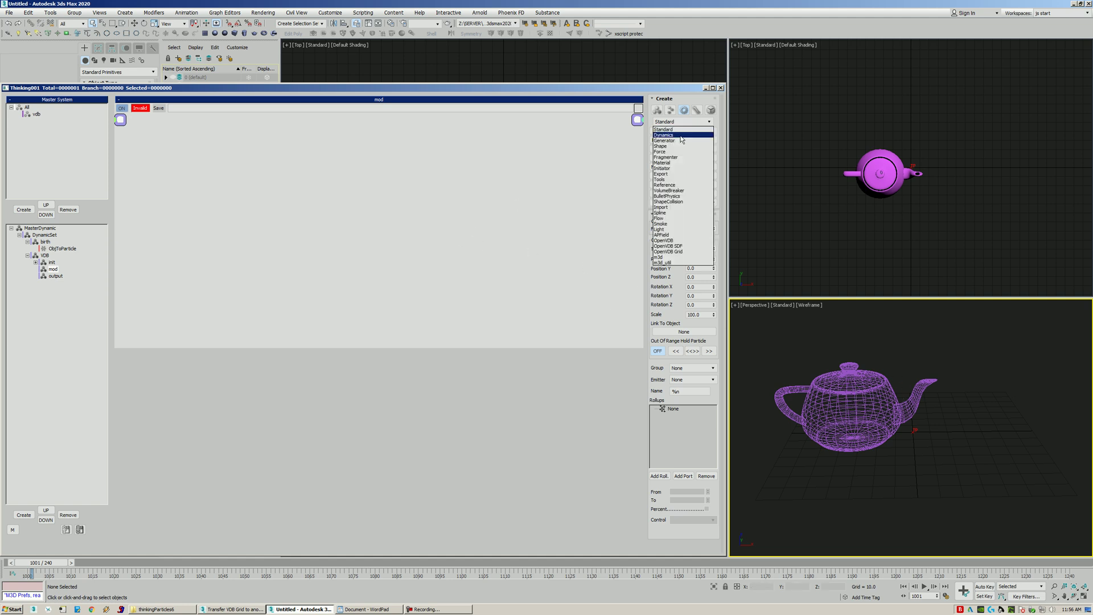
{"action": "left_click", "coordinate": [683, 248]}
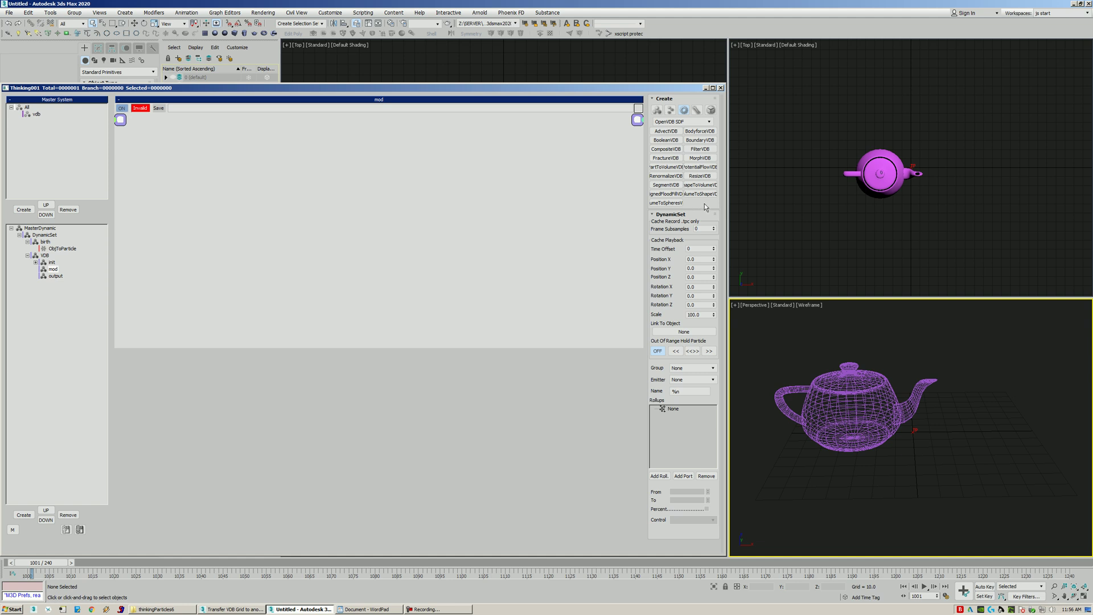
{"action": "left_click", "coordinate": [694, 185]}
{"action": "left_click", "coordinate": [381, 179]}
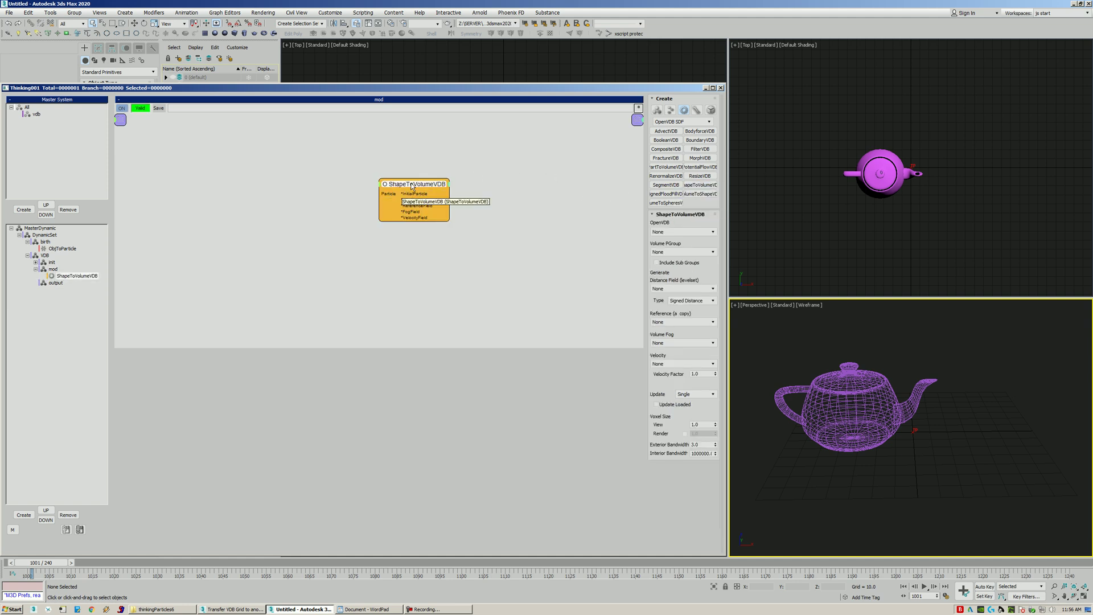
{"action": "left_click_drag", "start_coordinate": [413, 188], "coordinate": [381, 179]}
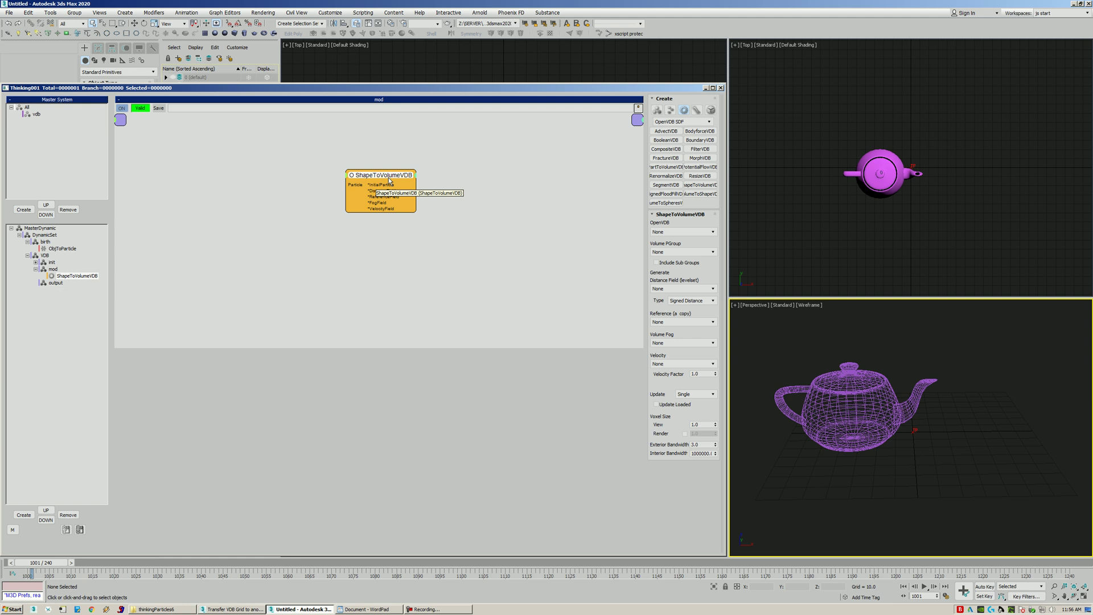
{"action": "left_click_drag", "start_coordinate": [394, 178], "coordinate": [421, 169]}
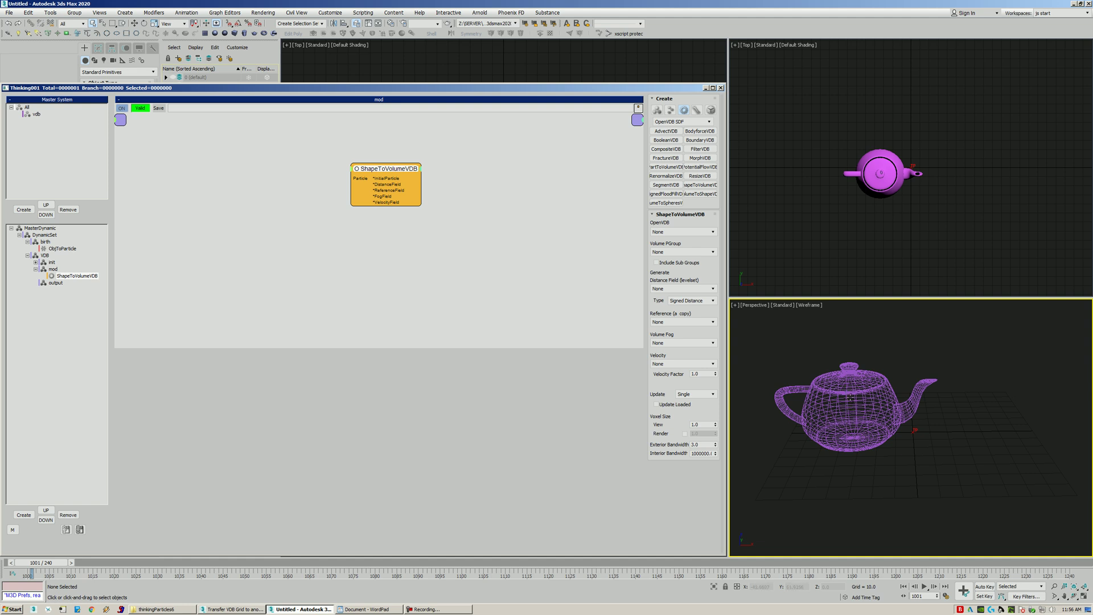
Compare the OpenVDB operator in the init set with the ShapeToVolumeVDB operator in the mod set
{"action": "double_click", "coordinate": [51, 263]}
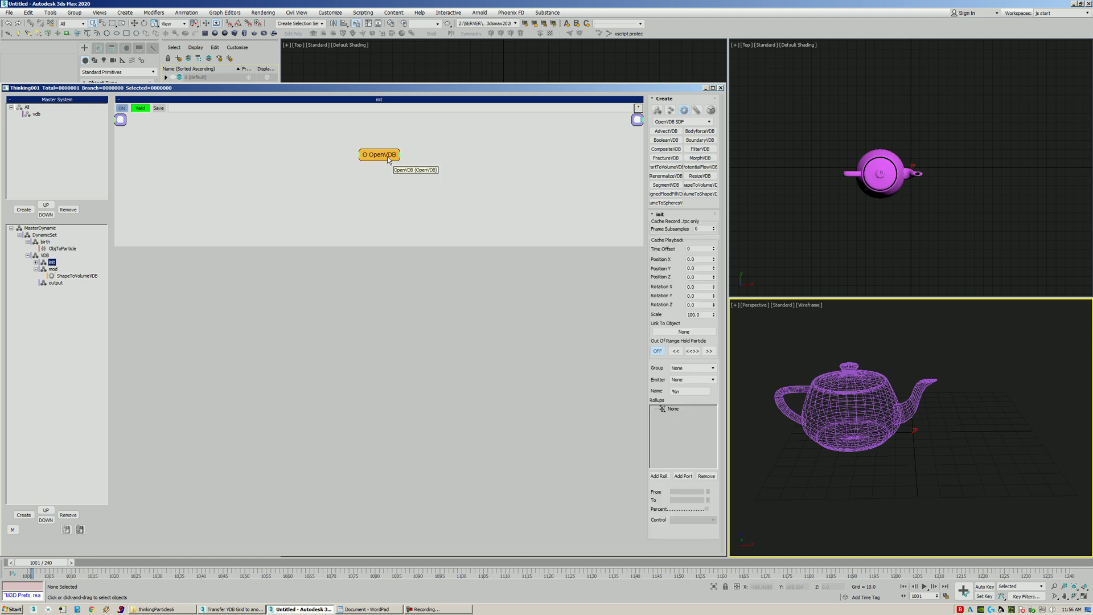
{"action": "left_click", "coordinate": [384, 160]}
{"action": "left_click_drag", "start_coordinate": [384, 160], "coordinate": [380, 157]}
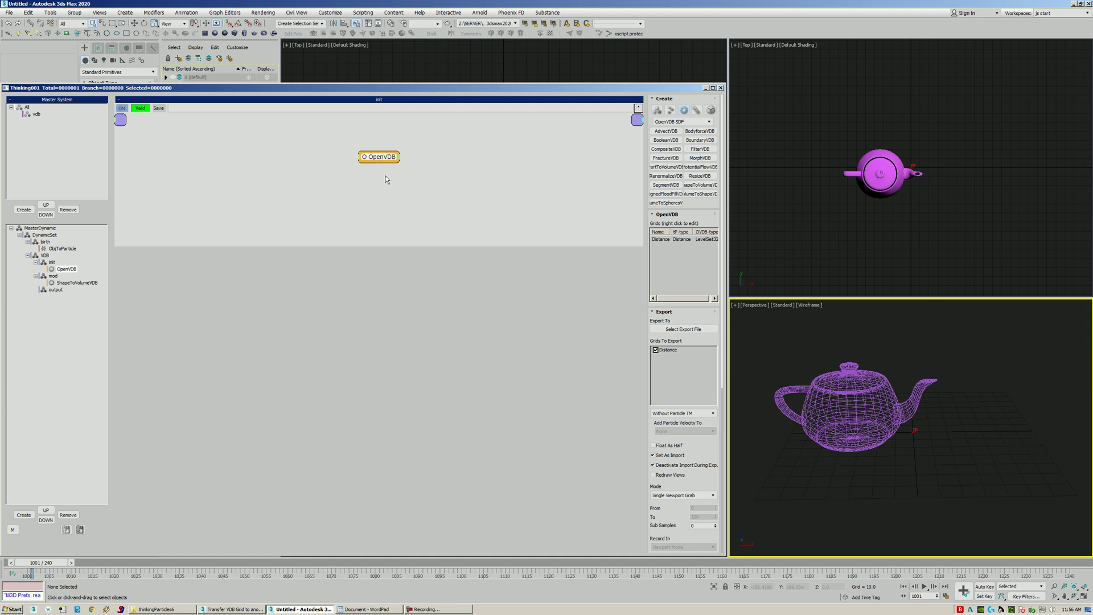
{"action": "left_click_drag", "start_coordinate": [379, 158], "coordinate": [378, 156]}
{"action": "left_click_drag", "start_coordinate": [371, 158], "coordinate": [371, 160]}
{"action": "left_click", "coordinate": [69, 283]}
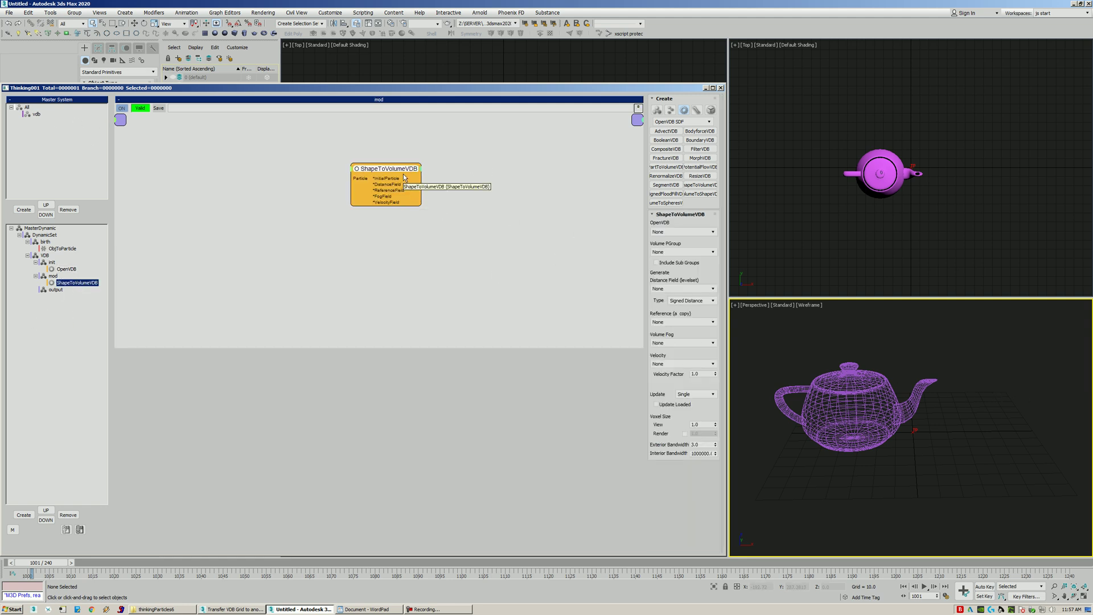
{"action": "left_click_drag", "start_coordinate": [398, 199], "coordinate": [402, 193]}
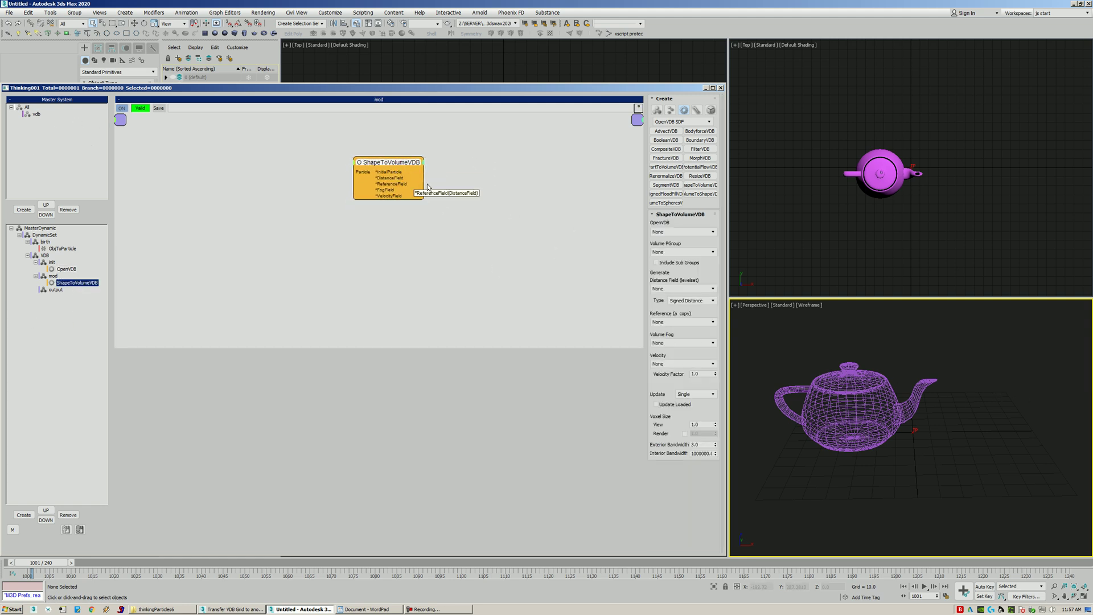
Set ShapeToVolumeVDB's OpenVDB source to OpenVDB, Volume PGroup to vdb and Distance Field to Distance
{"action": "left_click", "coordinate": [671, 232]}
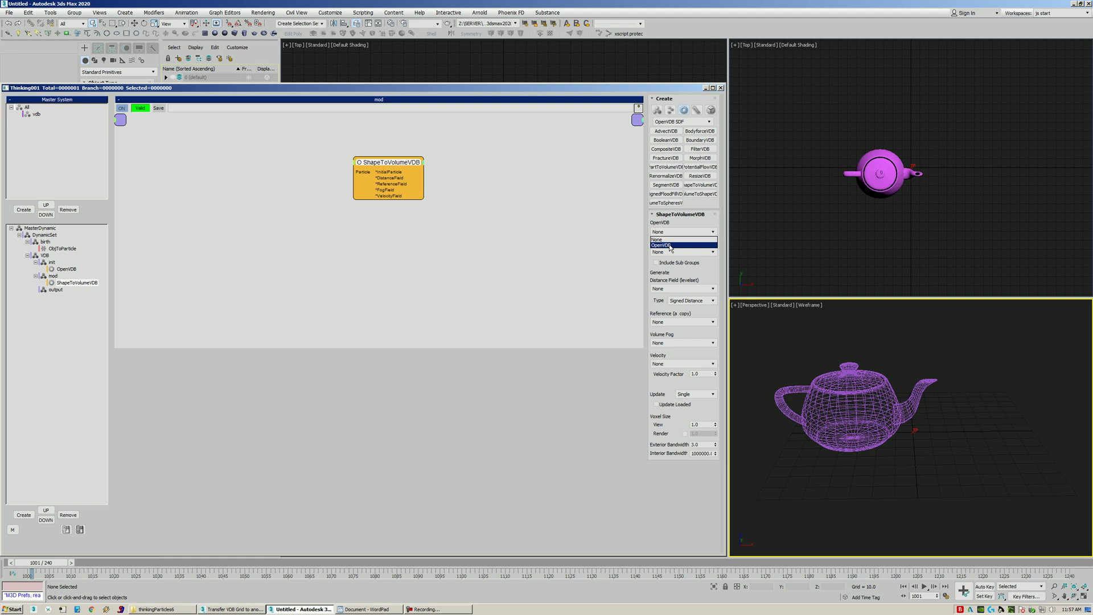
{"action": "left_click", "coordinate": [671, 246]}
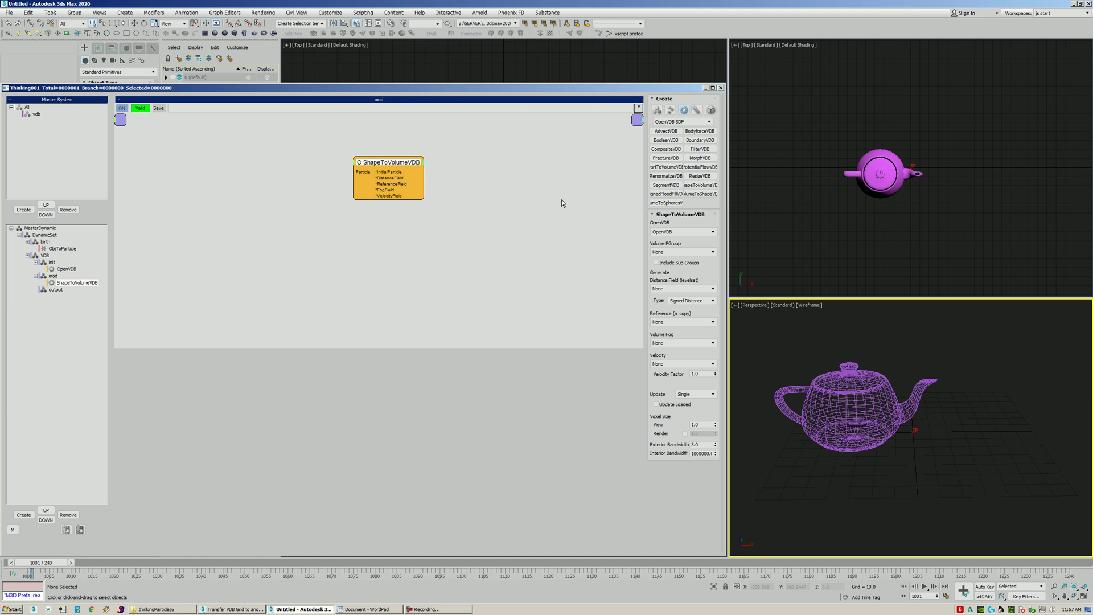
{"action": "left_click", "coordinate": [674, 253]}
{"action": "left_click", "coordinate": [664, 271]}
{"action": "left_click", "coordinate": [666, 289]}
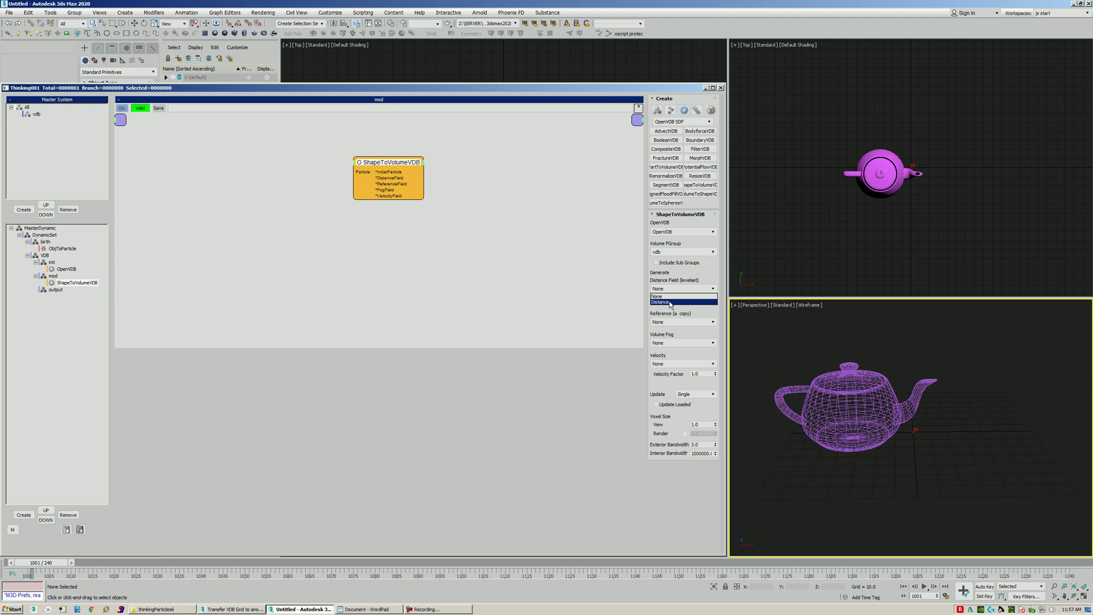
{"action": "left_click", "coordinate": [671, 303]}
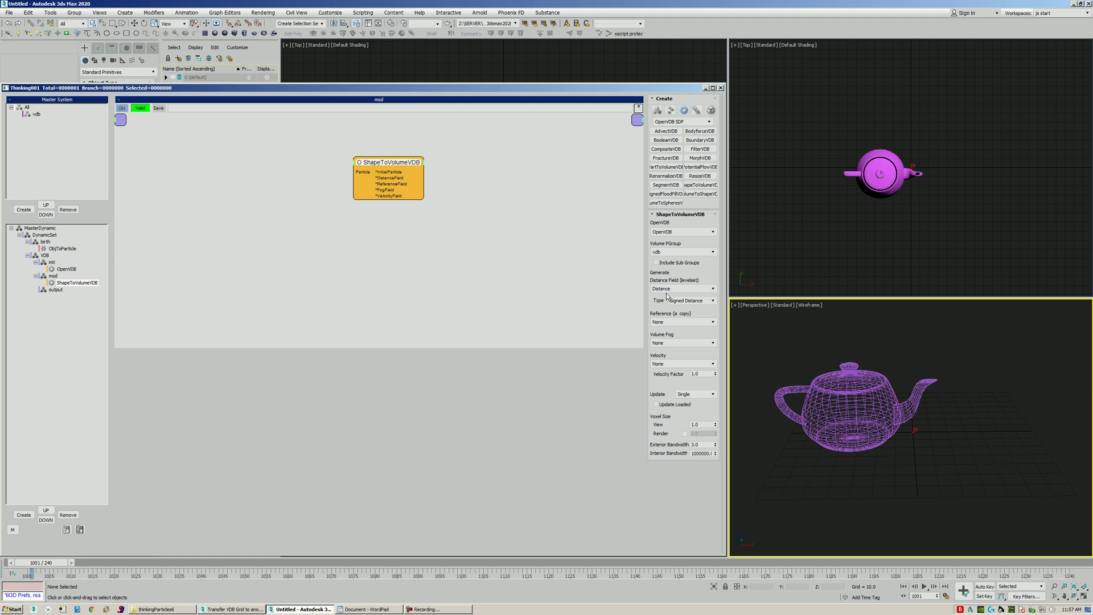
Add a second Distance grid to the OpenVDB operator and check ShapeToVolumeVDB's Distance Field choices, keeping Distance
{"action": "left_click", "coordinate": [65, 269]}
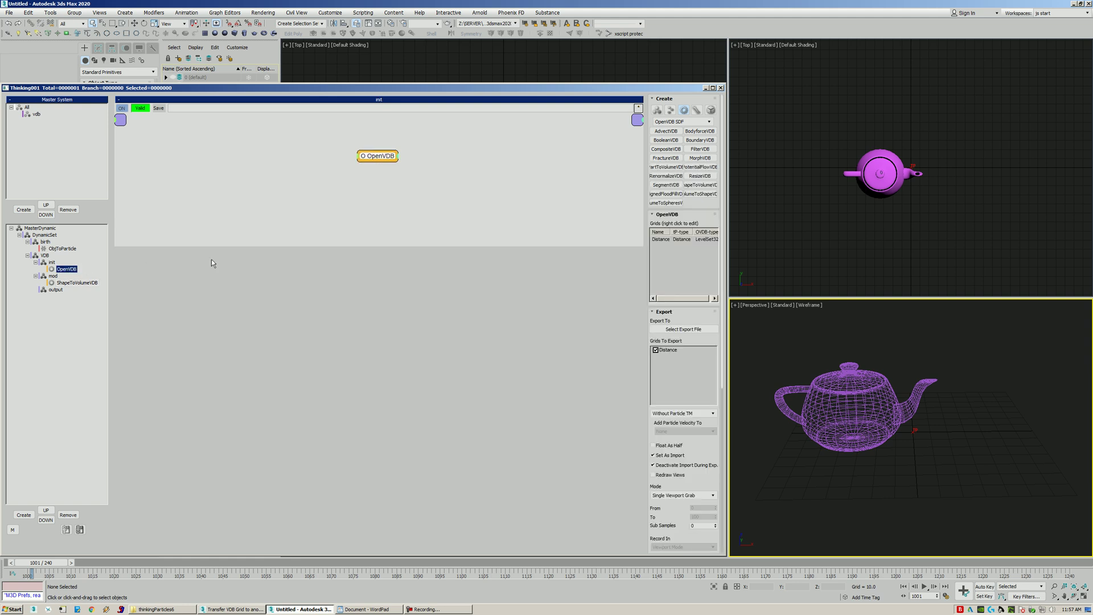
{"action": "mouse_move", "coordinate": [681, 267]}
{"action": "left_click", "coordinate": [715, 267]}
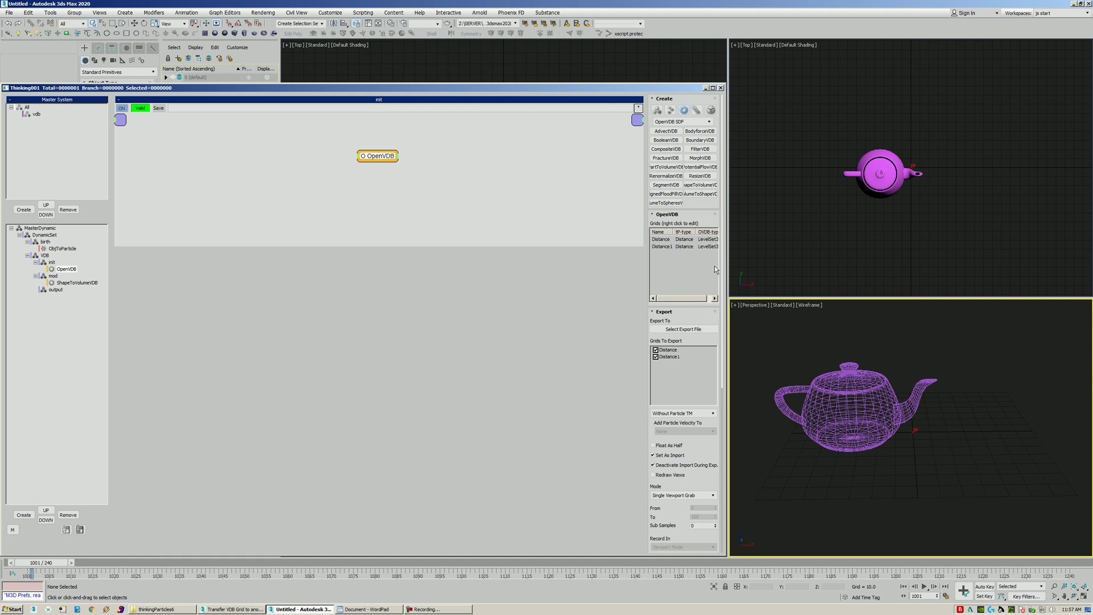
{"action": "left_click", "coordinate": [67, 283]}
{"action": "left_click", "coordinate": [671, 289]}
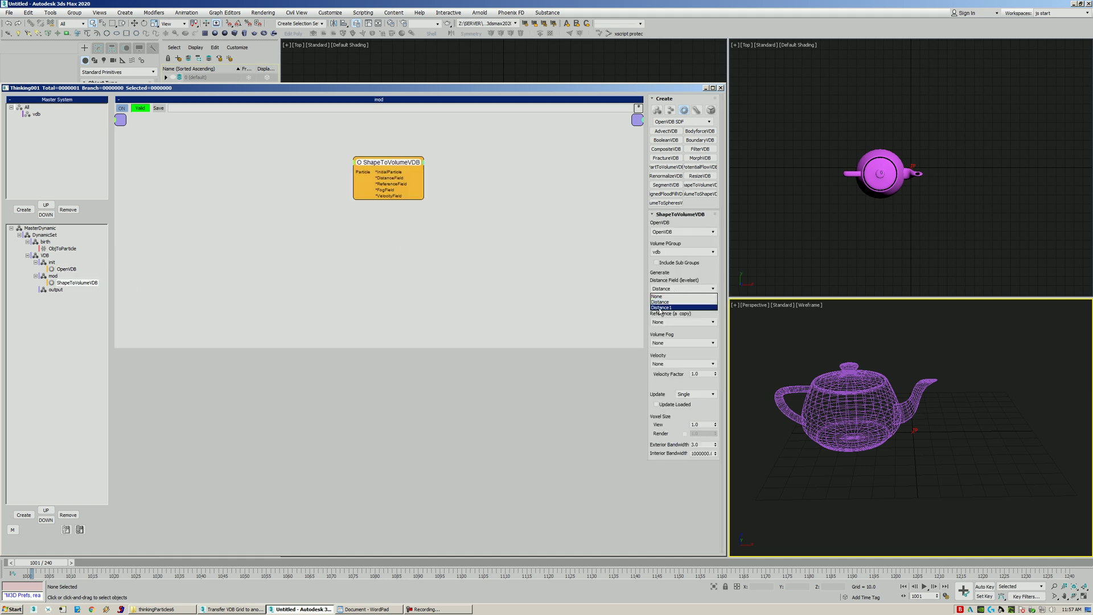
{"action": "left_click", "coordinate": [671, 303]}
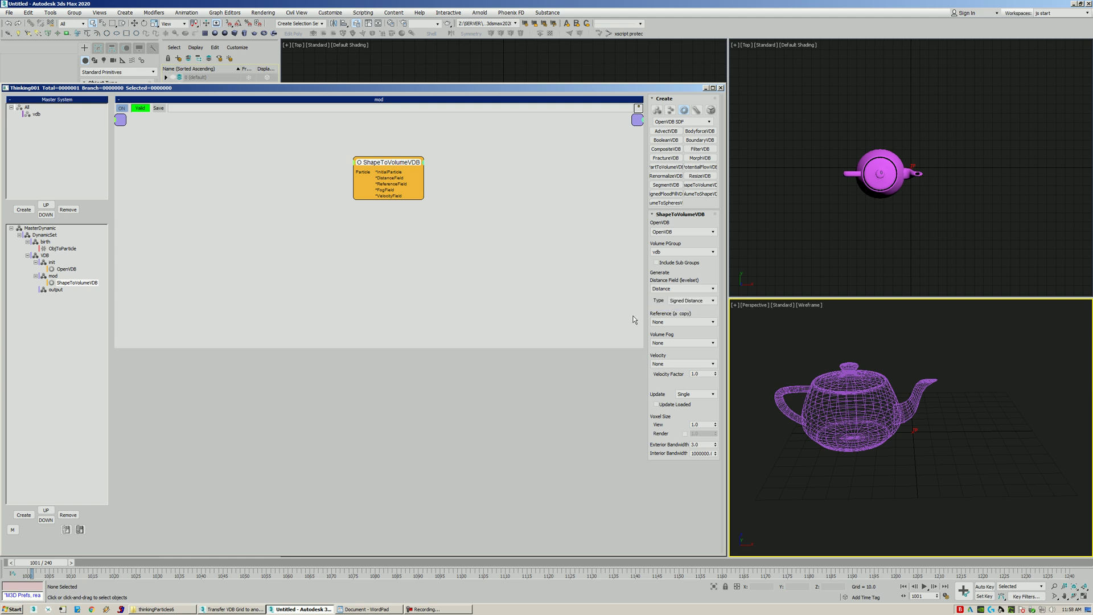
Check the grids offered for ShapeToVolumeVDB's Volume Fog, keeping None
{"action": "left_click", "coordinate": [674, 344]}
{"action": "left_click", "coordinate": [665, 342]}
{"action": "left_click", "coordinate": [664, 343]}
{"action": "left_click", "coordinate": [672, 351]}
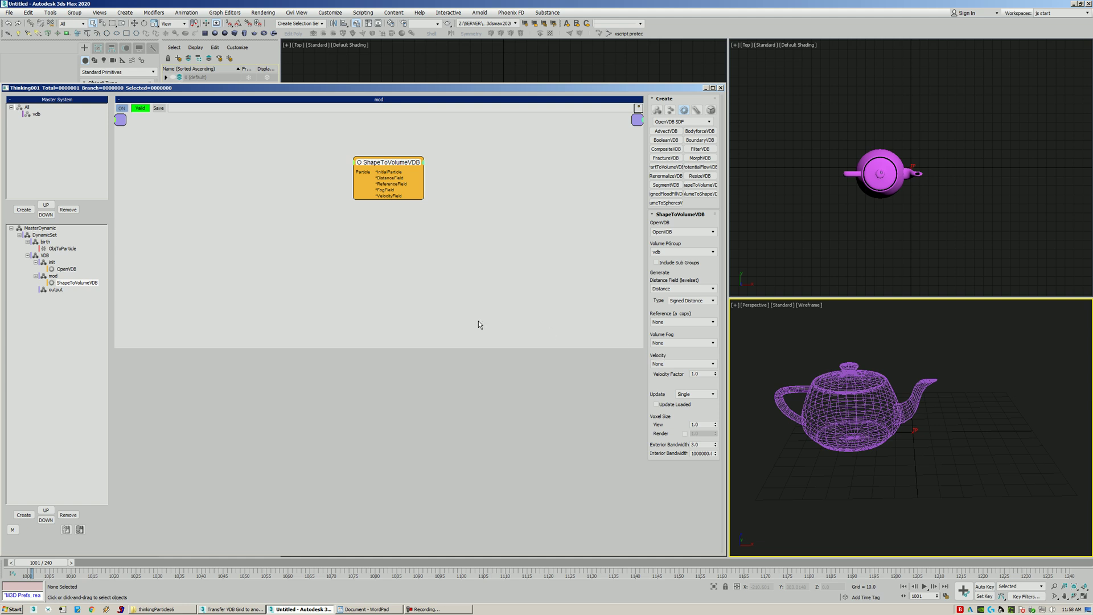
Remove the Distance1 grid from the OpenVDB operator and add a Fog grid instead
{"action": "left_click", "coordinate": [67, 269]}
{"action": "right_click", "coordinate": [664, 246]}
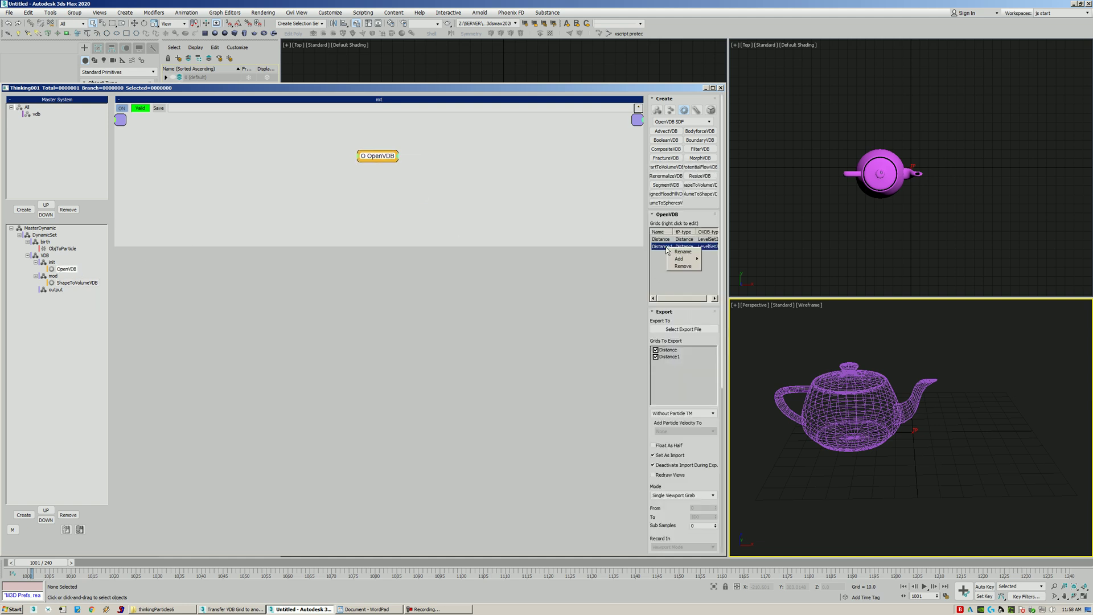
{"action": "left_click", "coordinate": [679, 265]}
{"action": "mouse_move", "coordinate": [684, 267]}
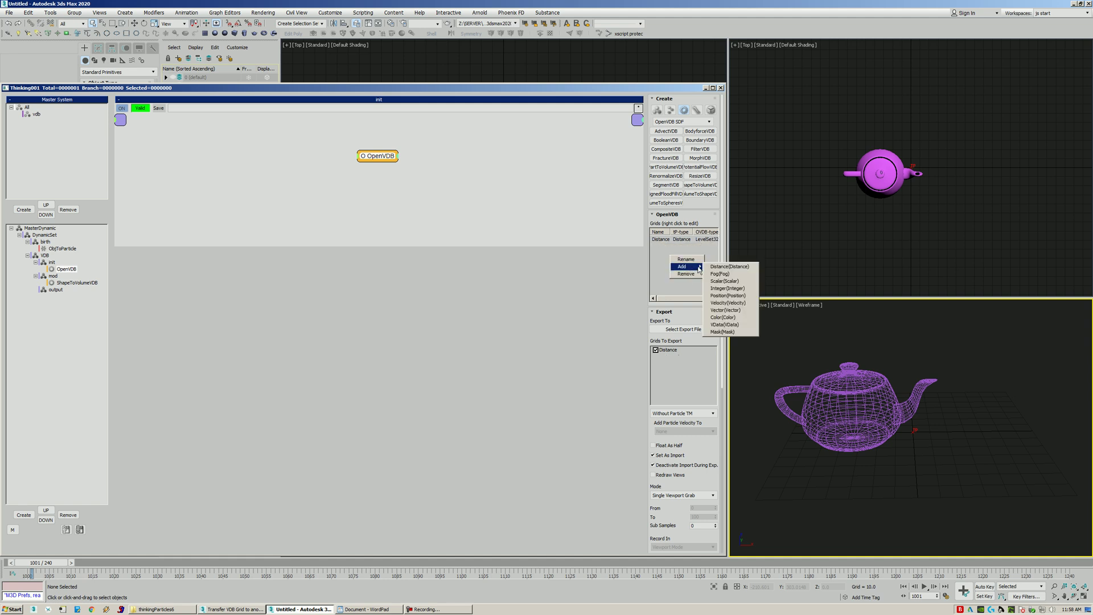
{"action": "left_click", "coordinate": [723, 271]}
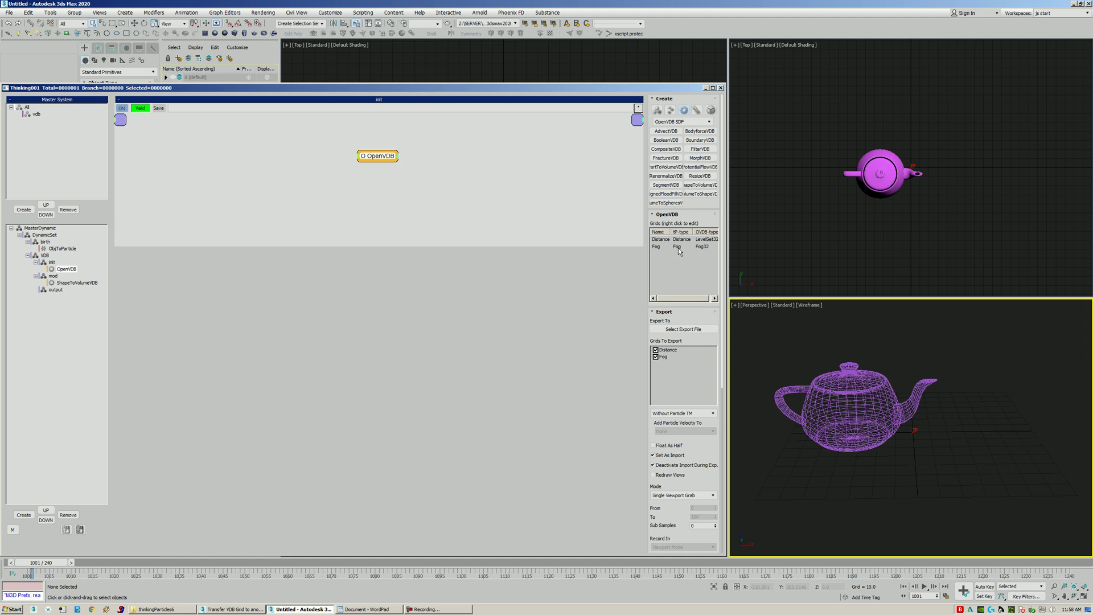
Set ShapeToVolumeVDB's Volume Fog to Fog and check its Update modes, keeping Single
{"action": "left_click", "coordinate": [75, 282]}
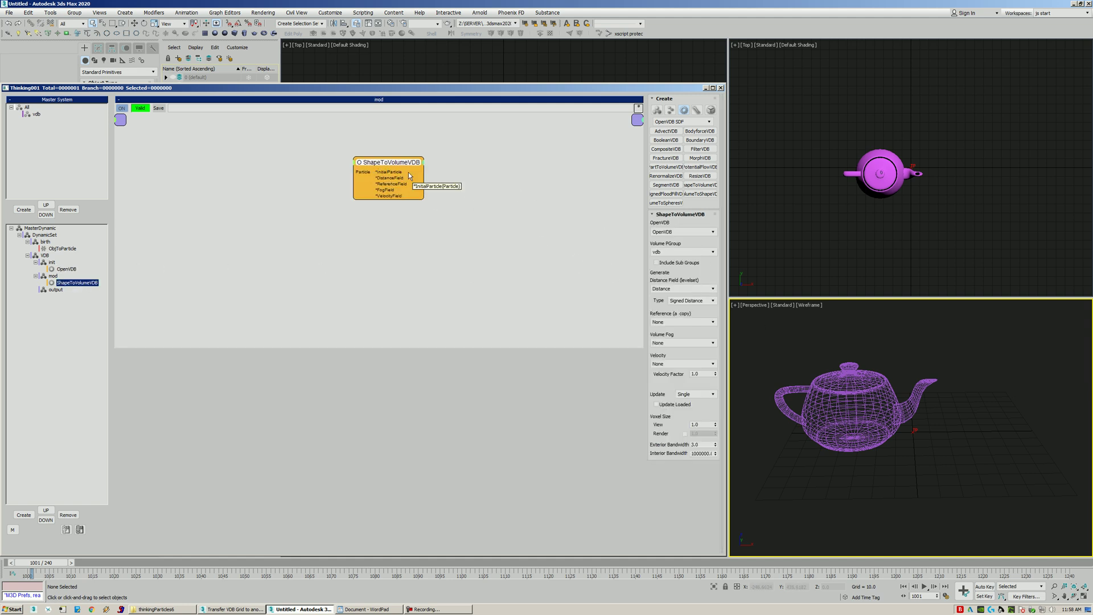
{"action": "left_click", "coordinate": [664, 343]}
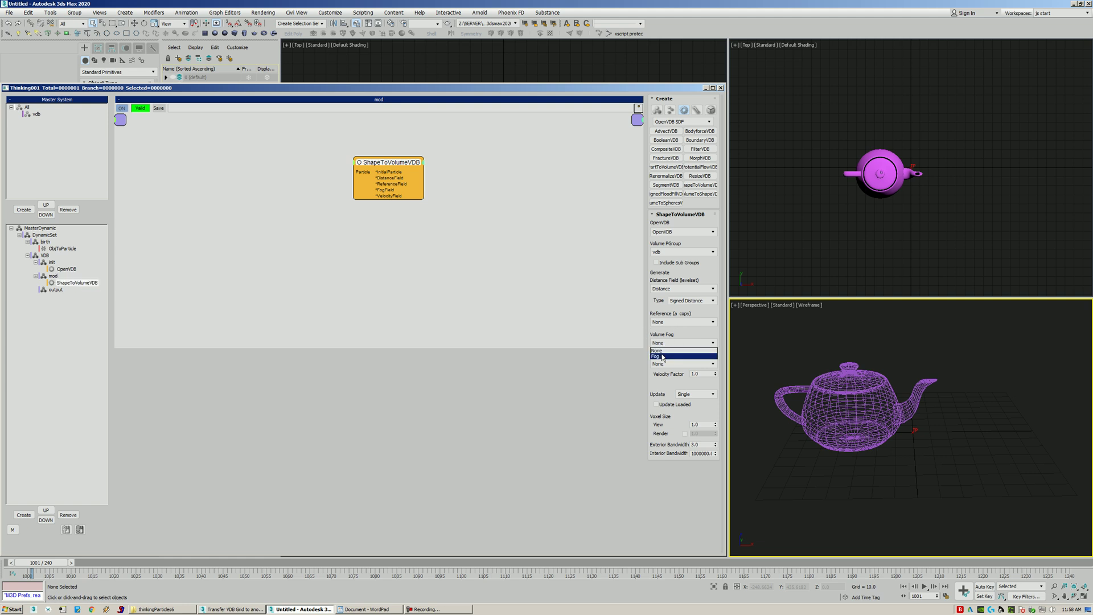
{"action": "left_click", "coordinate": [662, 358]}
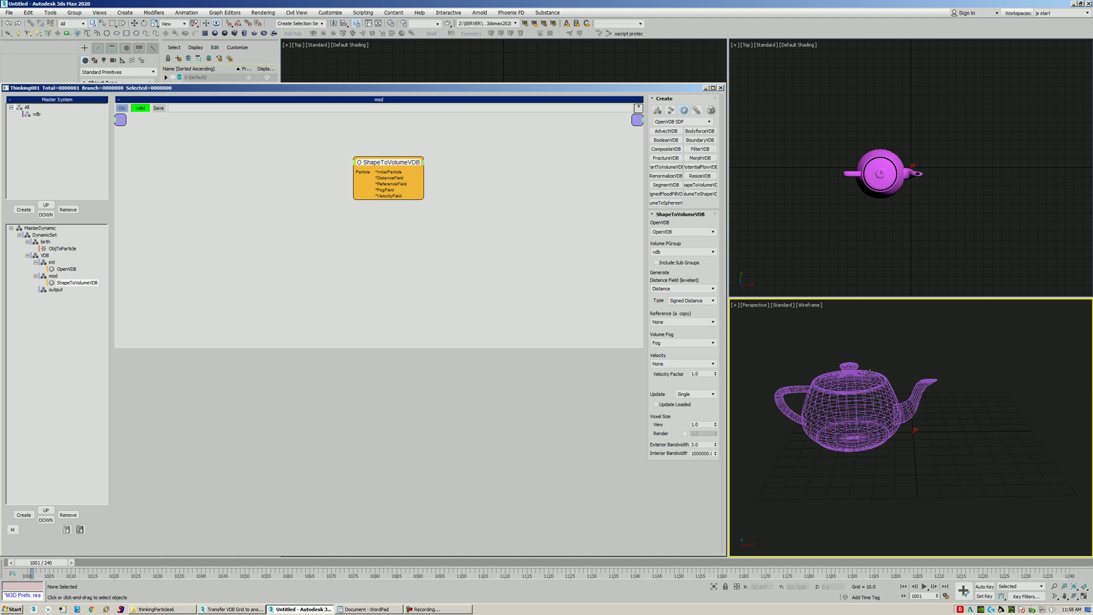
{"action": "left_click", "coordinate": [692, 395]}
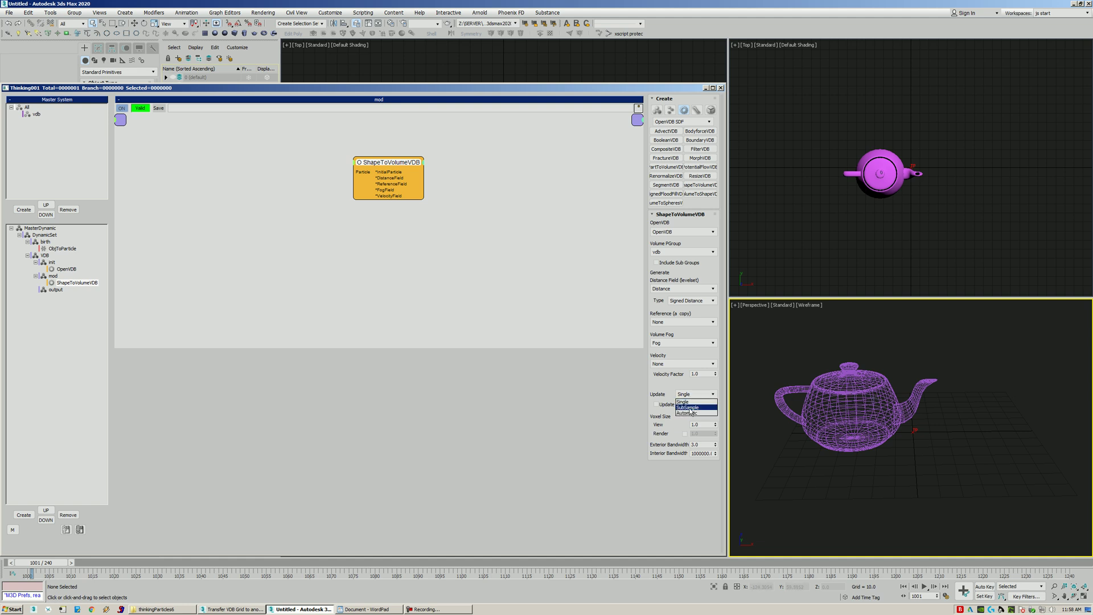
{"action": "left_click", "coordinate": [683, 402]}
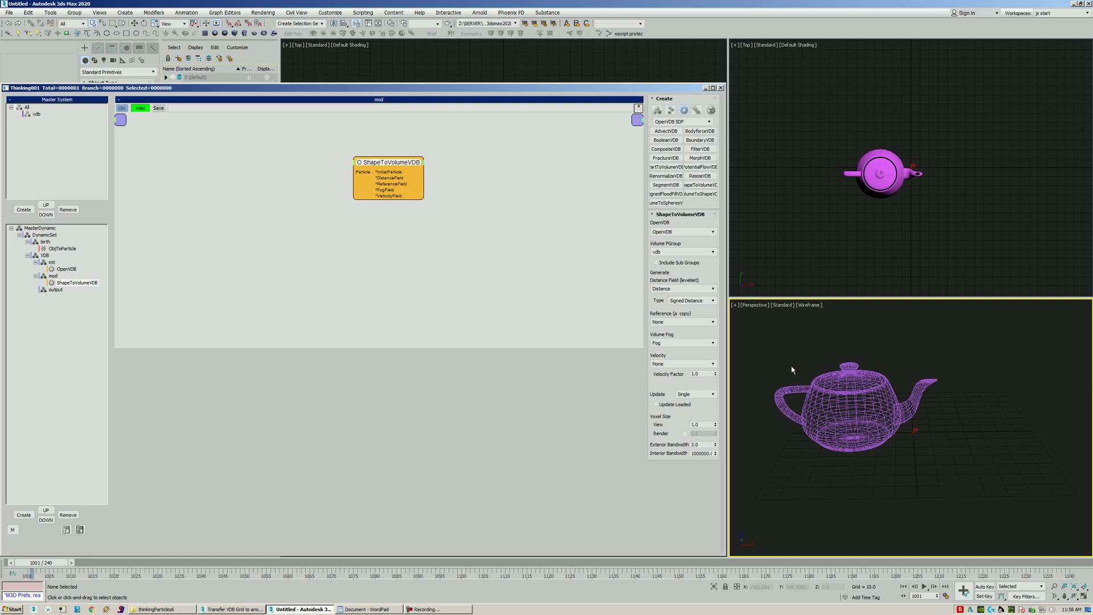
{"action": "double_click", "coordinate": [705, 446]}
{"action": "left_click", "coordinate": [436, 271]}
{"action": "left_click_drag", "start_coordinate": [456, 133], "coordinate": [389, 213]}
Turn off MasterDynamic's Edit on the fly at frame 1000 and advance to frame 1001
{"action": "left_click_drag", "start_coordinate": [65, 565], "coordinate": [55, 566]}
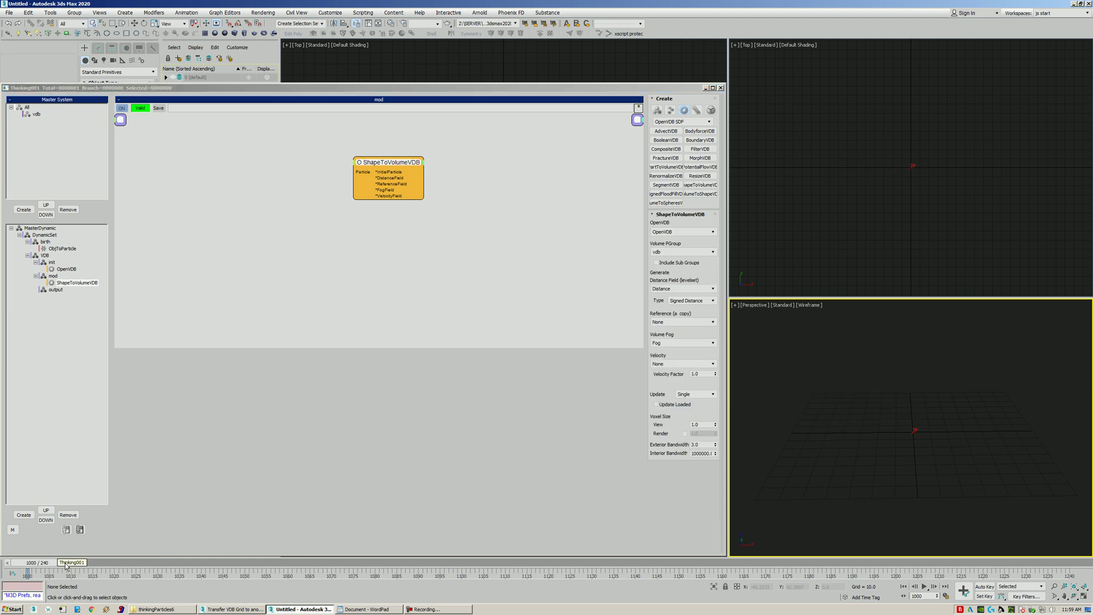
{"action": "left_click", "coordinate": [40, 228]}
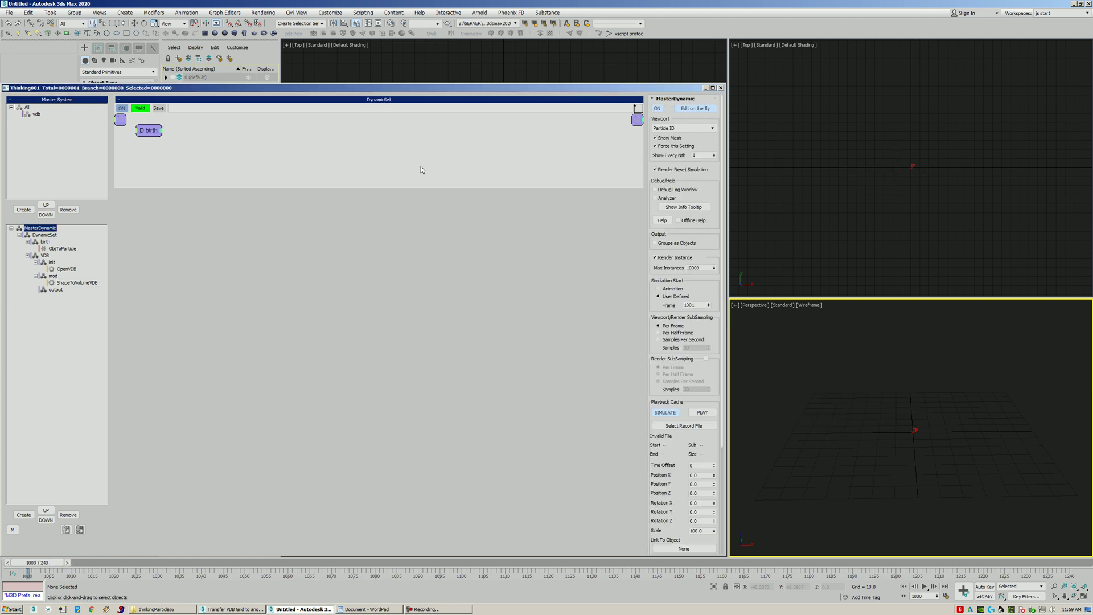
{"action": "left_click", "coordinate": [696, 108]}
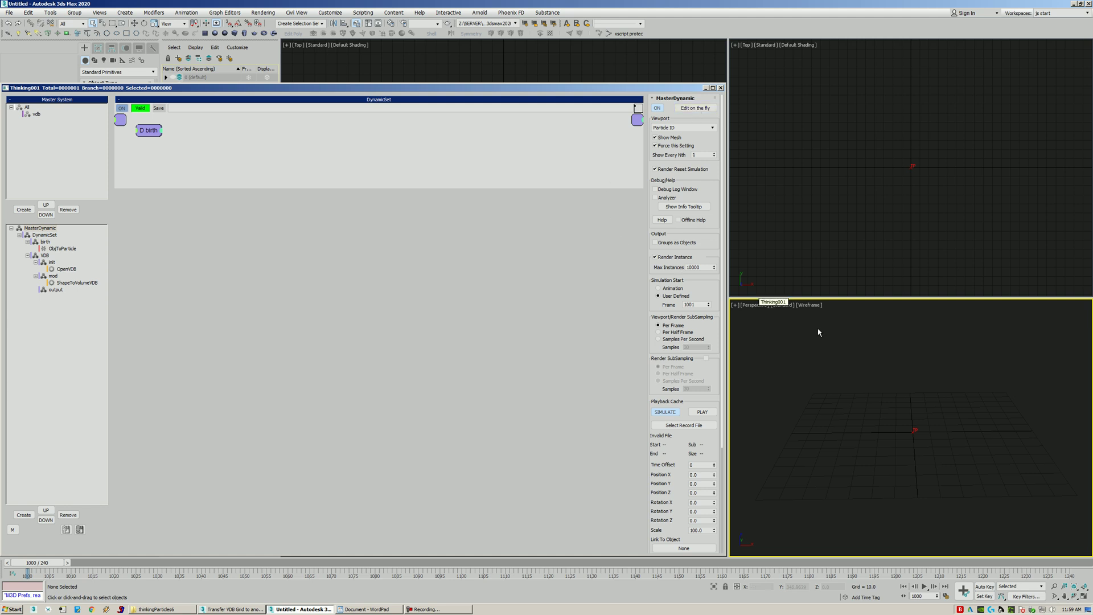
{"action": "left_click", "coordinate": [865, 398]}
{"action": "key", "text": "period"}
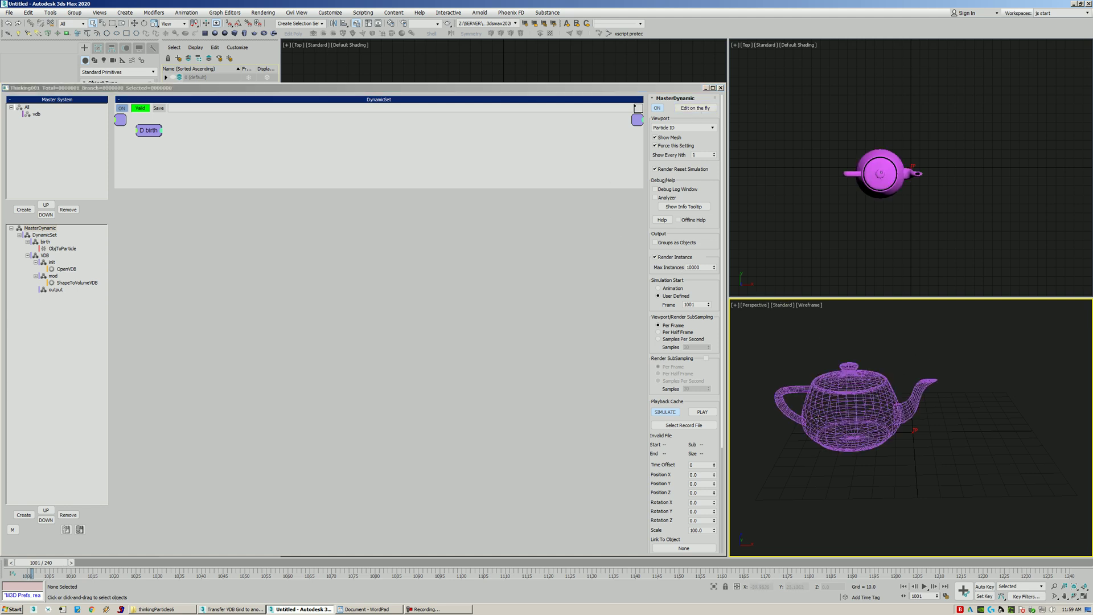
Frame the teapot closely in the small Top viewport and turn on Edged Faces there
{"action": "left_click", "coordinate": [932, 215]}
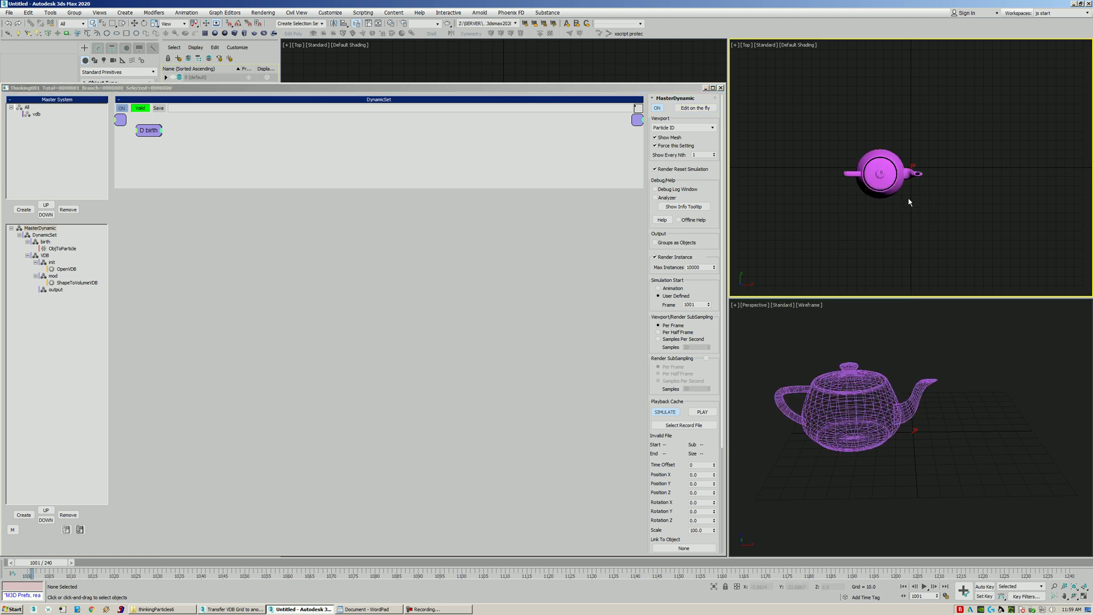
{"action": "key", "text": "alt+z"}
{"action": "scroll", "coordinate": [909, 201], "scroll_direction": "up", "scroll_amount": 3}
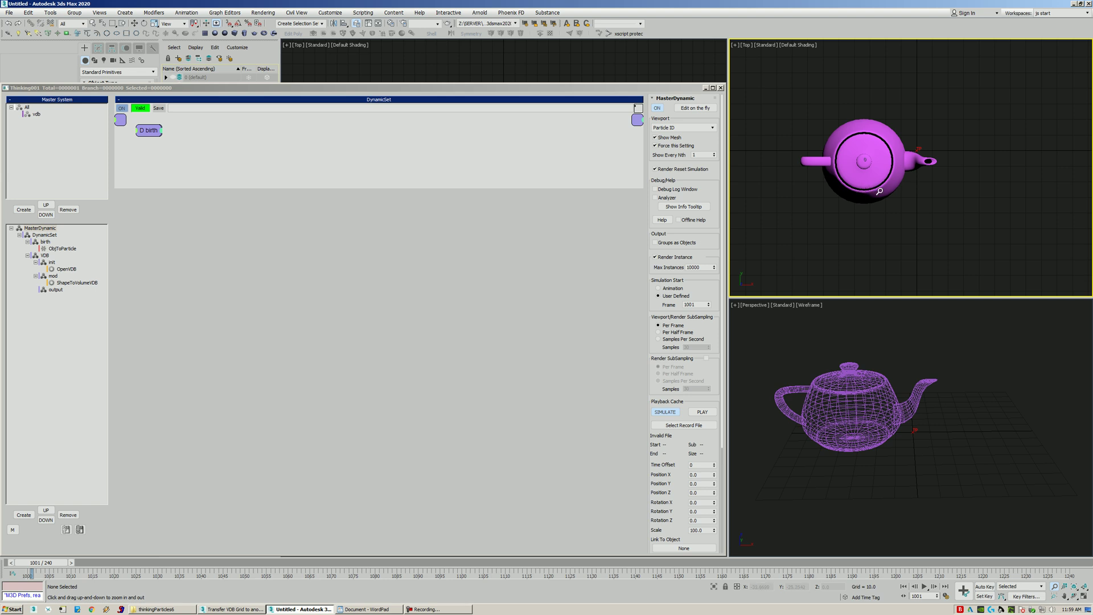
{"action": "key", "text": "F4"}
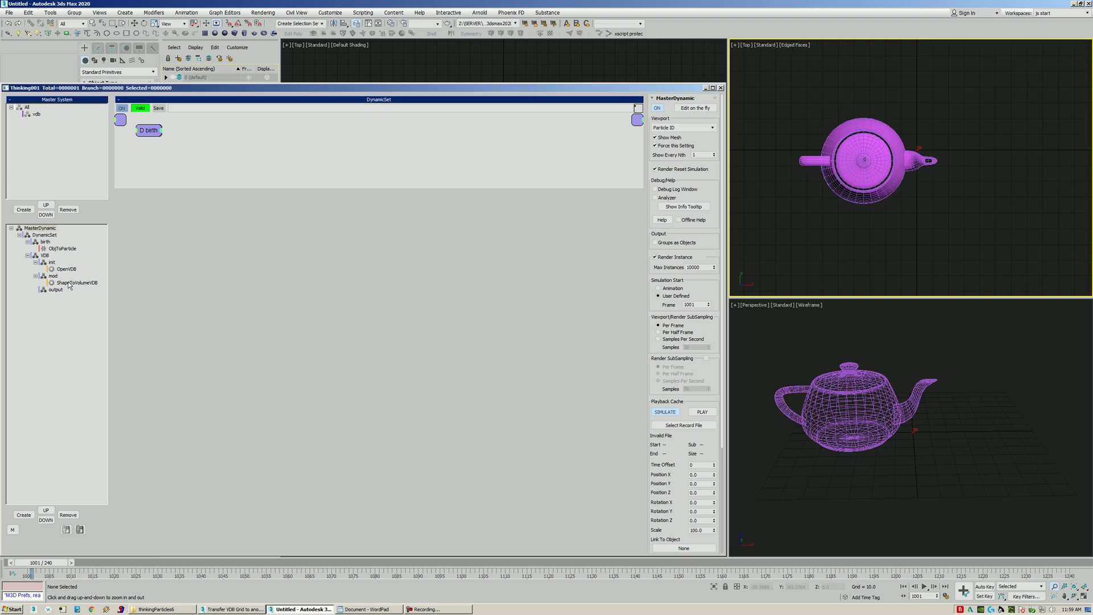
Add a ShowVDB operator from the OpenVDB category to the output dynamic set
{"action": "left_click", "coordinate": [68, 283]}
{"action": "left_click", "coordinate": [55, 289]}
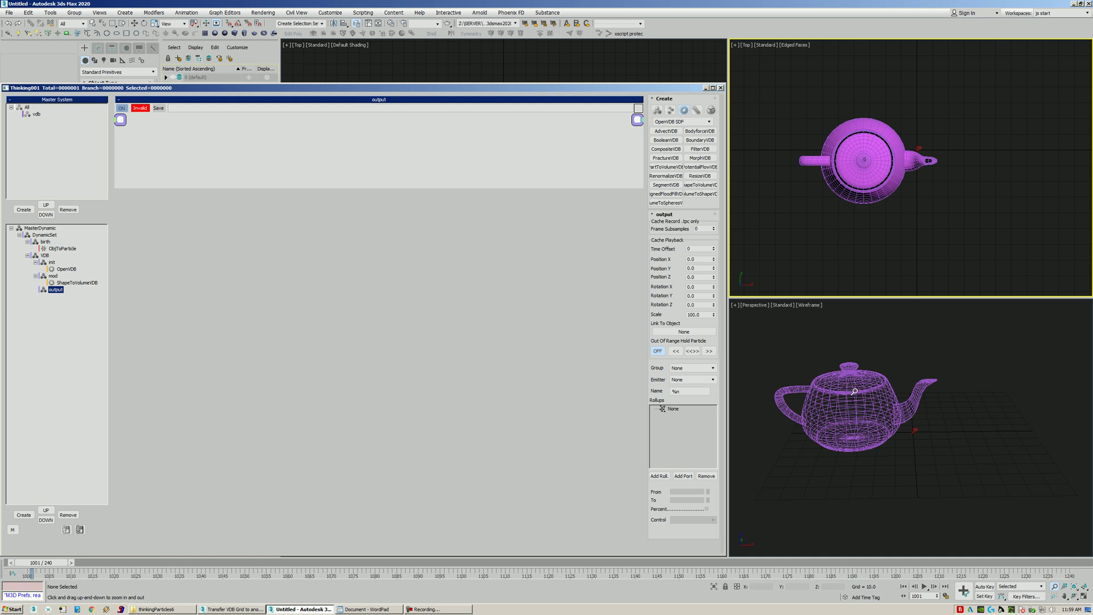
{"action": "left_click", "coordinate": [683, 121]}
{"action": "left_click", "coordinate": [681, 241]}
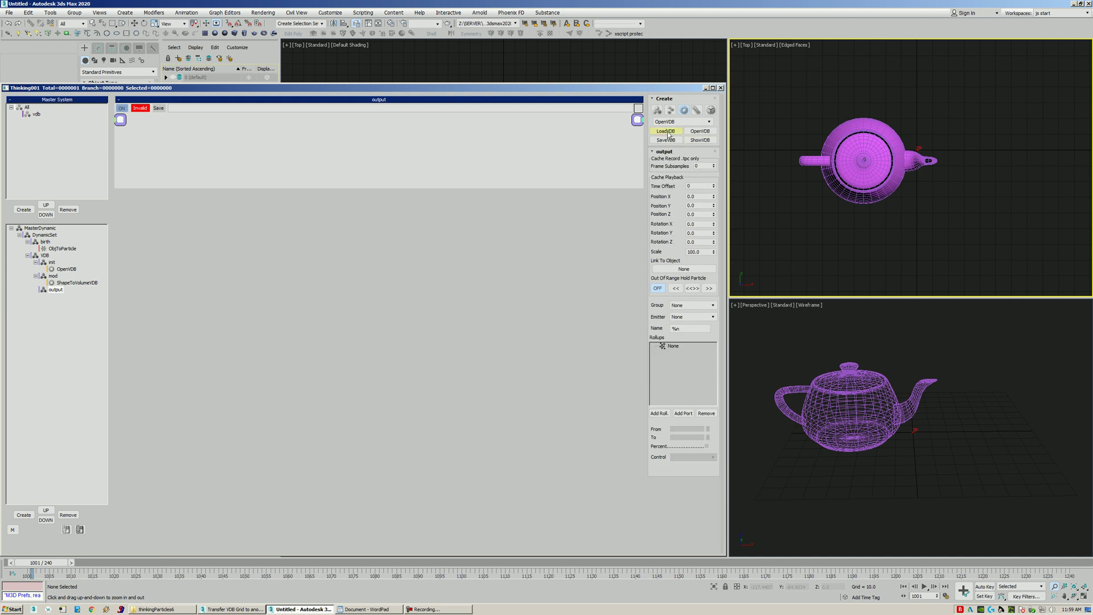
{"action": "left_click_drag", "start_coordinate": [692, 142], "coordinate": [382, 137]}
{"action": "left_click_drag", "start_coordinate": [378, 188], "coordinate": [346, 277]}
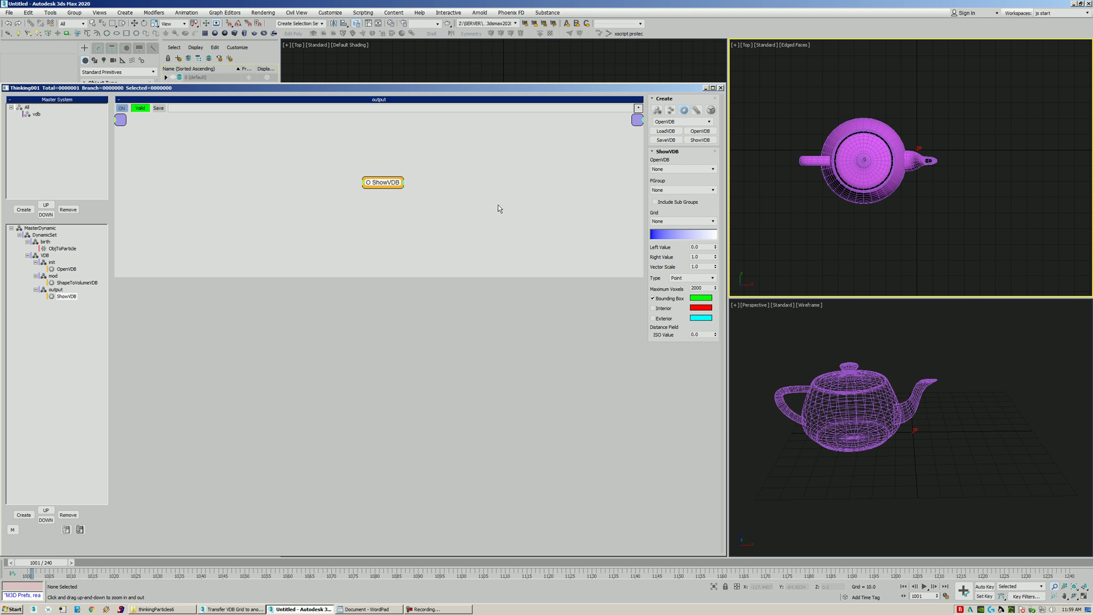
Set ShowVDB's OpenVDB source to OpenVDB, PGroup to vdb and Grid to Distance, and check the display by toggling the mod set off and on
{"action": "left_click", "coordinate": [667, 169]}
{"action": "left_click", "coordinate": [669, 184]}
{"action": "left_click", "coordinate": [666, 190]}
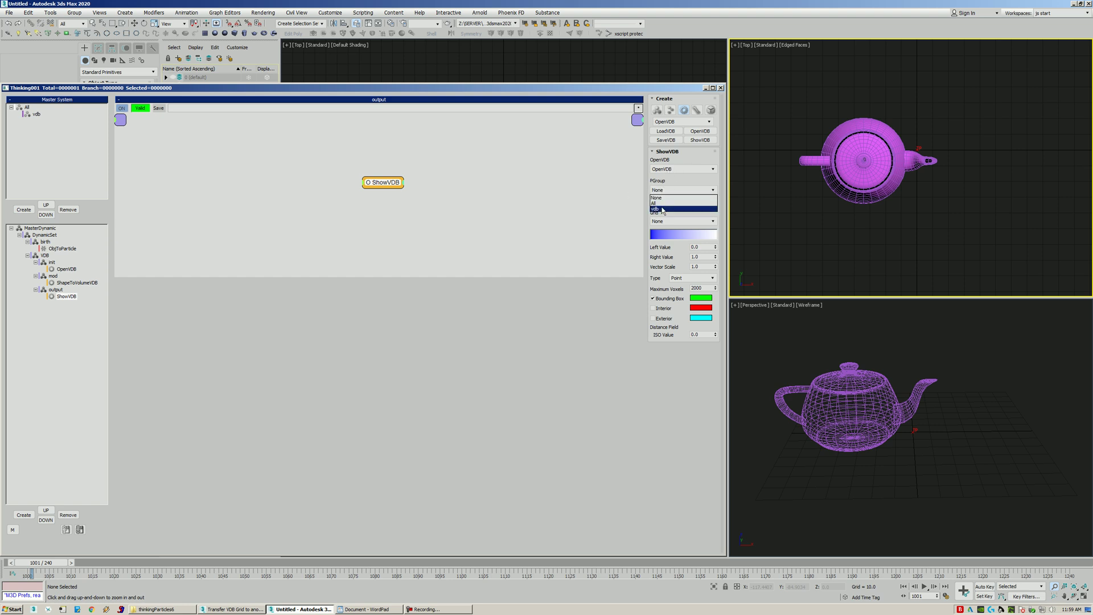
{"action": "left_click", "coordinate": [661, 209]}
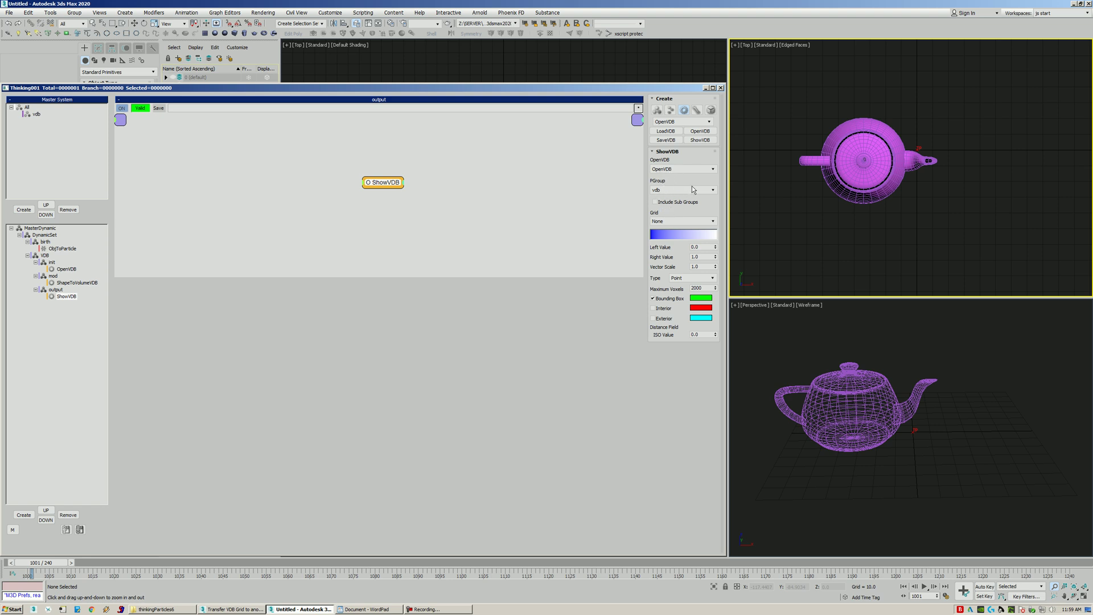
{"action": "left_click", "coordinate": [669, 222]}
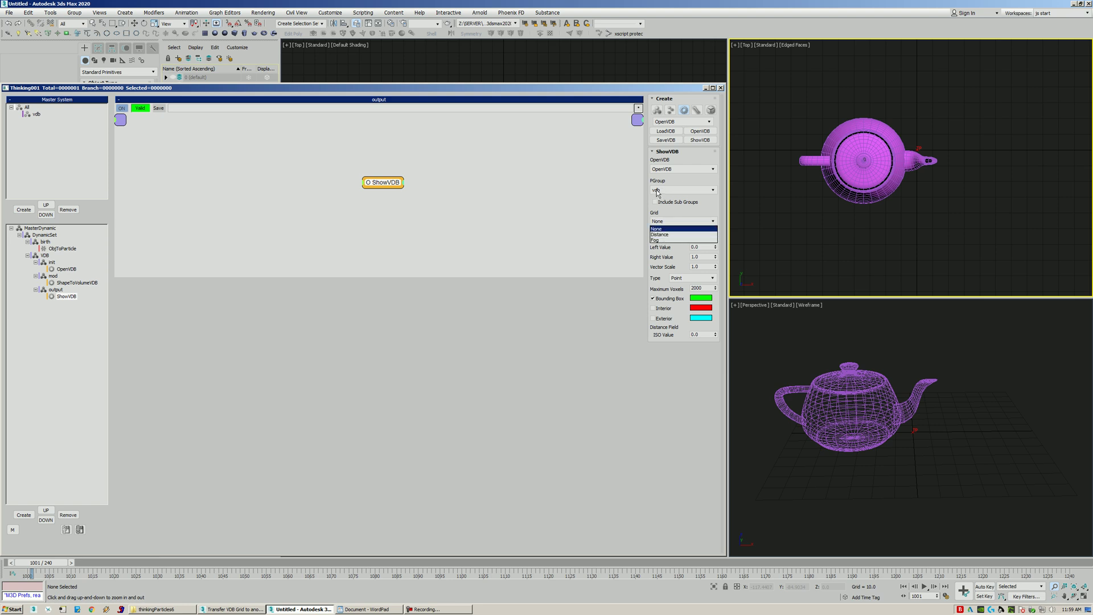
{"action": "left_click", "coordinate": [668, 238]}
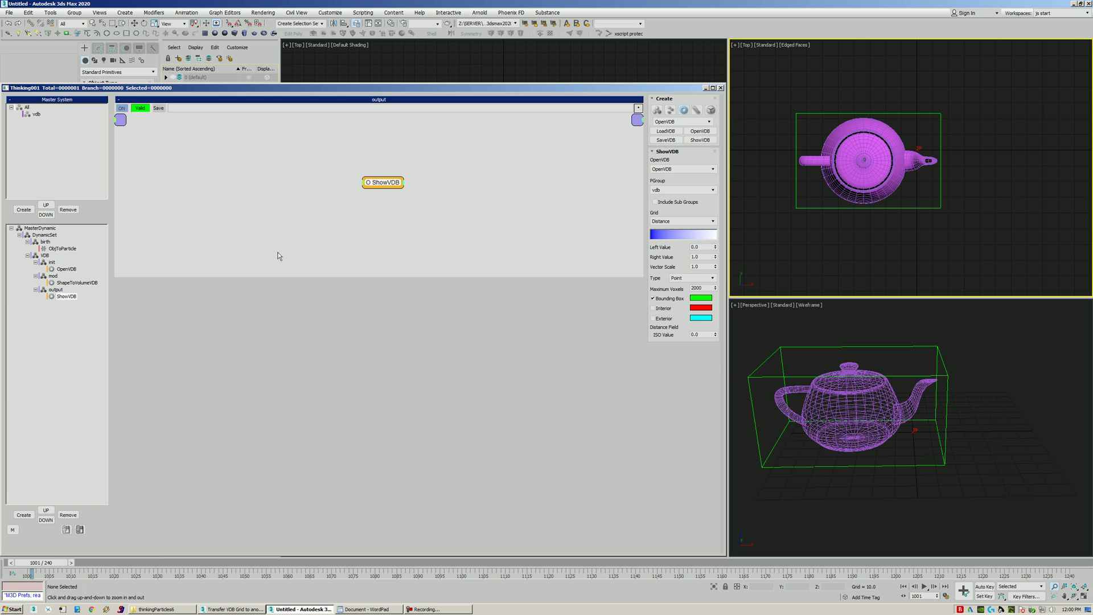
{"action": "left_click", "coordinate": [53, 277]}
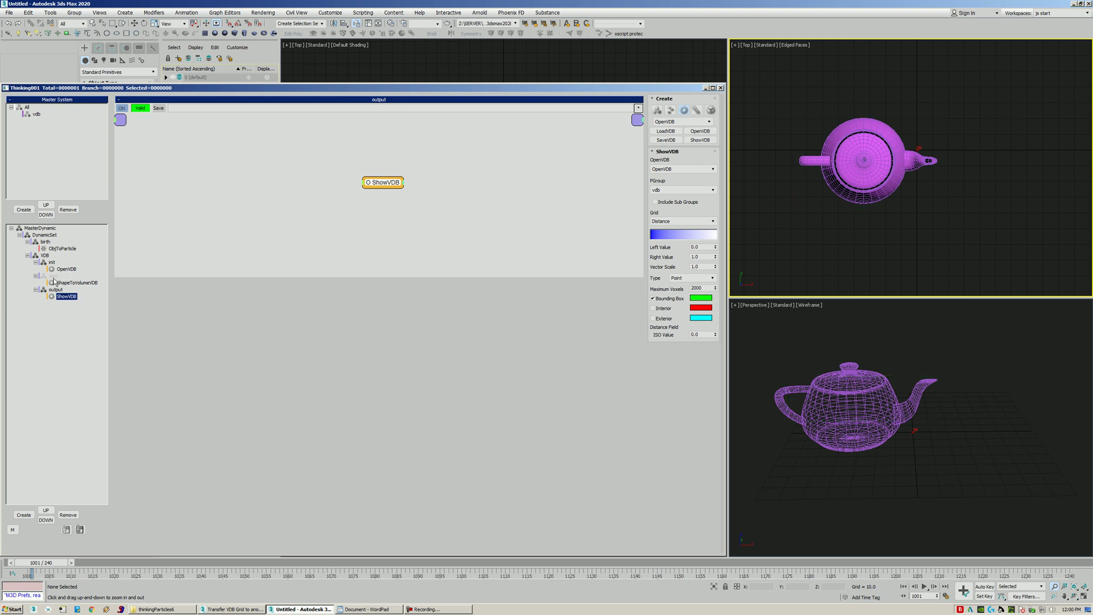
{"action": "left_click", "coordinate": [52, 276]}
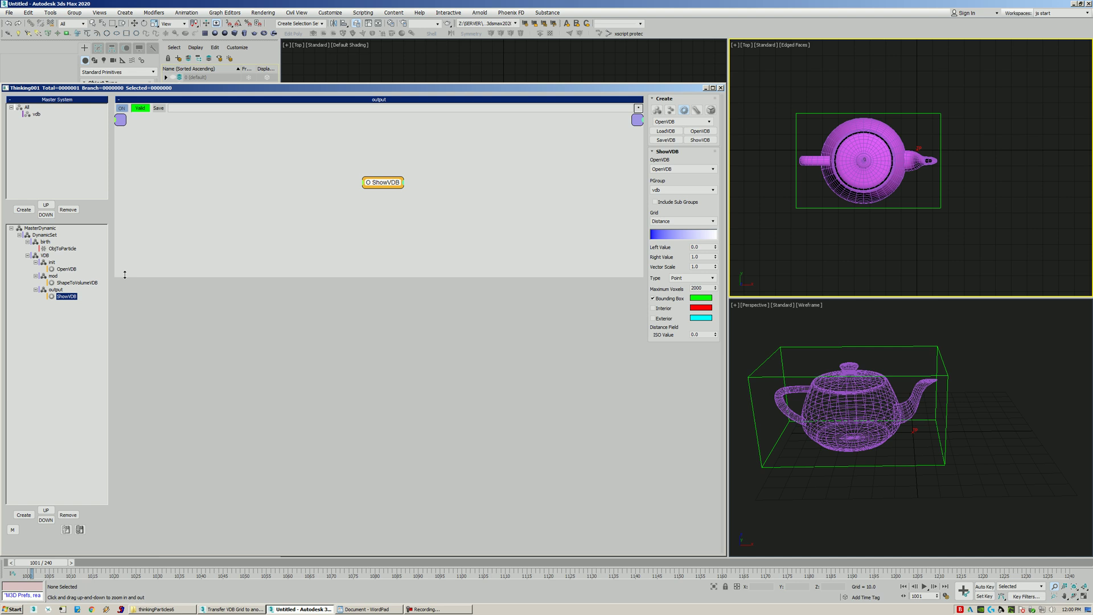
Turn off ShowVDB's Bounding Box display and turn on Interior, viewing the teapot up close in perspective
{"action": "left_click", "coordinate": [653, 299]}
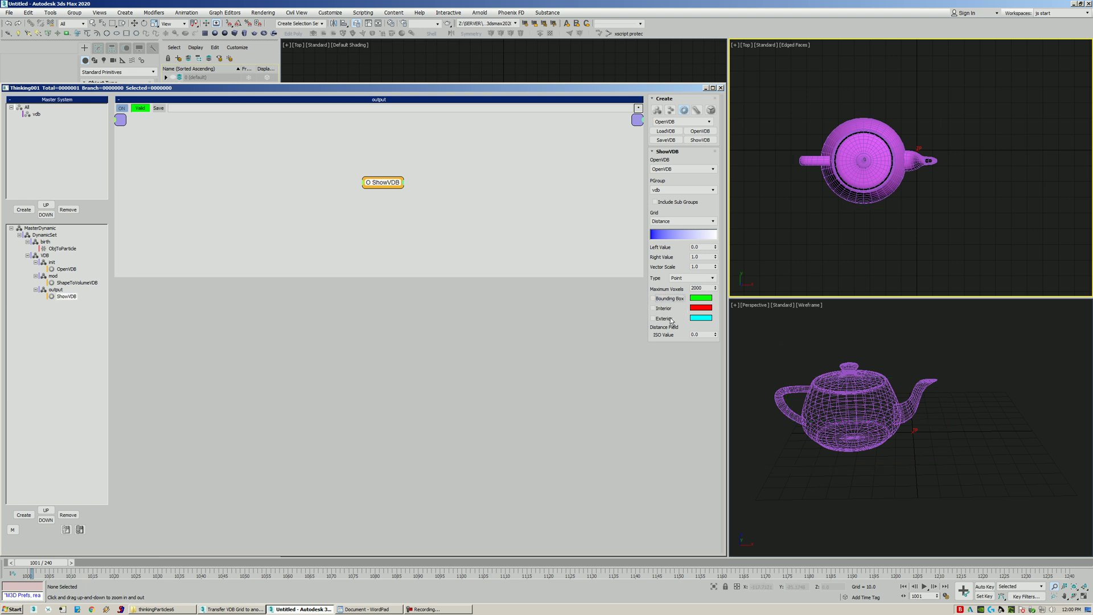
{"action": "left_click", "coordinate": [653, 308]}
{"action": "left_click_drag", "start_coordinate": [881, 402], "coordinate": [862, 393]}
{"action": "scroll", "coordinate": [844, 380], "scroll_direction": "up", "scroll_amount": 3}
{"action": "middle_click_drag", "start_coordinate": [845, 379], "coordinate": [863, 385], "text": "alt"}
{"action": "scroll", "coordinate": [855, 387], "scroll_direction": "up", "scroll_amount": 1}
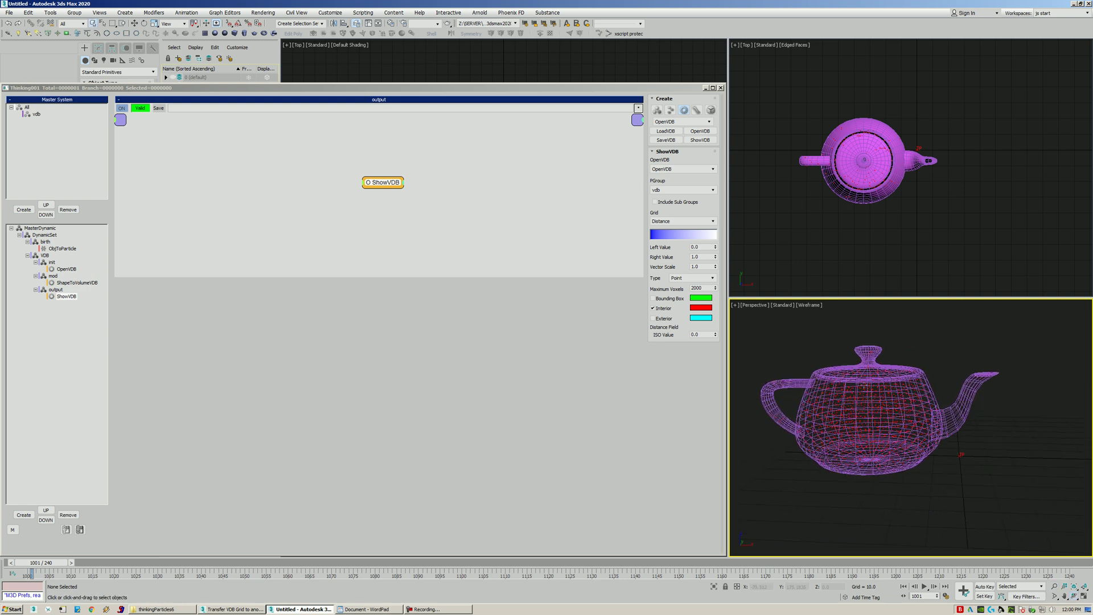
Set ShowVDB's display Type to Vector and its Vector Scale to 0.4
{"action": "left_click", "coordinate": [672, 279]}
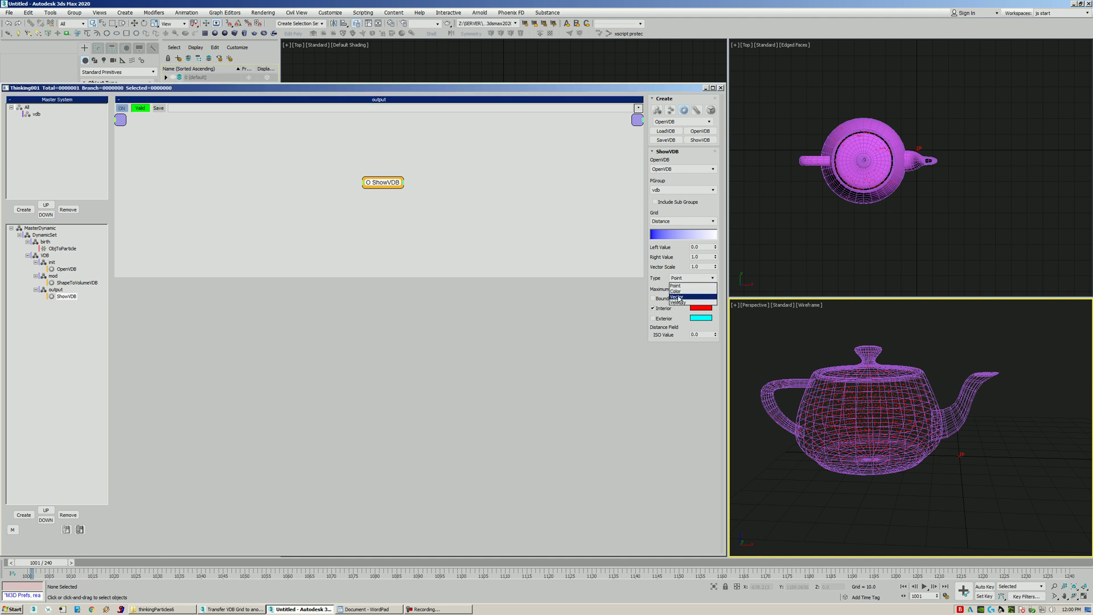
{"action": "left_click", "coordinate": [685, 298]}
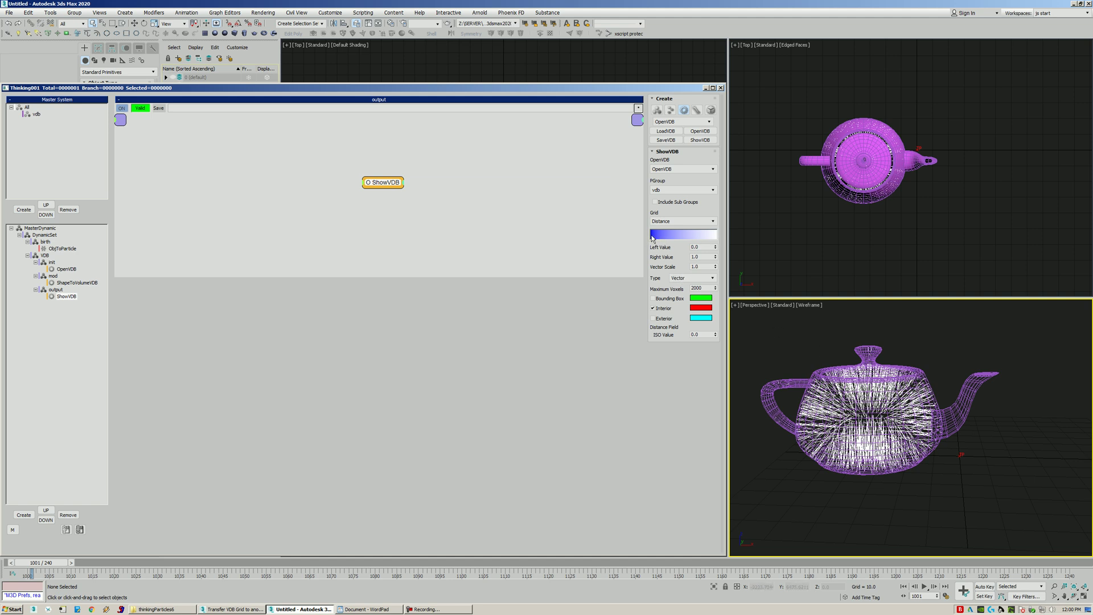
{"action": "left_click", "coordinate": [705, 248]}
{"action": "left_click_drag", "start_coordinate": [705, 248], "coordinate": [668, 252]}
{"action": "key", "text": "Tab"}
{"action": "key", "text": "shift+Tab"}
{"action": "left_click_drag", "start_coordinate": [715, 266], "coordinate": [715, 290]}
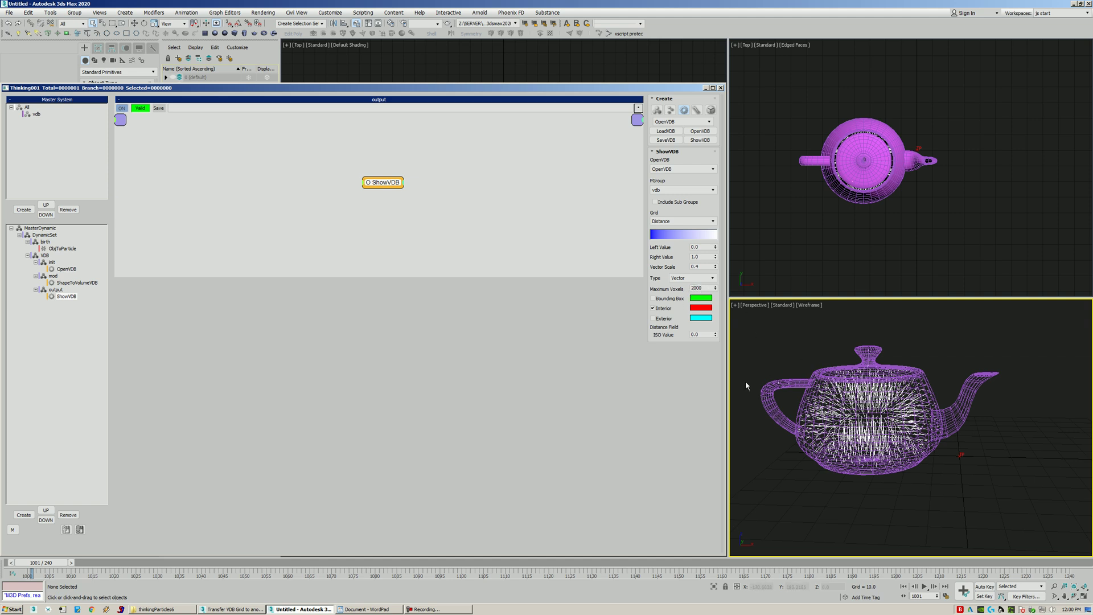
Set ShowVDB's Maximum Voxels to 0, inspect the dense vectors in perspective, and return the display Type to Point
{"action": "double_click", "coordinate": [706, 288]}
{"action": "type", "text": "1"}
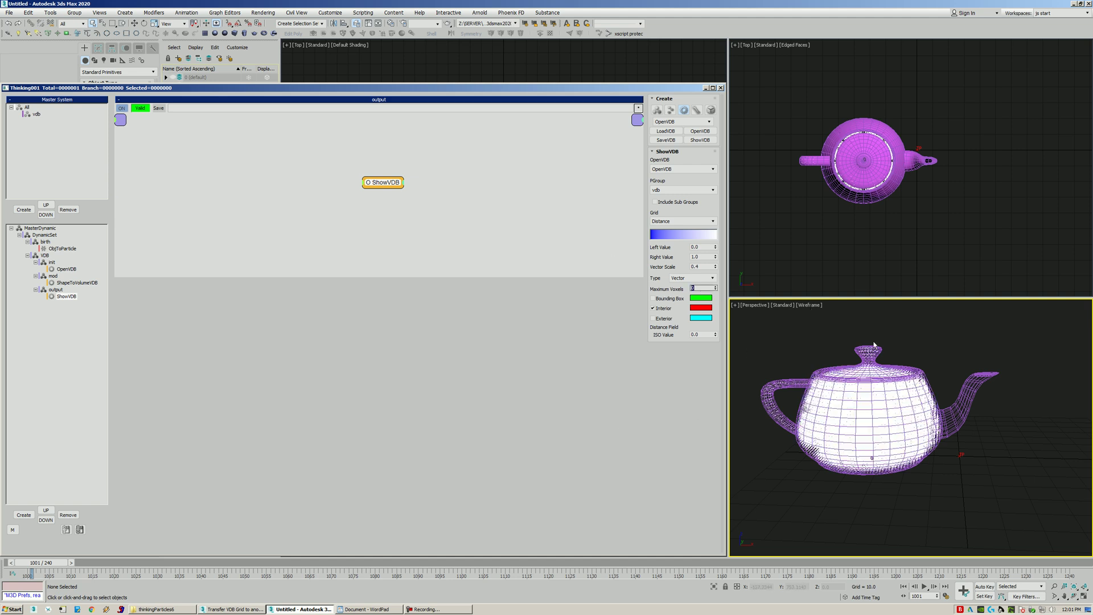
{"action": "scroll", "coordinate": [898, 404], "scroll_direction": "up", "scroll_amount": 6}
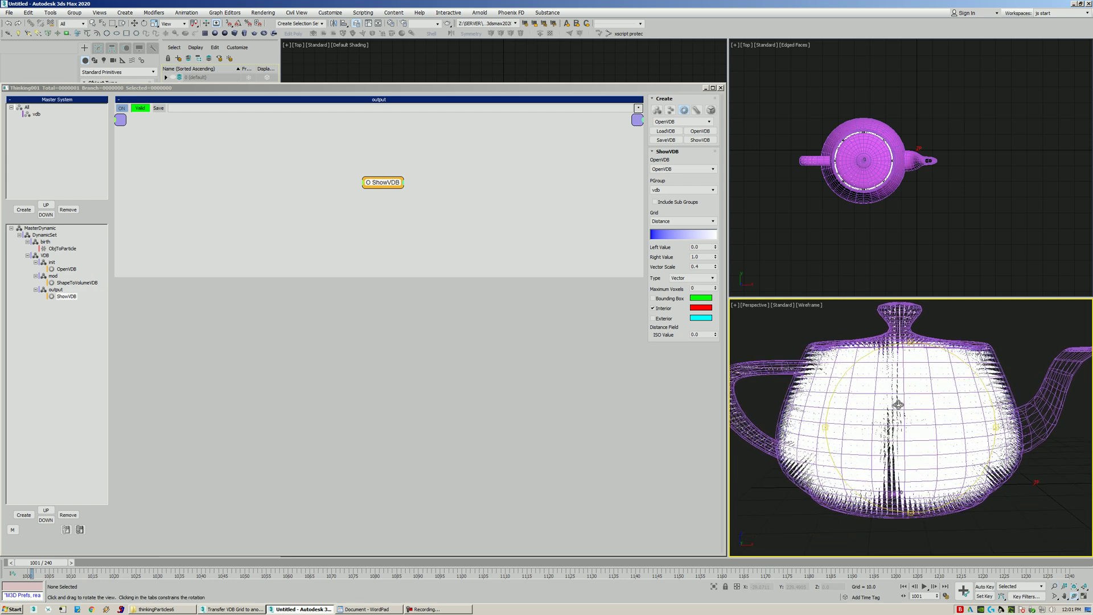
{"action": "middle_click_drag", "start_coordinate": [899, 404], "coordinate": [889, 376], "text": "alt"}
{"action": "scroll", "coordinate": [889, 376], "scroll_direction": "down", "scroll_amount": 1}
{"action": "left_click", "coordinate": [688, 278]}
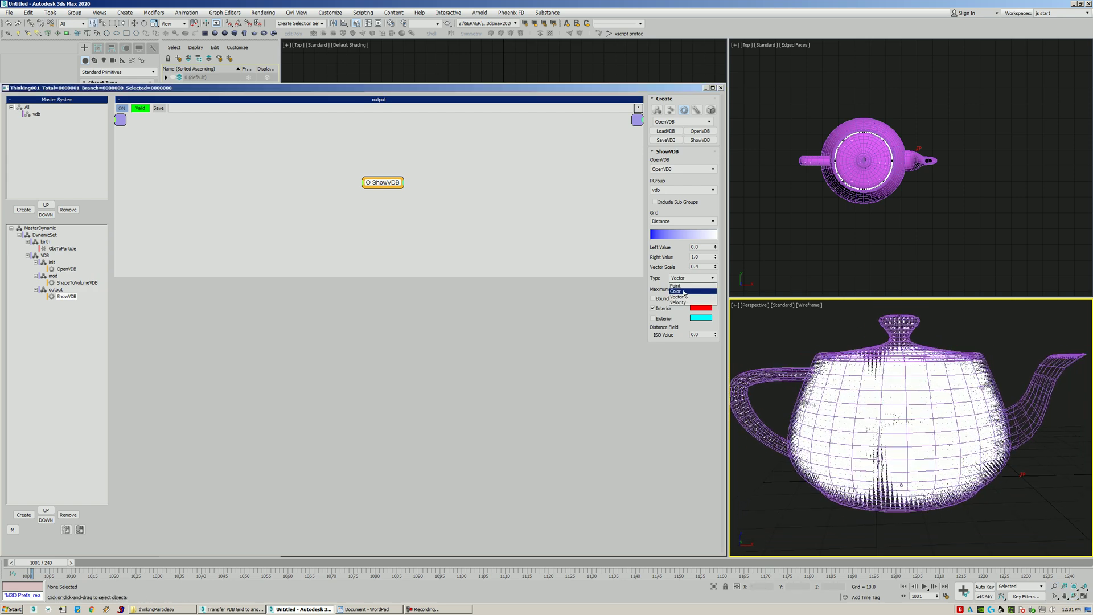
{"action": "left_click", "coordinate": [677, 286]}
Set ShapeToVolumeVDB's View voxel size to 1.5 and close the thinkingParticles editor
{"action": "left_click", "coordinate": [71, 283]}
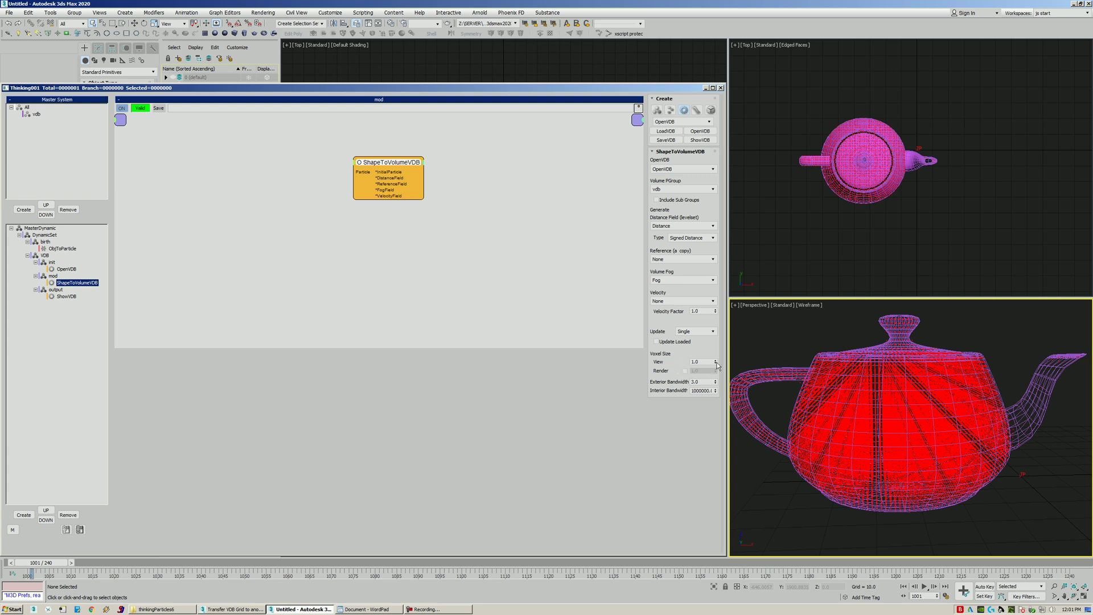
{"action": "left_click_drag", "start_coordinate": [715, 365], "coordinate": [718, 341]}
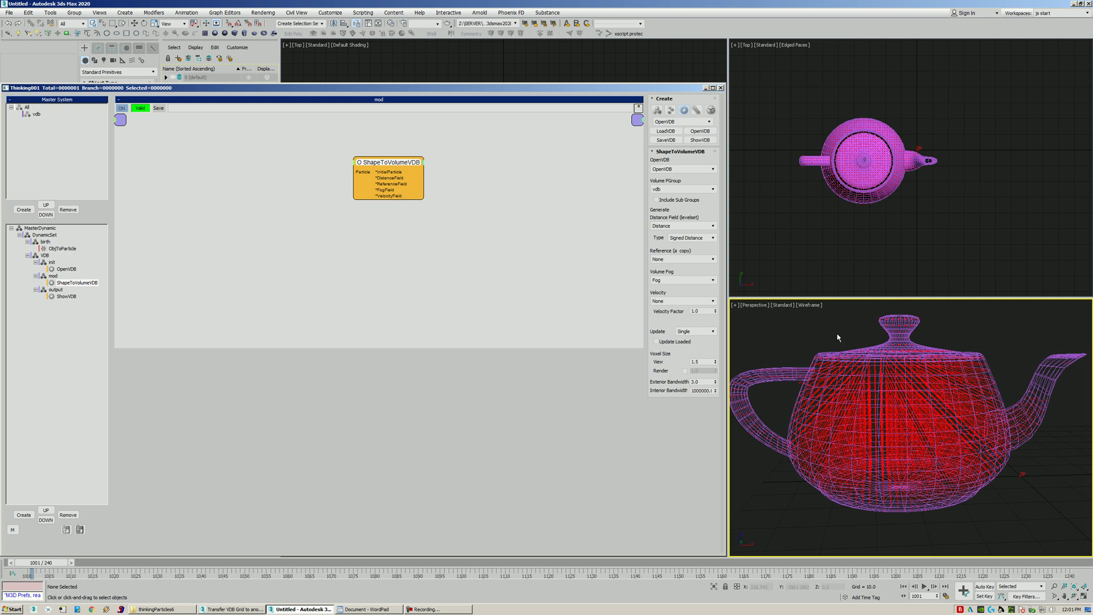
{"action": "key", "text": "Escape"}
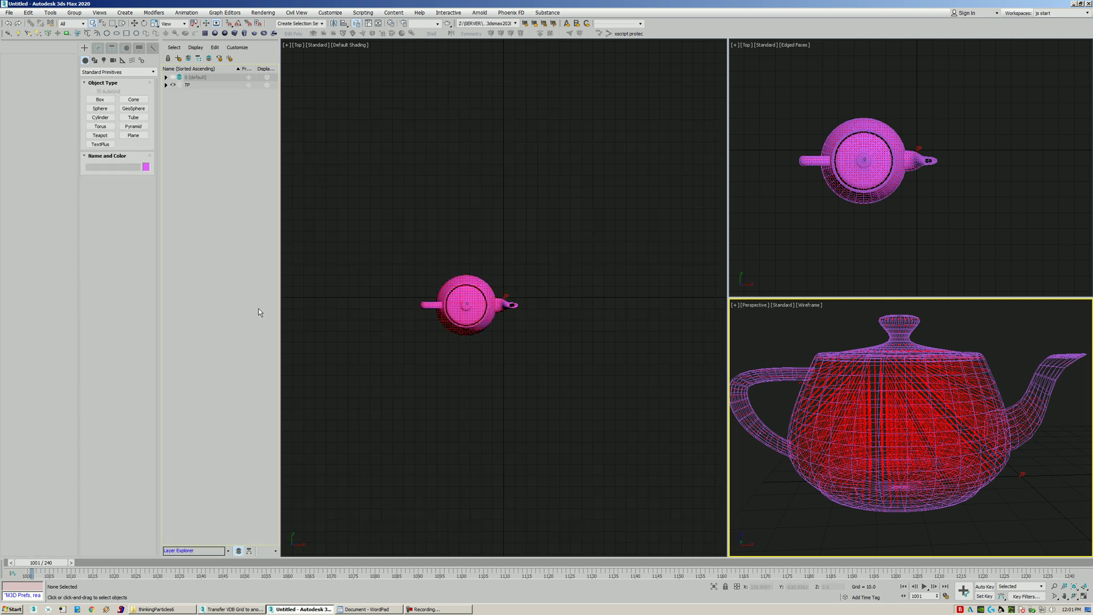
Hide the TP layer, show the 0 (default) layer, and apply a Cap Holes modifier to the original teapot
{"action": "left_click", "coordinate": [173, 85]}
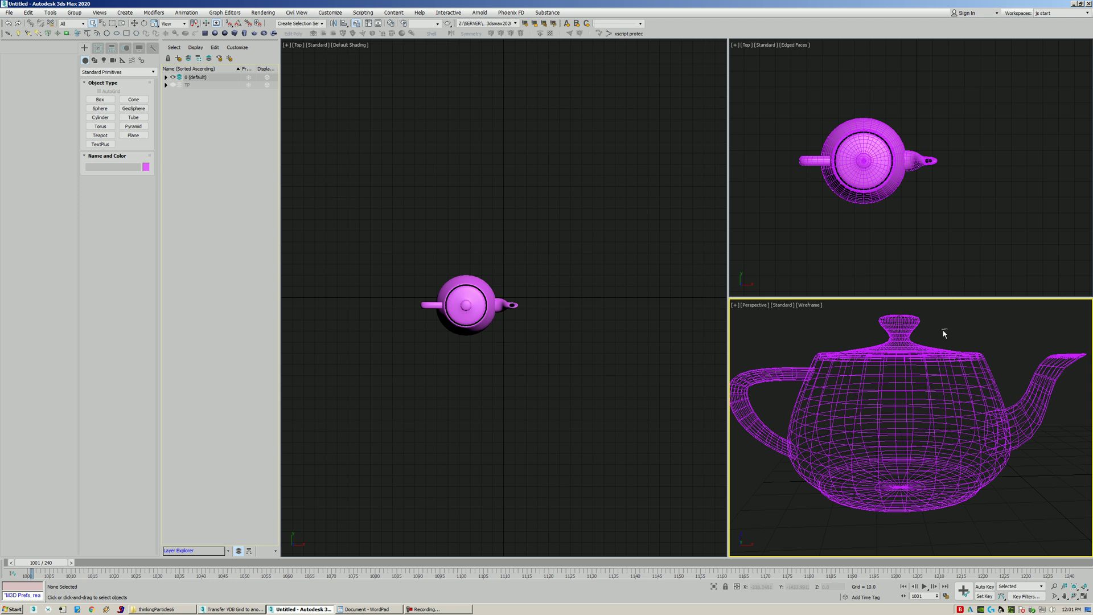
{"action": "left_click_drag", "start_coordinate": [943, 330], "coordinate": [899, 350]}
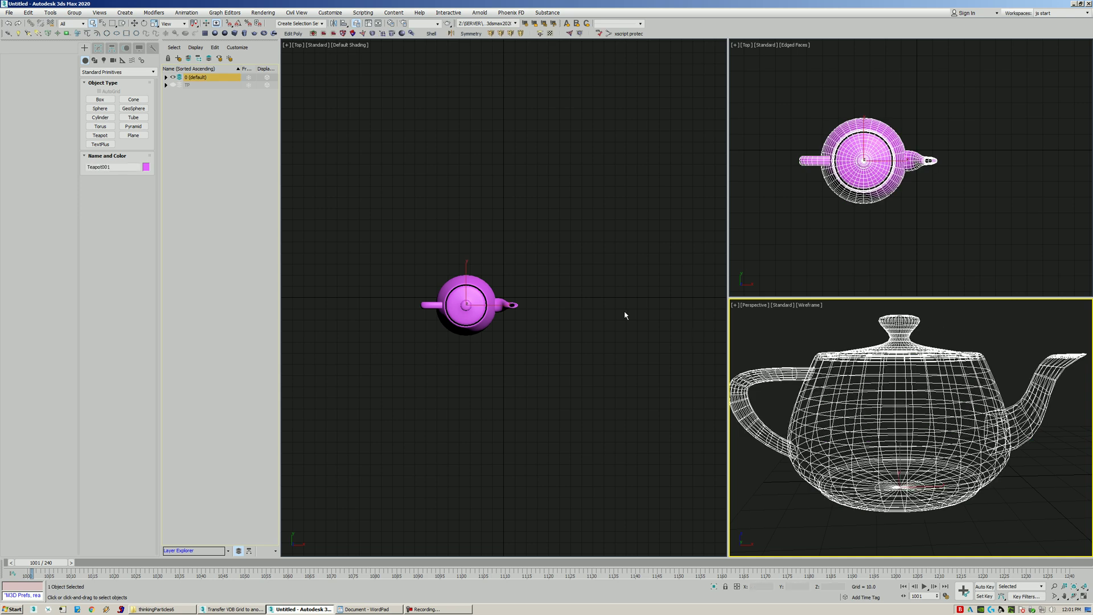
{"action": "left_click", "coordinate": [392, 33]}
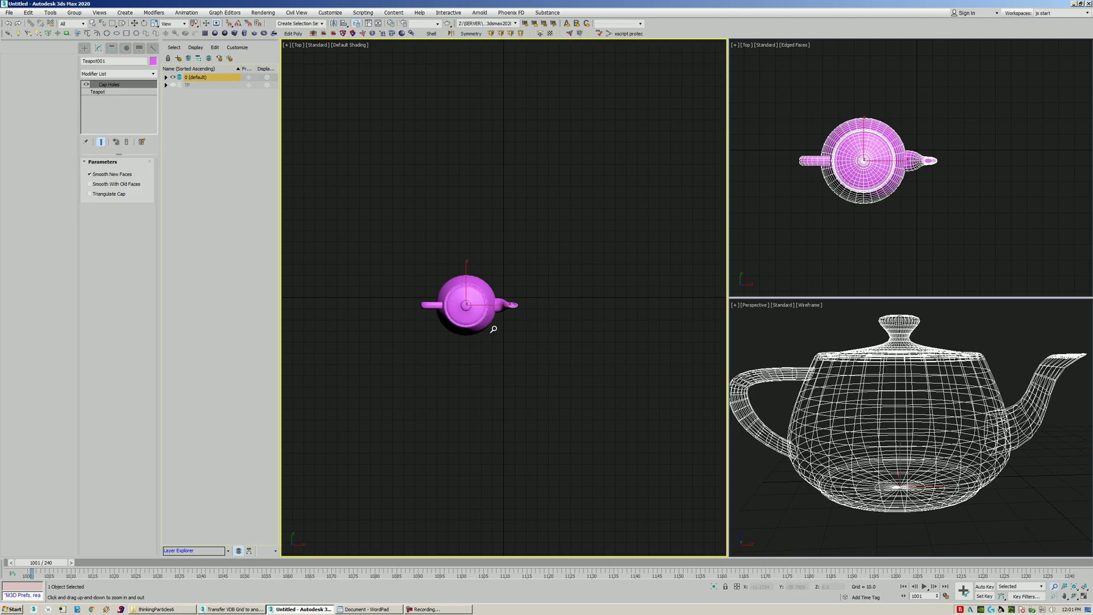
Compare the original teapot's spout and lid opening with the Cap Holes modifier off and on, and restore the top view
{"action": "scroll", "coordinate": [501, 232], "scroll_direction": "up", "scroll_amount": 8}
{"action": "mouse_move", "coordinate": [500, 232]}
{"action": "middle_mouse_down", "text": "alt"}
{"action": "mouse_move", "coordinate": [491, 270]}
{"action": "mouse_move", "coordinate": [490, 254]}
{"action": "mouse_move", "coordinate": [438, 269]}
{"action": "middle_mouse_up", "text": "alt"}
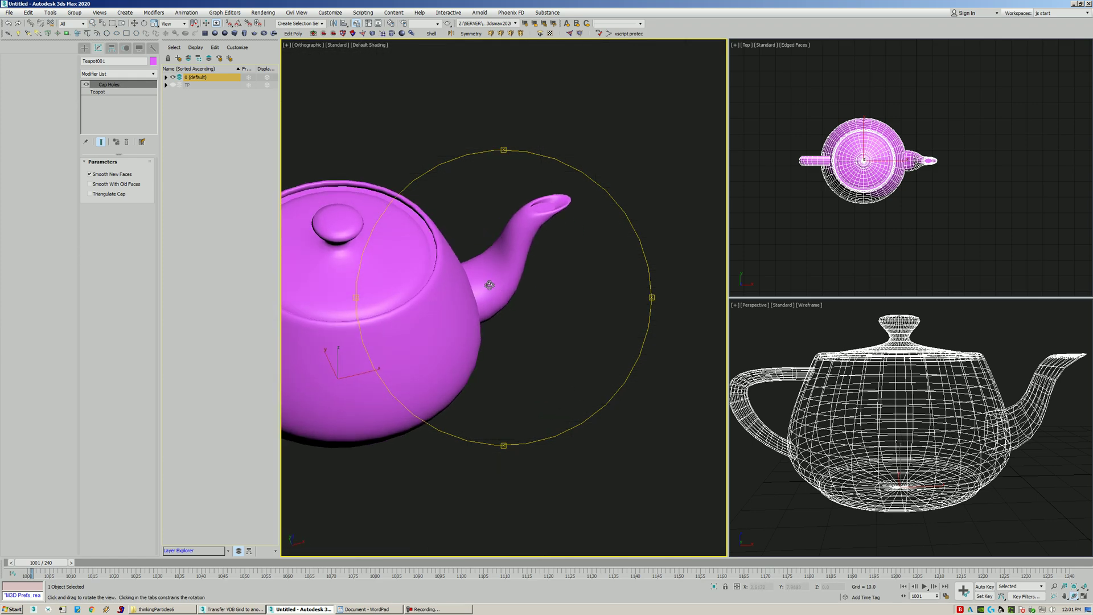
{"action": "scroll", "coordinate": [438, 269], "scroll_direction": "up", "scroll_amount": 3}
{"action": "left_click", "coordinate": [86, 84]}
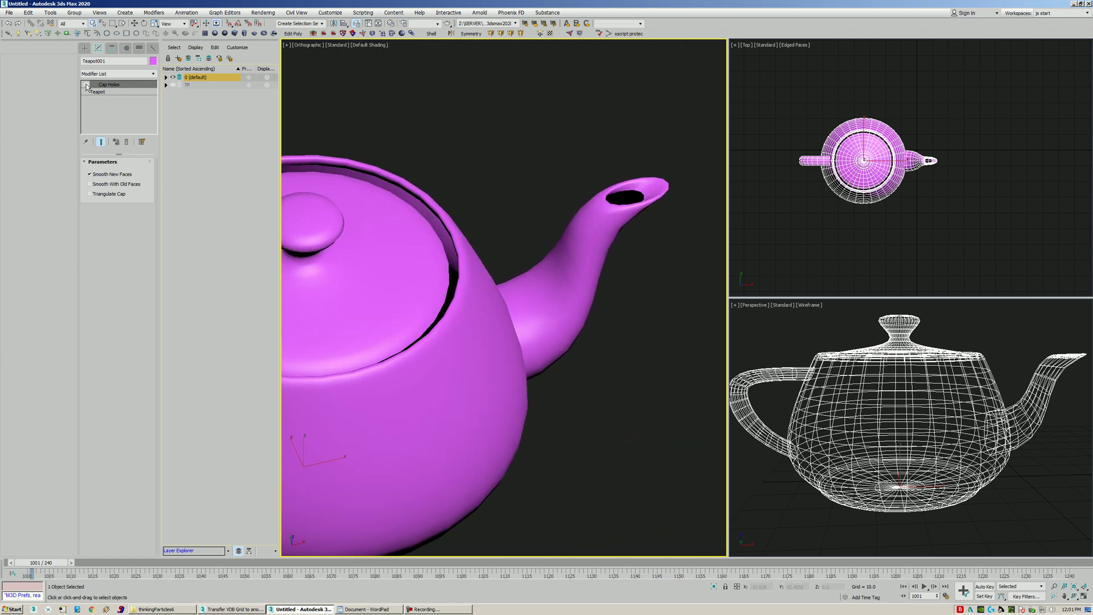
{"action": "left_click", "coordinate": [86, 84]}
{"action": "middle_click_drag", "start_coordinate": [485, 346], "coordinate": [468, 377], "text": "ctrl+alt"}
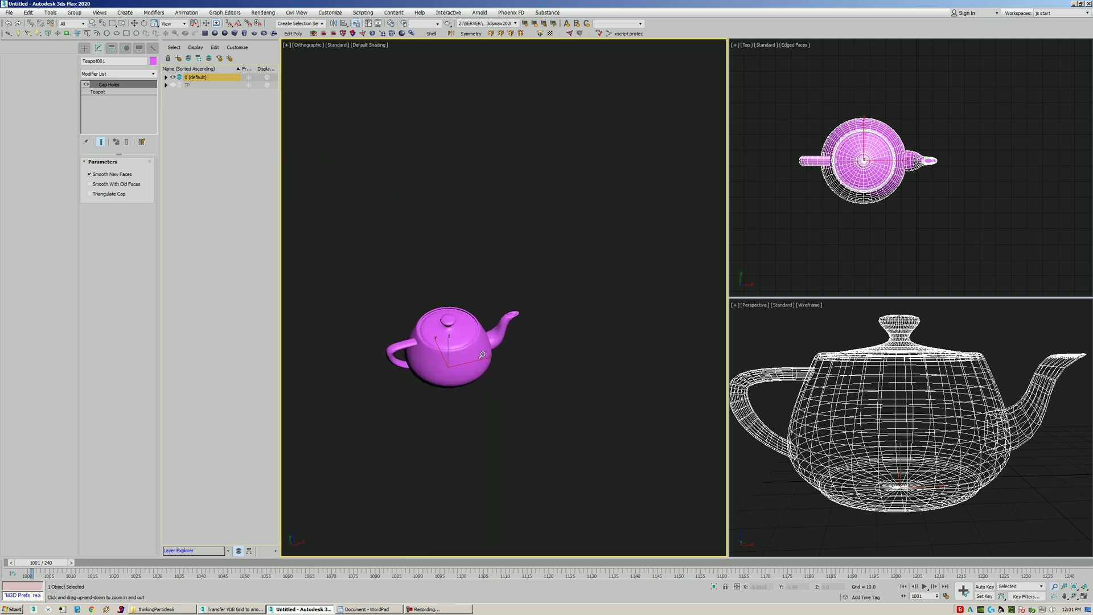
{"action": "key", "text": "t"}
Hide the 0 (default) layer, show the TP layer, and reopen the thinkingParticles editor
{"action": "key", "text": "6"}
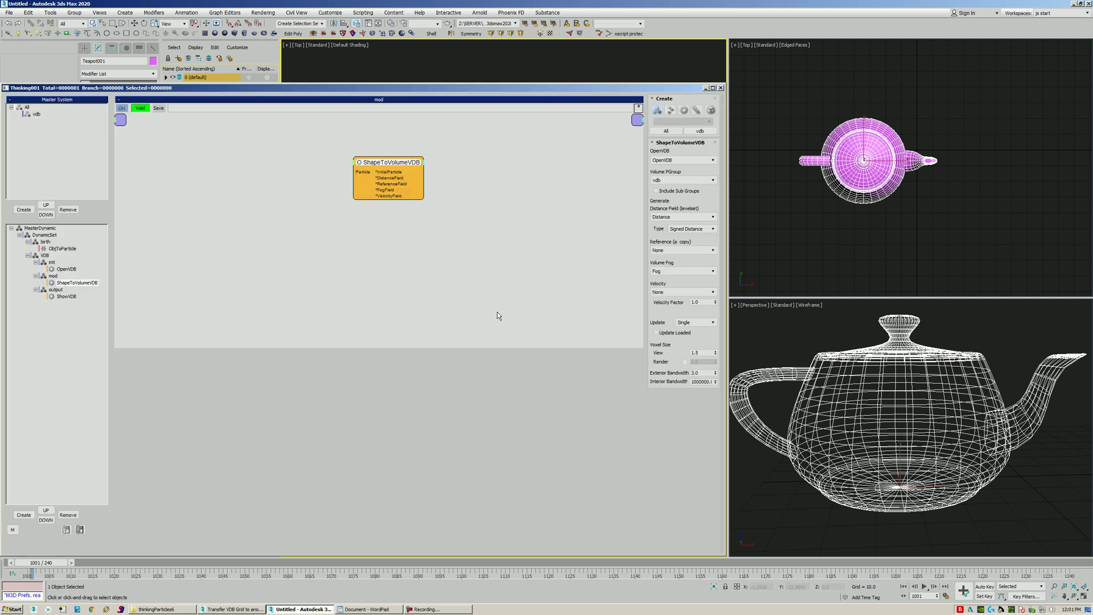
{"action": "left_click", "coordinate": [459, 240]}
{"action": "key", "text": "6"}
{"action": "left_click", "coordinate": [173, 76]}
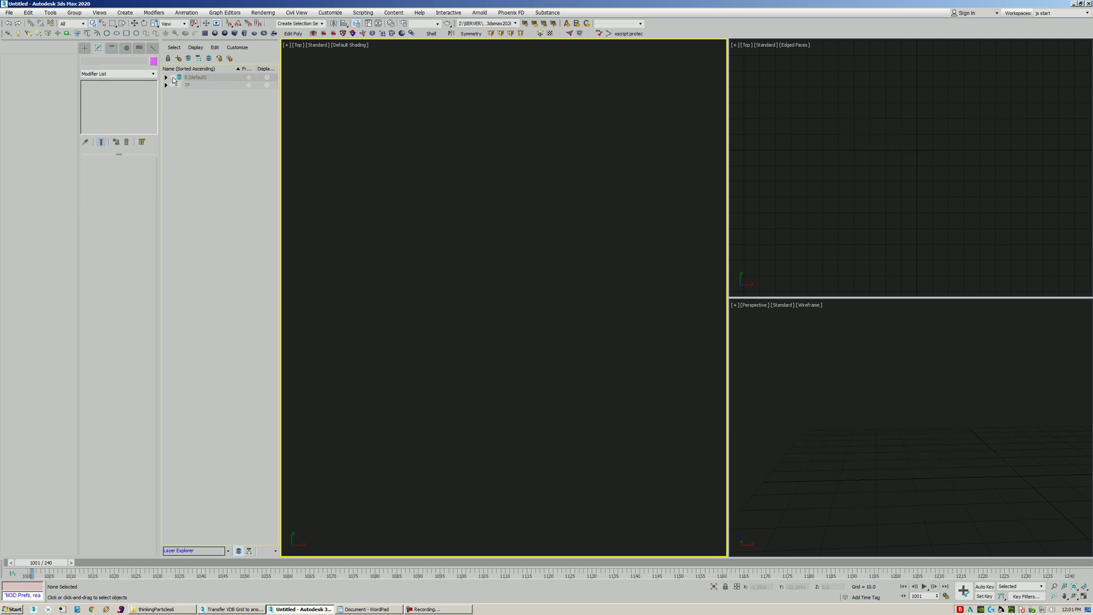
{"action": "left_click", "coordinate": [173, 84]}
{"action": "key", "text": "6"}
{"action": "left_click", "coordinate": [1018, 346]}
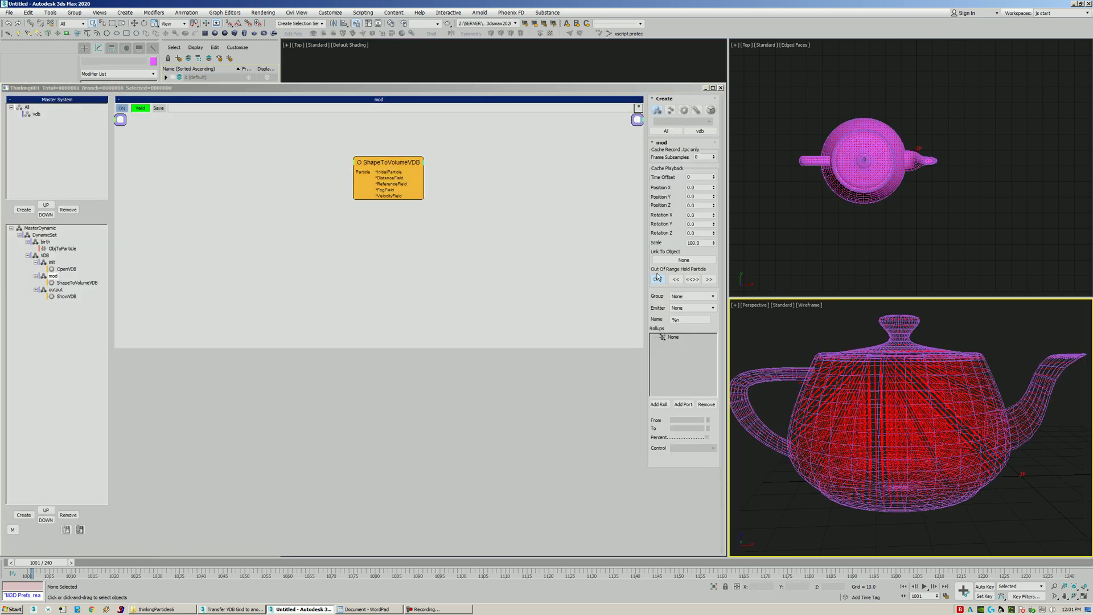
Set ShapeToVolumeVDB's View voxel size to 2.0
{"action": "left_click_drag", "start_coordinate": [474, 142], "coordinate": [351, 213]}
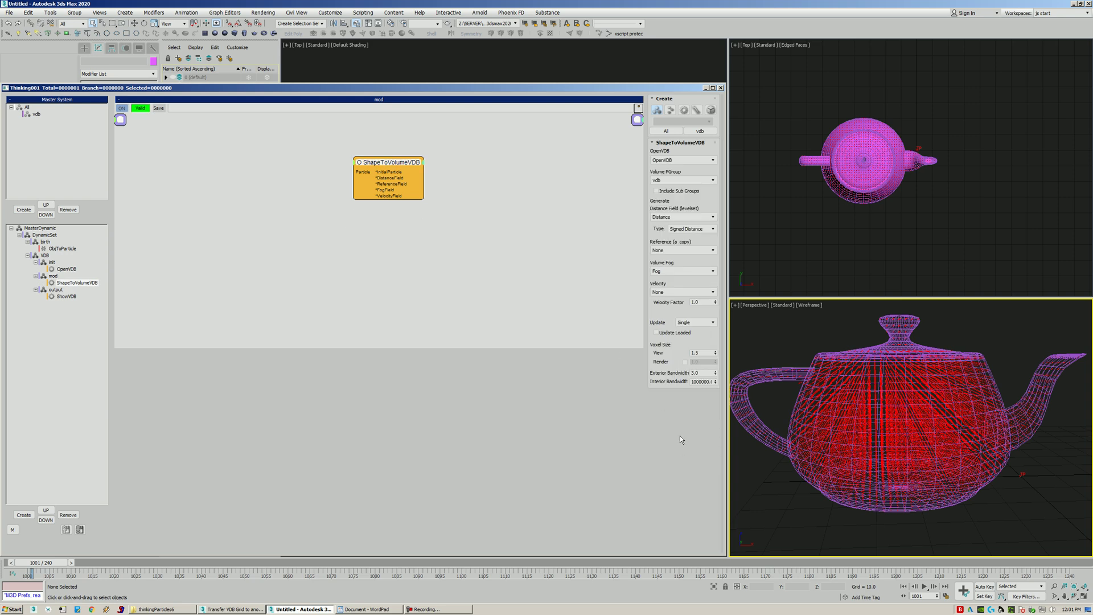
{"action": "double_click", "coordinate": [705, 353]}
{"action": "type", "text": "2"}
{"action": "key", "text": "Return"}
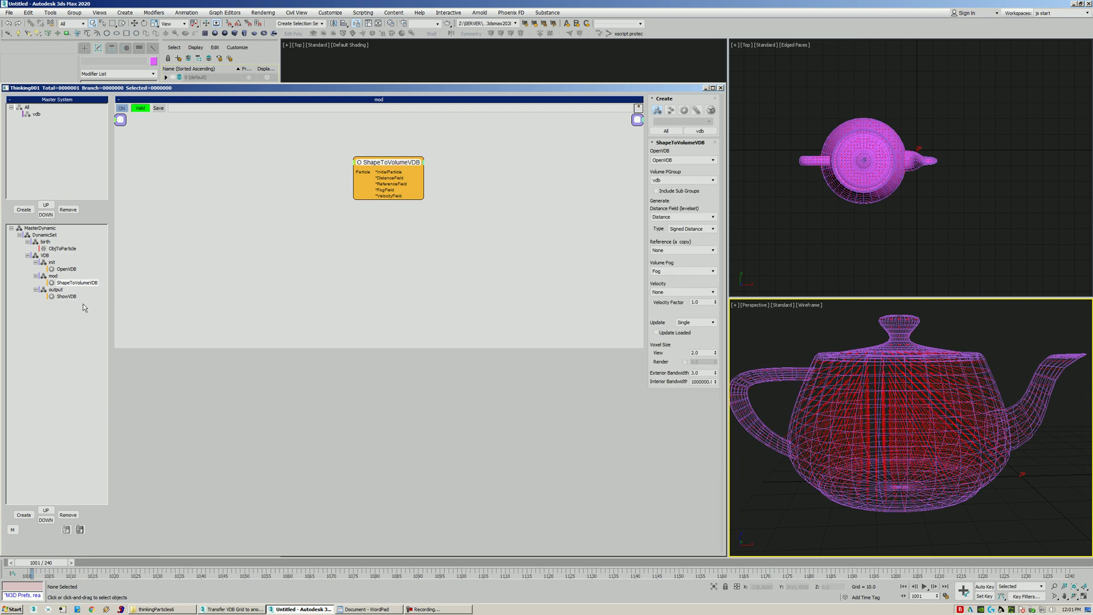
Make ShowVDB display Exterior voxels instead of Interior ones and set its display Type to Vector
{"action": "left_click", "coordinate": [66, 297]}
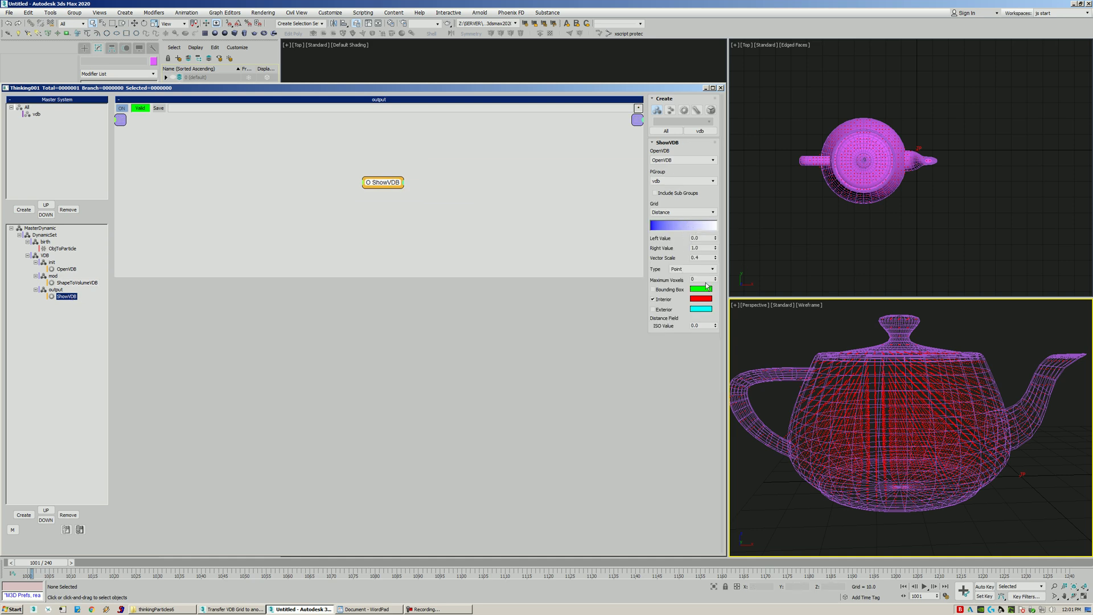
{"action": "left_click", "coordinate": [660, 299]}
{"action": "left_click", "coordinate": [660, 310]}
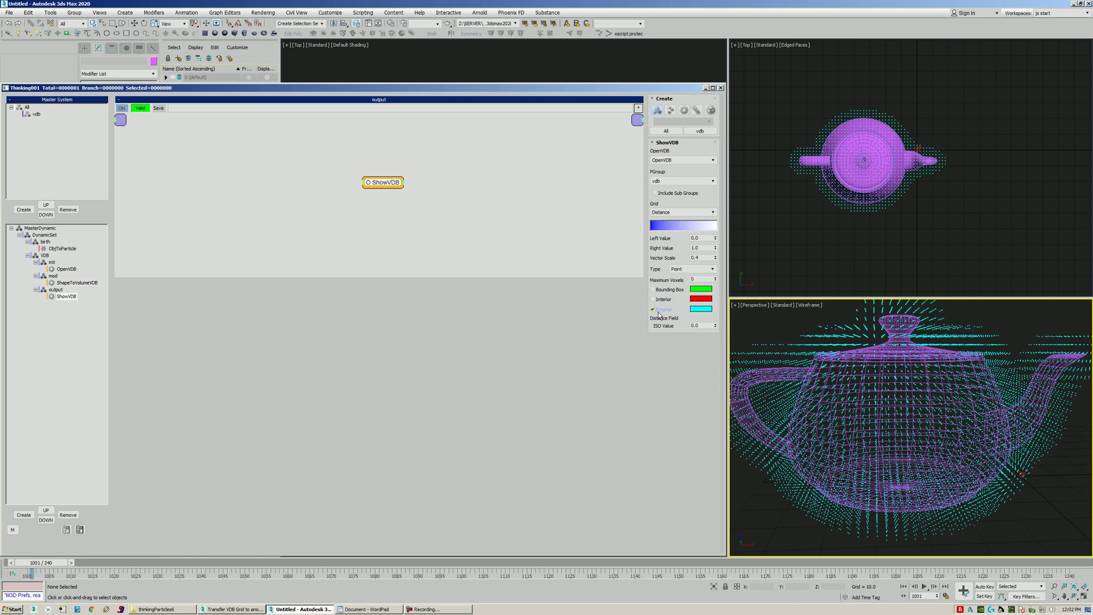
{"action": "scroll", "coordinate": [783, 345], "scroll_direction": "down", "scroll_amount": 3}
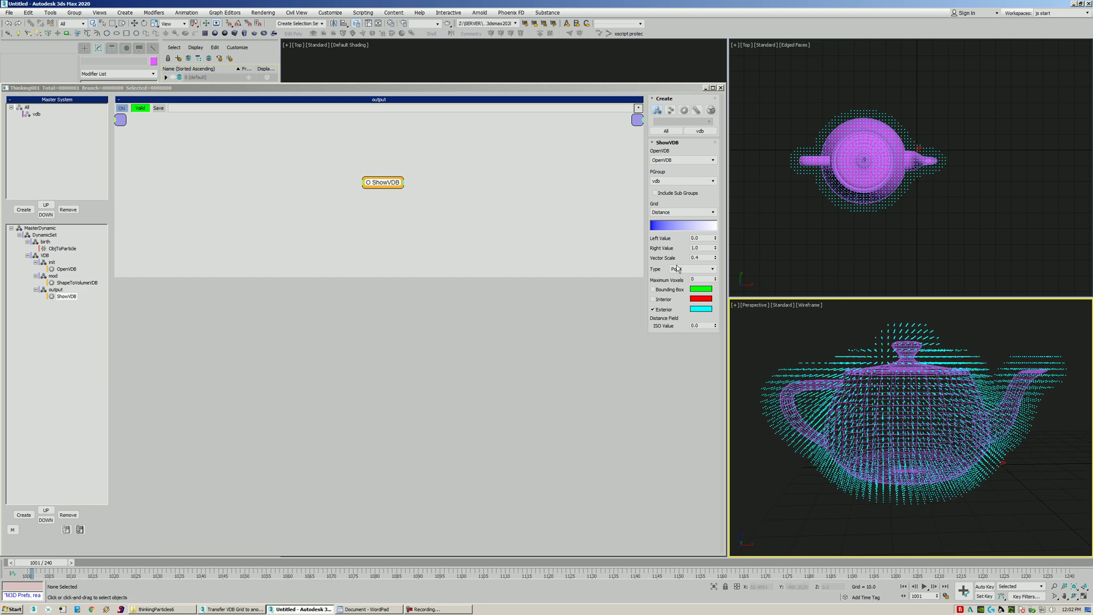
{"action": "left_click", "coordinate": [692, 269]}
{"action": "left_click", "coordinate": [681, 290]}
{"action": "middle_click_drag", "start_coordinate": [877, 402], "coordinate": [895, 393], "text": "alt"}
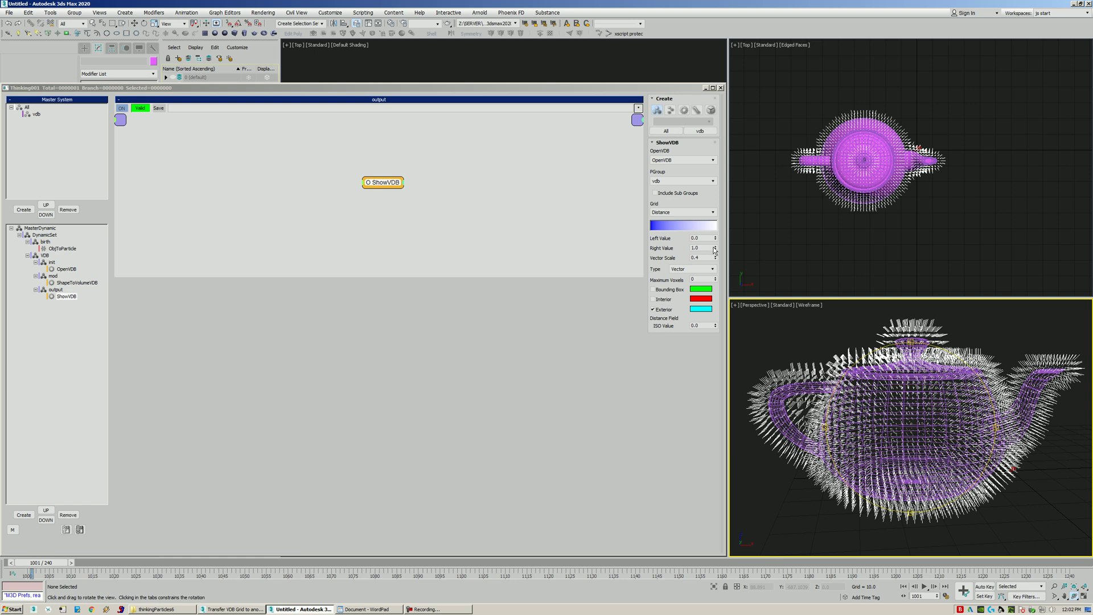
Raise ShowVDB's gradient Right Value to about 6.07
{"action": "left_click_drag", "start_coordinate": [716, 247], "coordinate": [717, 181]}
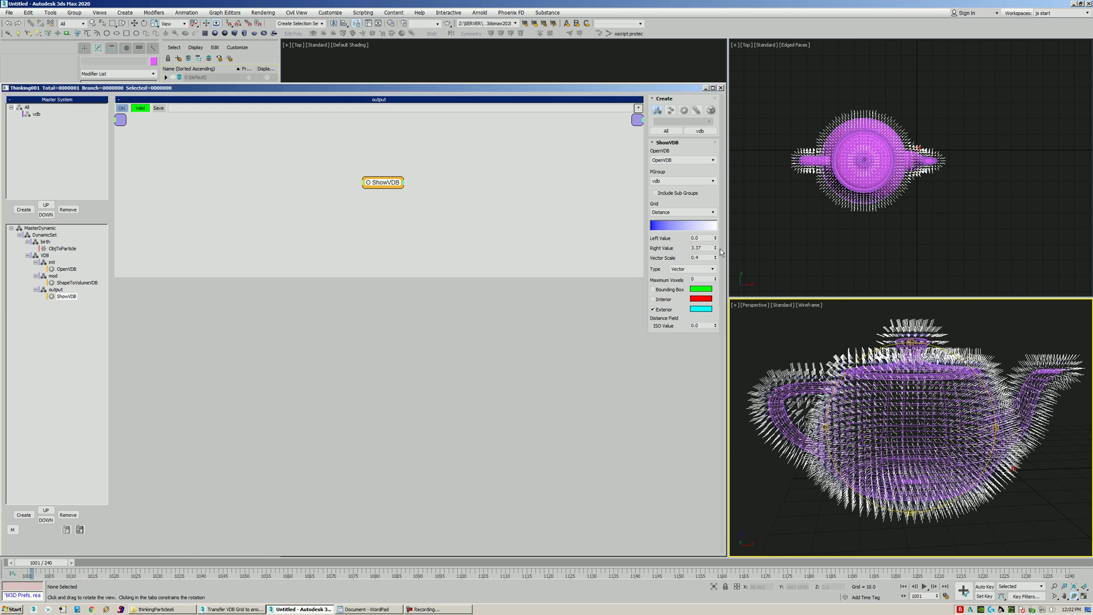
{"action": "left_click_drag", "start_coordinate": [716, 250], "coordinate": [712, 238]}
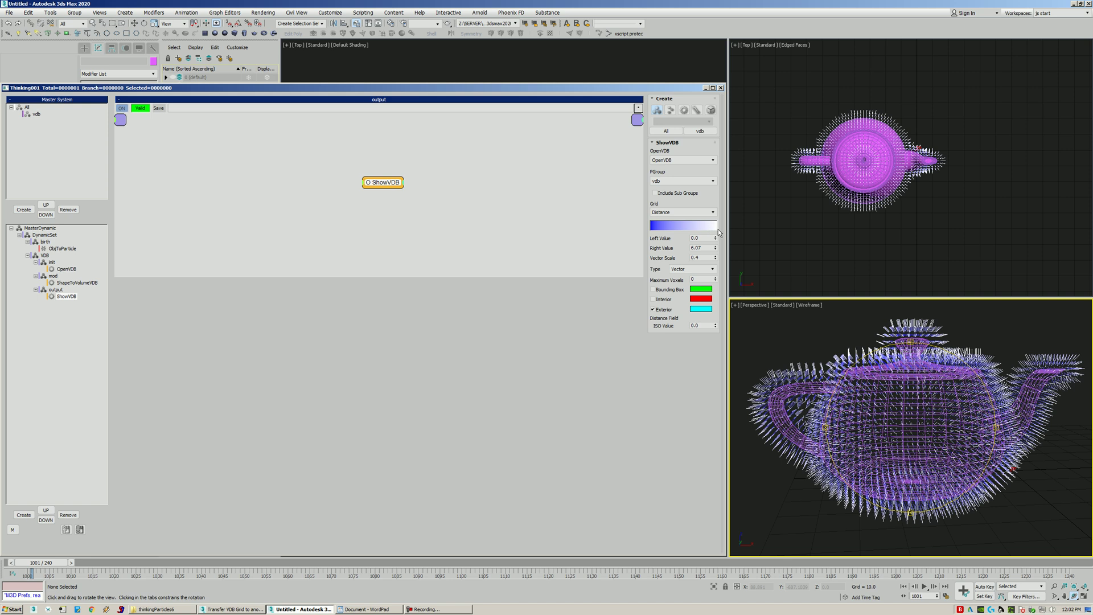
{"action": "double_click", "coordinate": [696, 248]}
{"action": "left_click_drag", "start_coordinate": [894, 410], "coordinate": [894, 412]}
{"action": "left_click", "coordinate": [548, 270]}
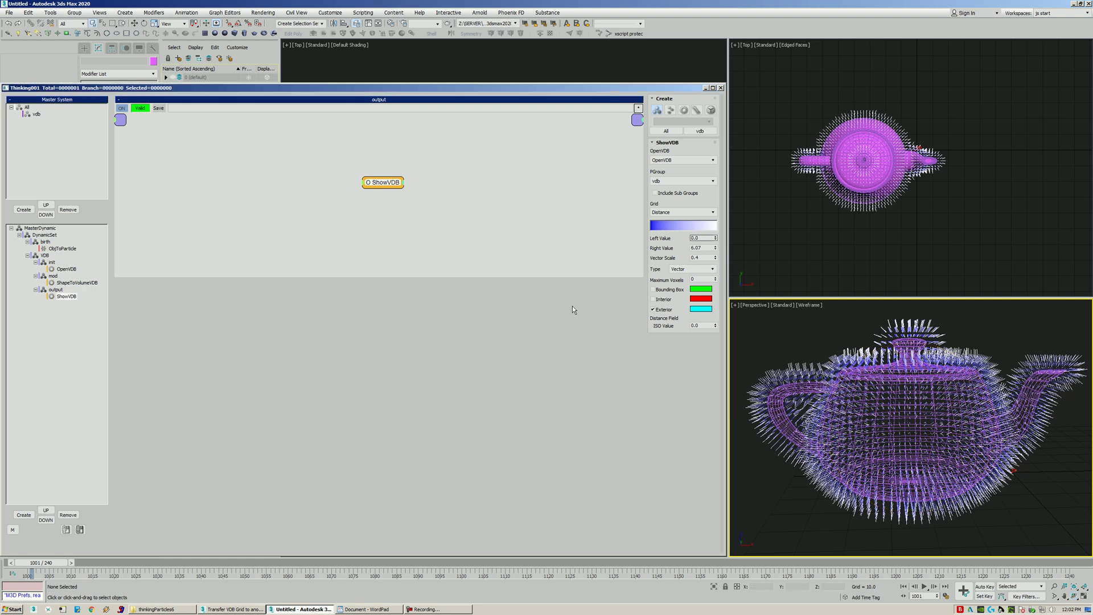
Disable the ShowVDB operator in the output dynamic set
{"action": "left_click", "coordinate": [58, 291]}
{"action": "left_click", "coordinate": [53, 293]}
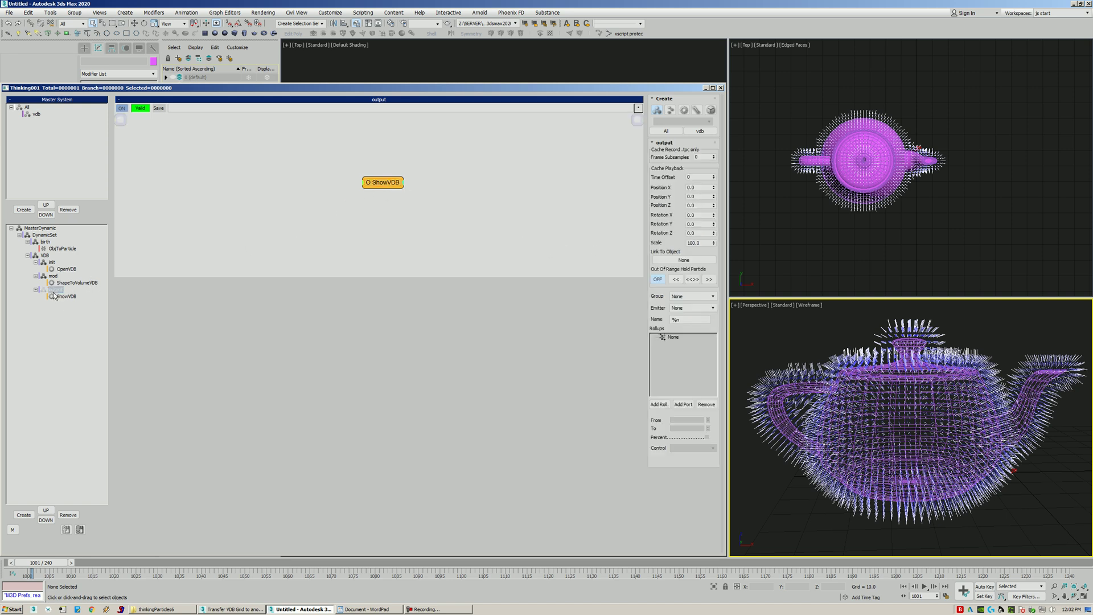
{"action": "right_click", "coordinate": [383, 183]}
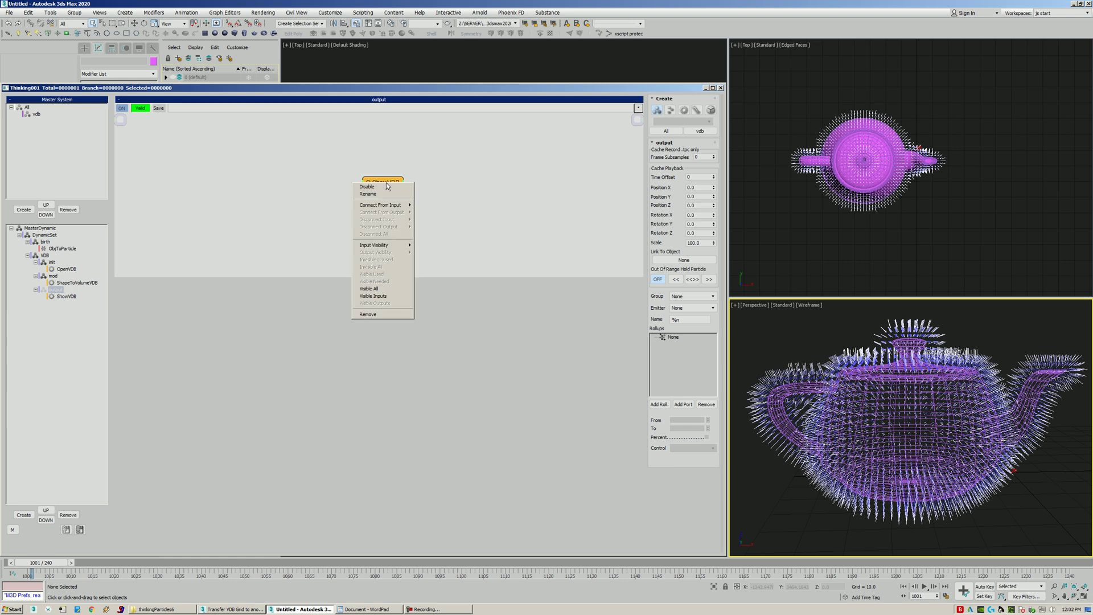
{"action": "left_click", "coordinate": [384, 188]}
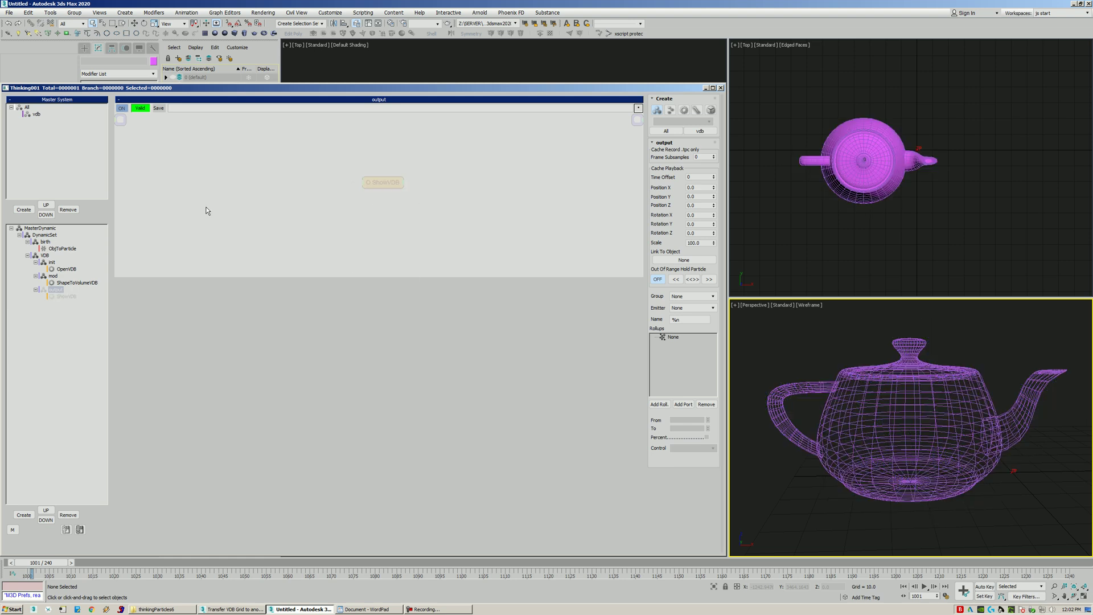
Open the ShapeToVolumeVDB operator in the mod dynamic set and shift its node slightly
{"action": "left_click", "coordinate": [79, 283]}
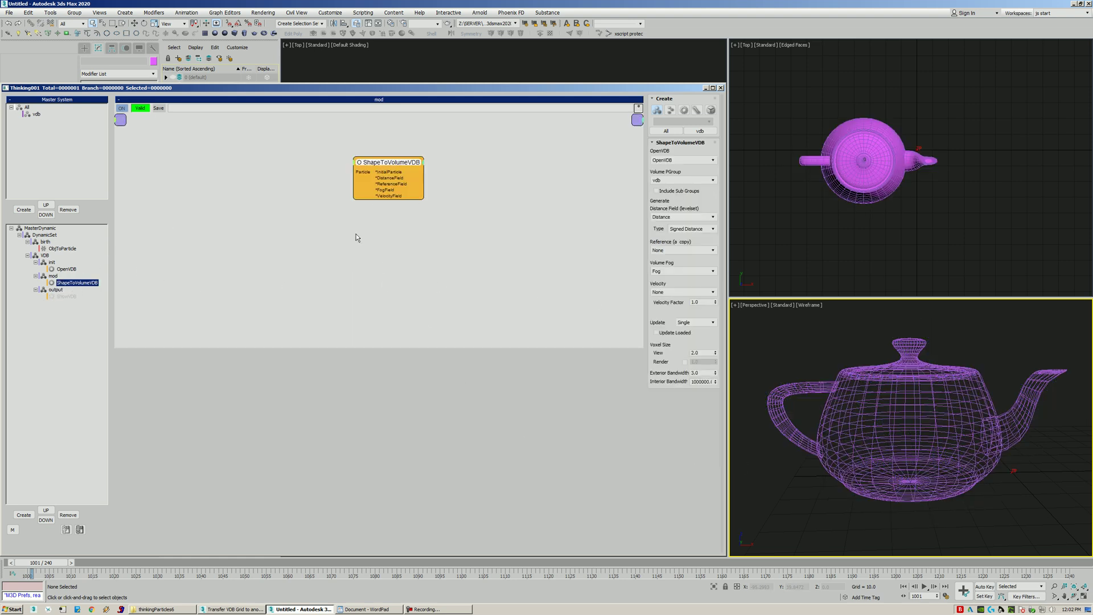
{"action": "left_click_drag", "start_coordinate": [390, 165], "coordinate": [387, 162]}
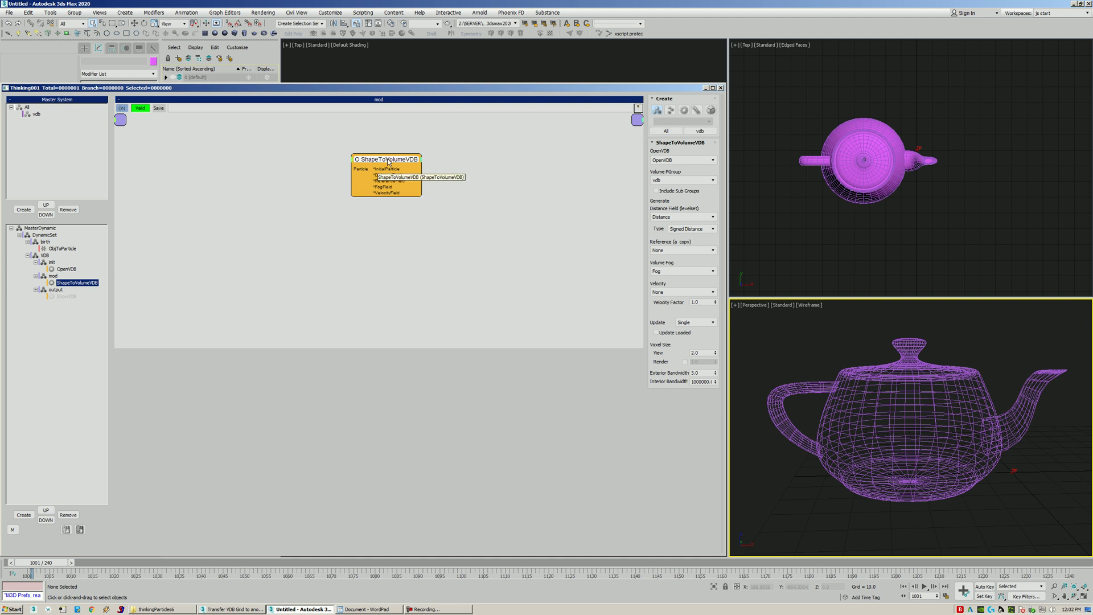
{"action": "left_click_drag", "start_coordinate": [379, 167], "coordinate": [375, 166]}
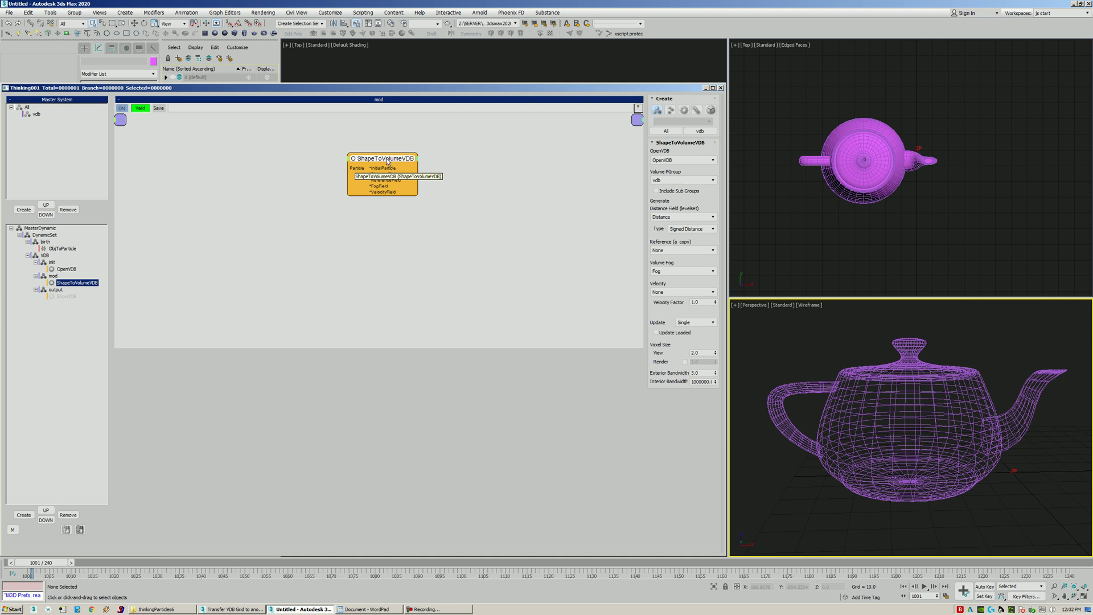
{"action": "left_click_drag", "start_coordinate": [387, 161], "coordinate": [395, 171]}
Add a VolumeToShapeVDB operator from the OpenVDB SDF category and place it below the ShapeToVolumeVDB node
{"action": "left_click", "coordinate": [683, 112]}
{"action": "left_click", "coordinate": [682, 121]}
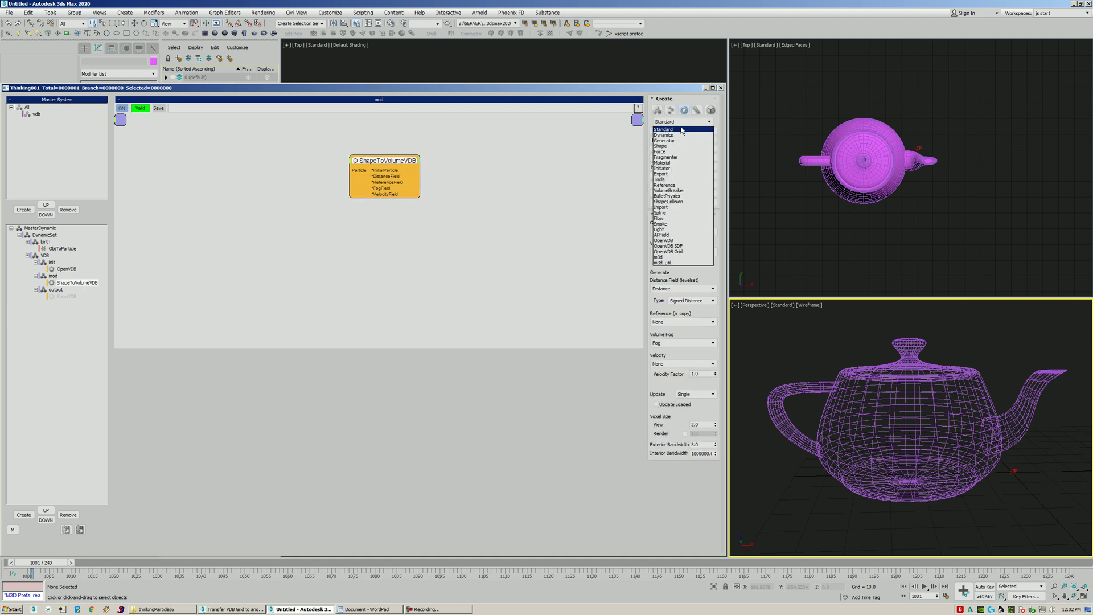
{"action": "left_click", "coordinate": [683, 247]}
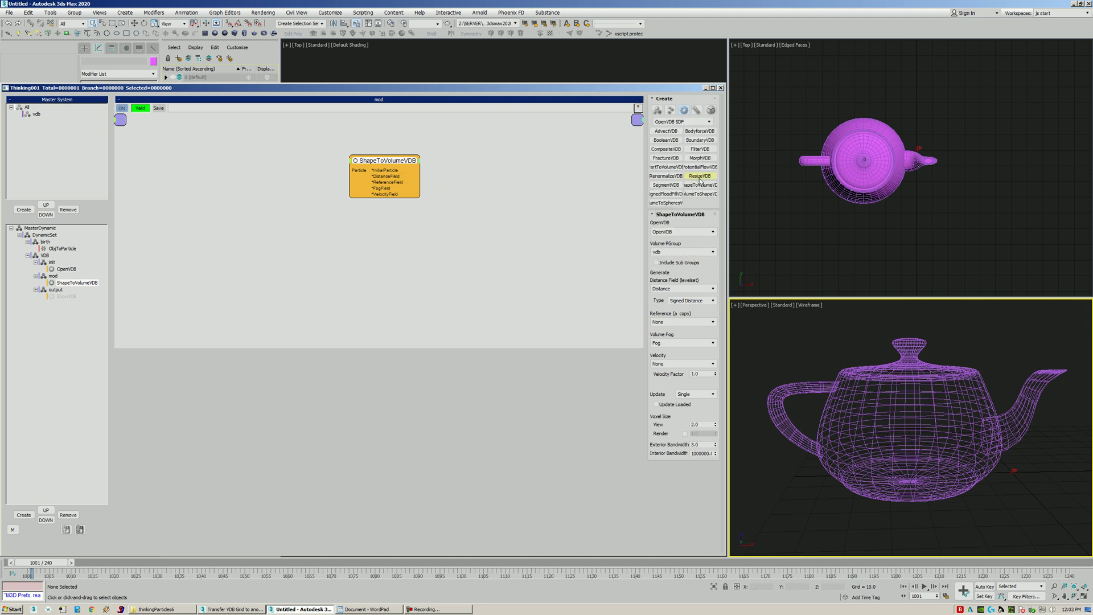
{"action": "left_click", "coordinate": [683, 121]}
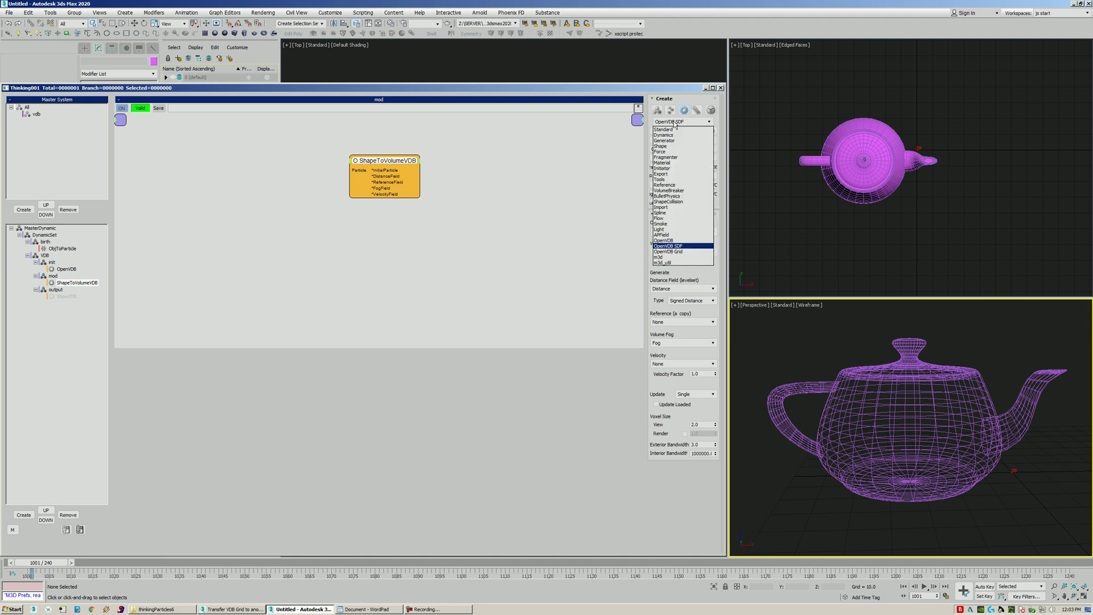
{"action": "left_click", "coordinate": [677, 246]}
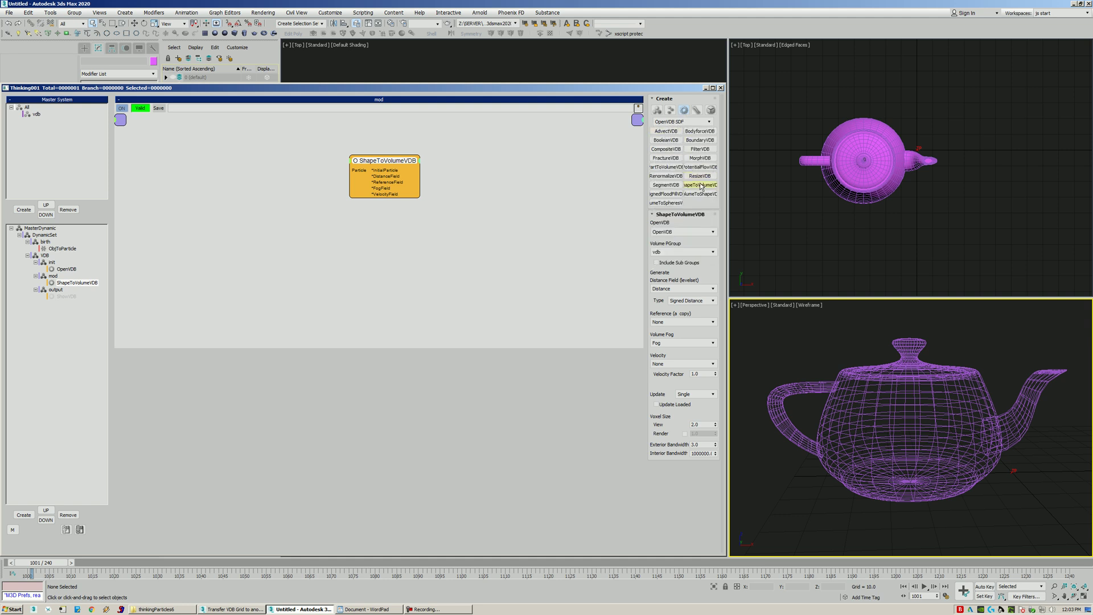
{"action": "left_click", "coordinate": [361, 234]}
{"action": "left_click_drag", "start_coordinate": [398, 233], "coordinate": [384, 243]}
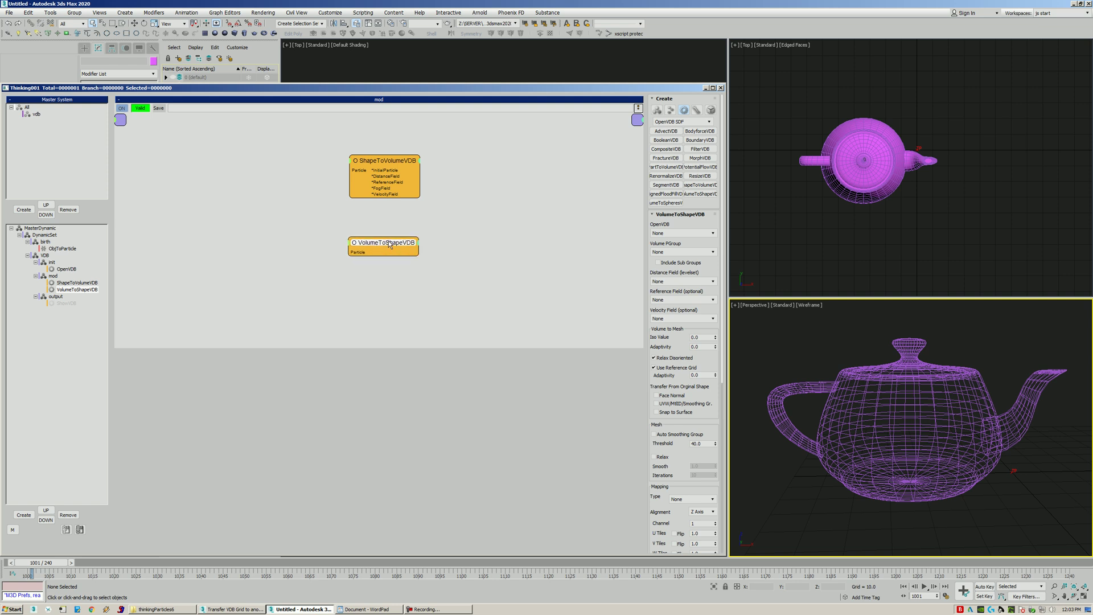
{"action": "left_click_drag", "start_coordinate": [389, 244], "coordinate": [389, 241]}
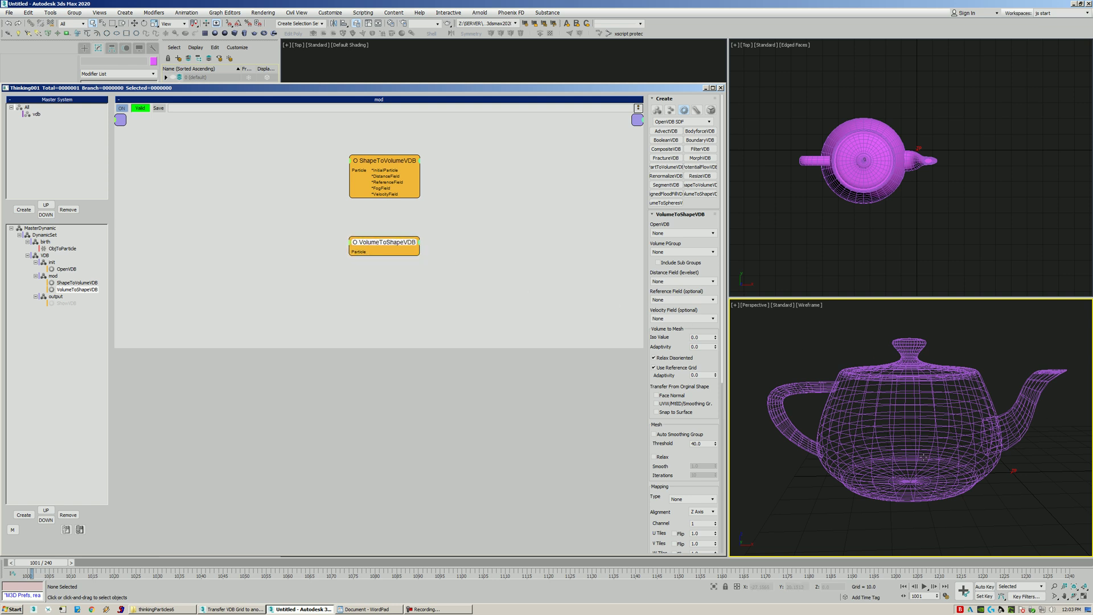
{"action": "left_click_drag", "start_coordinate": [395, 255], "coordinate": [395, 252]}
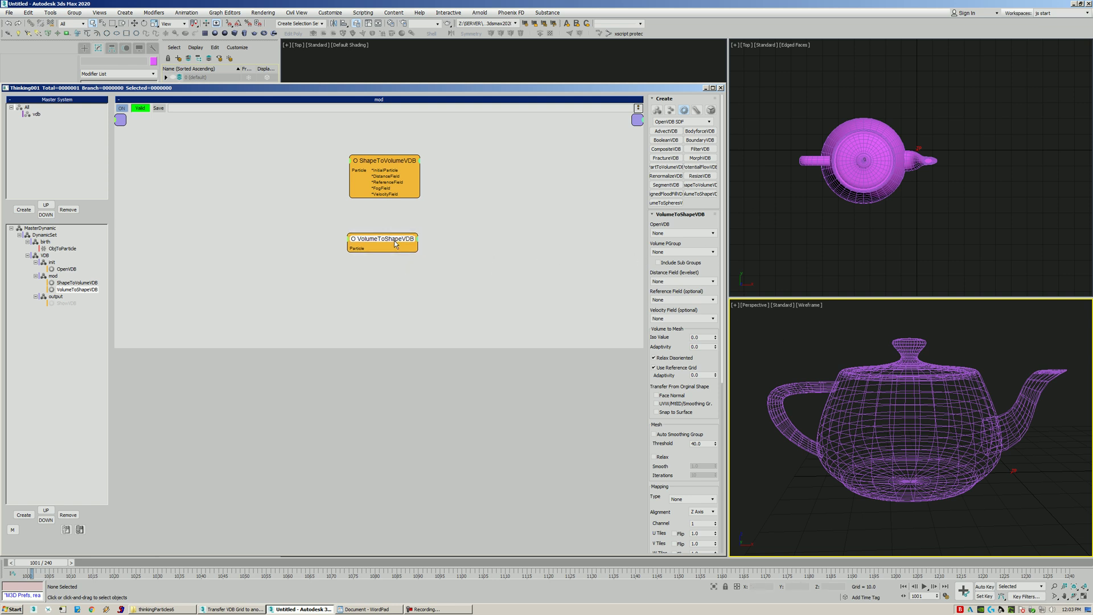
Configure VolumeToShapeVDB with the OpenVDB node, the vdb Volume PGroup, and Distance as its Distance Field
{"action": "left_click", "coordinate": [683, 234]}
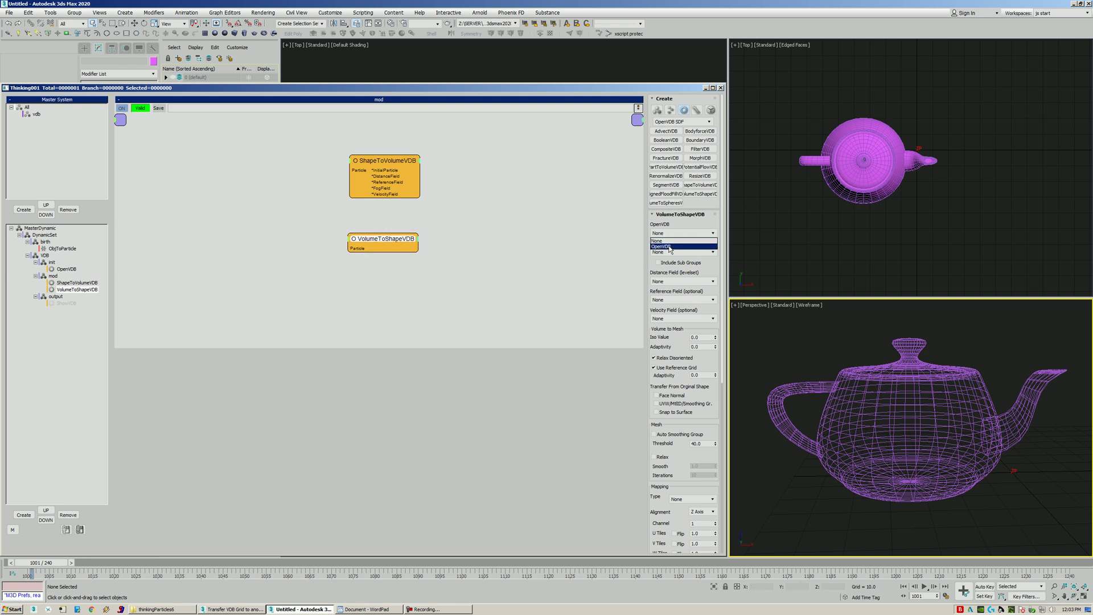
{"action": "left_click", "coordinate": [671, 247]}
{"action": "left_click", "coordinate": [681, 252]}
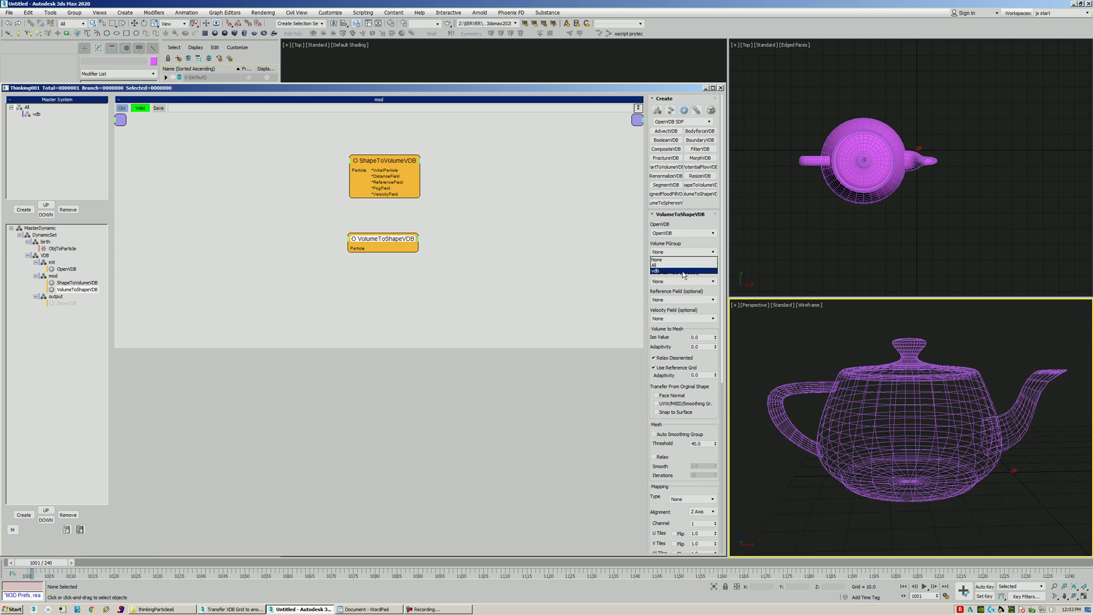
{"action": "left_click", "coordinate": [671, 271]}
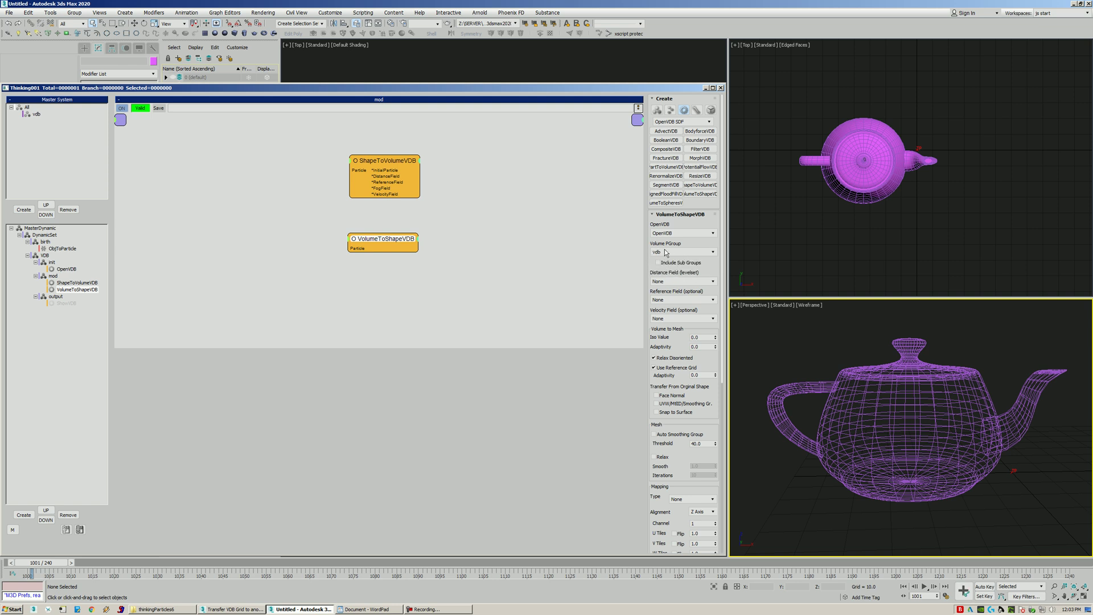
{"action": "left_click", "coordinate": [656, 282]}
{"action": "left_click", "coordinate": [666, 295]}
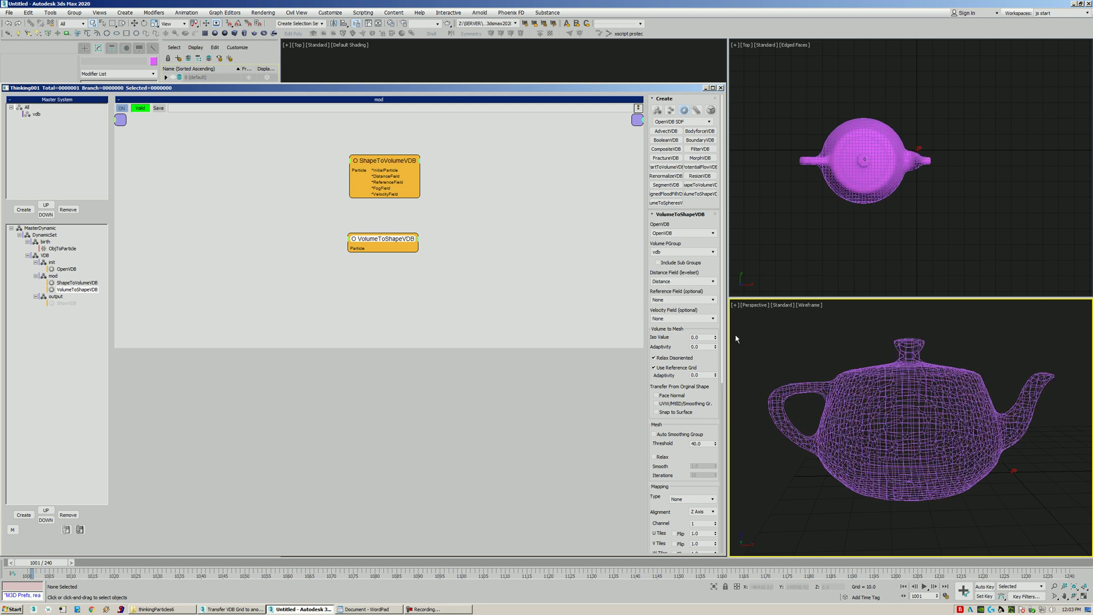
Switch the perspective view to default shading with edged faces and inspect the teapot mesh generated from the volume
{"action": "scroll", "coordinate": [922, 403], "scroll_direction": "down", "scroll_amount": 2}
{"action": "key", "text": "F3"}
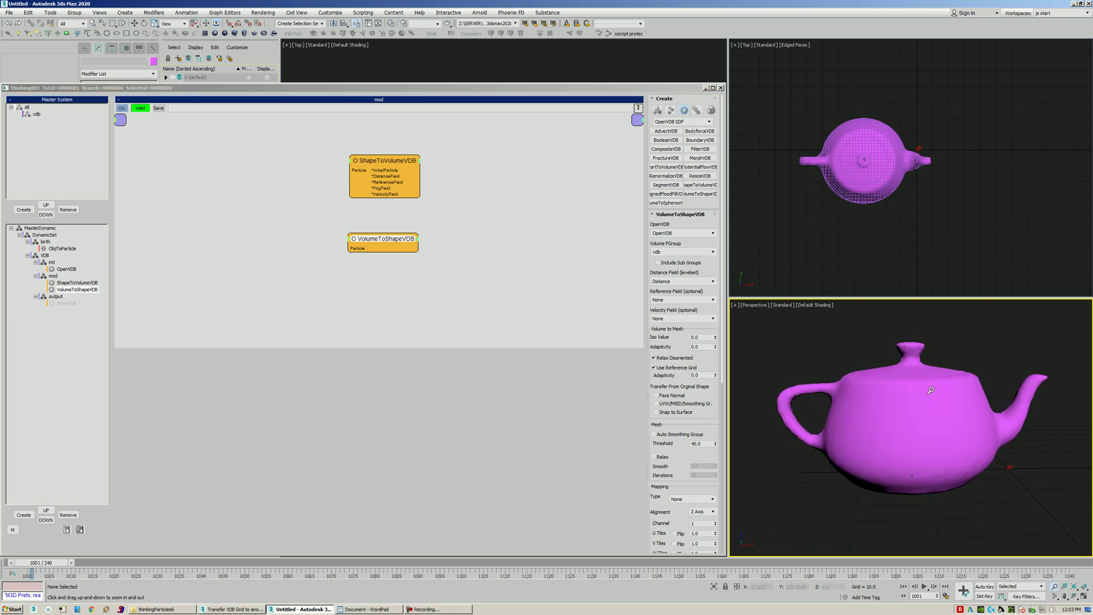
{"action": "key", "text": "F4"}
{"action": "key", "text": "ctrl+r"}
{"action": "mouse_move", "coordinate": [892, 403]}
{"action": "left_mouse_down"}
{"action": "mouse_move", "coordinate": [905, 411]}
{"action": "mouse_move", "coordinate": [886, 397]}
{"action": "mouse_move", "coordinate": [918, 430]}
{"action": "mouse_move", "coordinate": [883, 392]}
{"action": "left_mouse_up"}
{"action": "right_click", "coordinate": [869, 399]}
Reduce ShapeToVolumeVDB's View voxel size to about 0.54 for a finer teapot mesh
{"action": "left_click", "coordinate": [401, 161]}
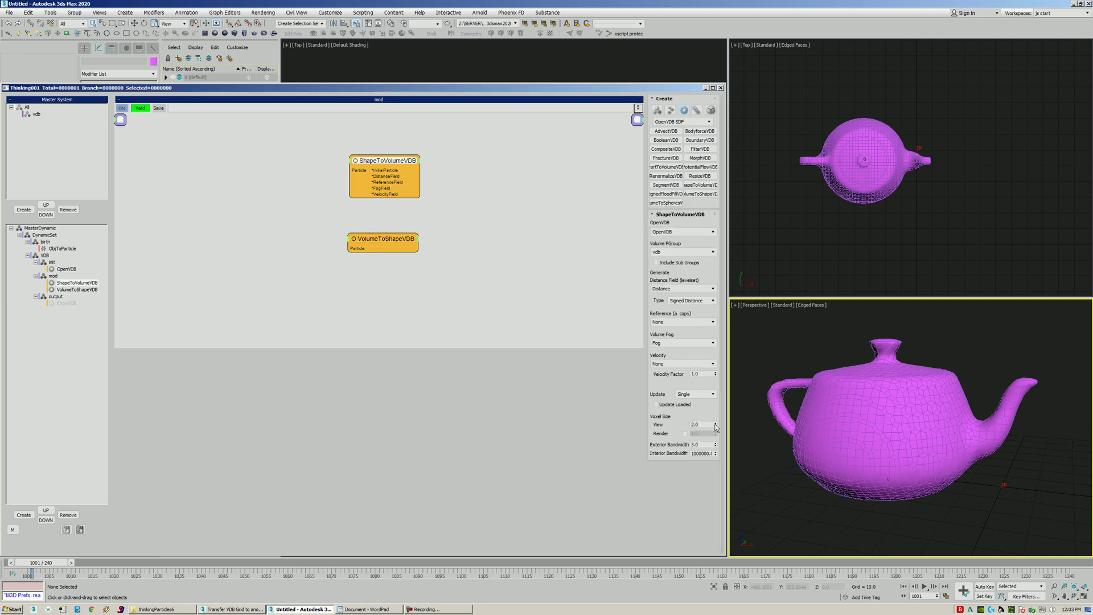
{"action": "left_click_drag", "start_coordinate": [715, 425], "coordinate": [729, 476]}
{"action": "left_click", "coordinate": [696, 425]}
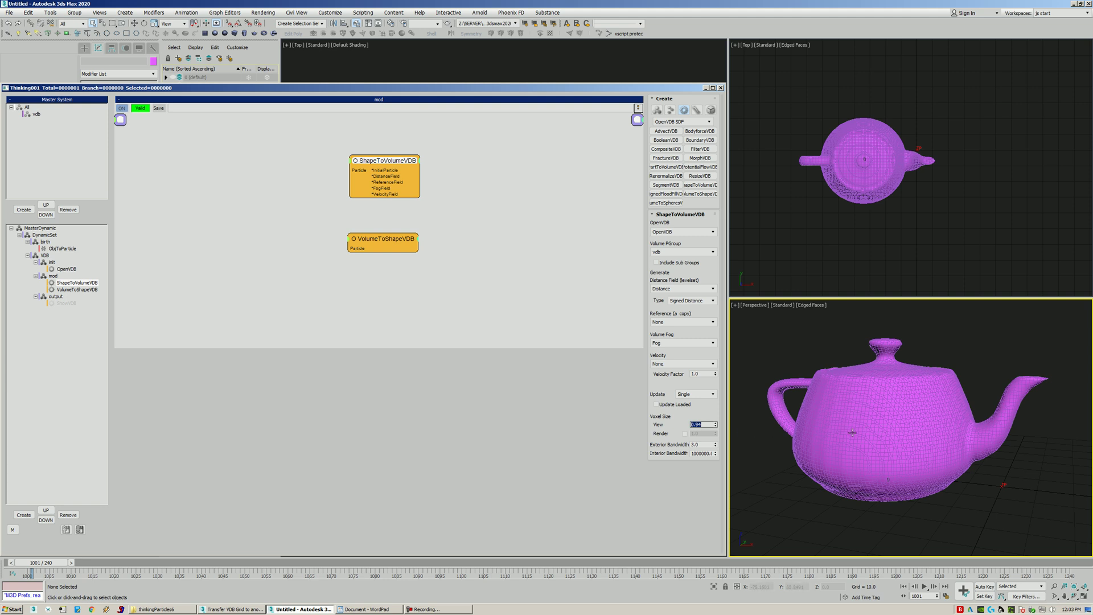
Select the VolumeToShapeVDB node and set its Volume to Mesh Adaptivity to 0.04
{"action": "left_click", "coordinate": [896, 378]}
{"action": "middle_click_drag", "start_coordinate": [898, 395], "coordinate": [889, 410], "text": "alt"}
{"action": "left_click", "coordinate": [384, 245]}
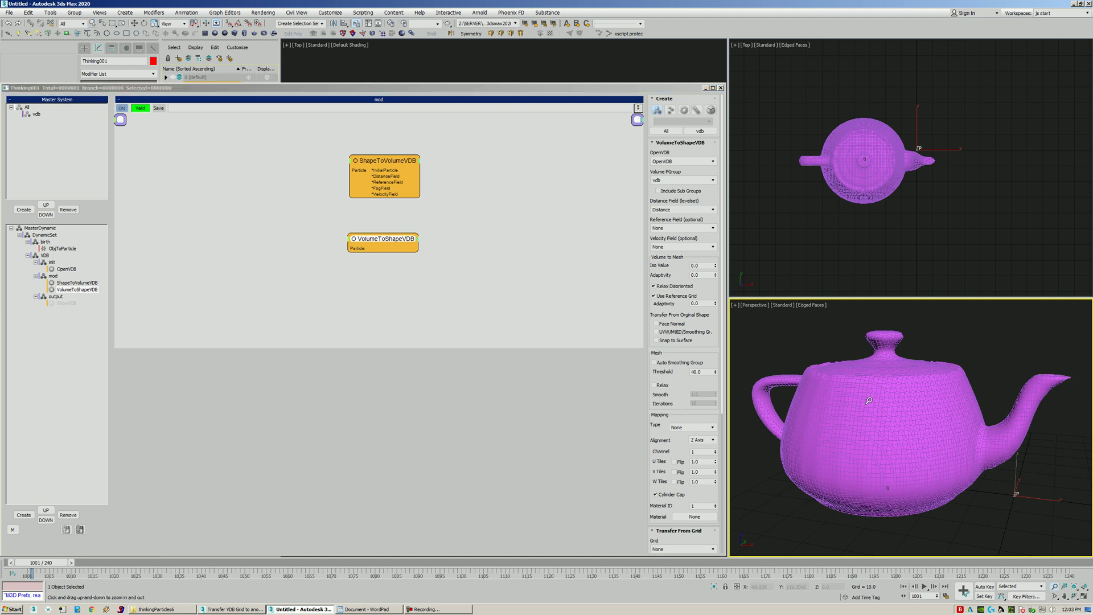
{"action": "scroll", "coordinate": [773, 363], "scroll_direction": "down", "scroll_amount": 1}
{"action": "left_click_drag", "start_coordinate": [392, 245], "coordinate": [388, 240]}
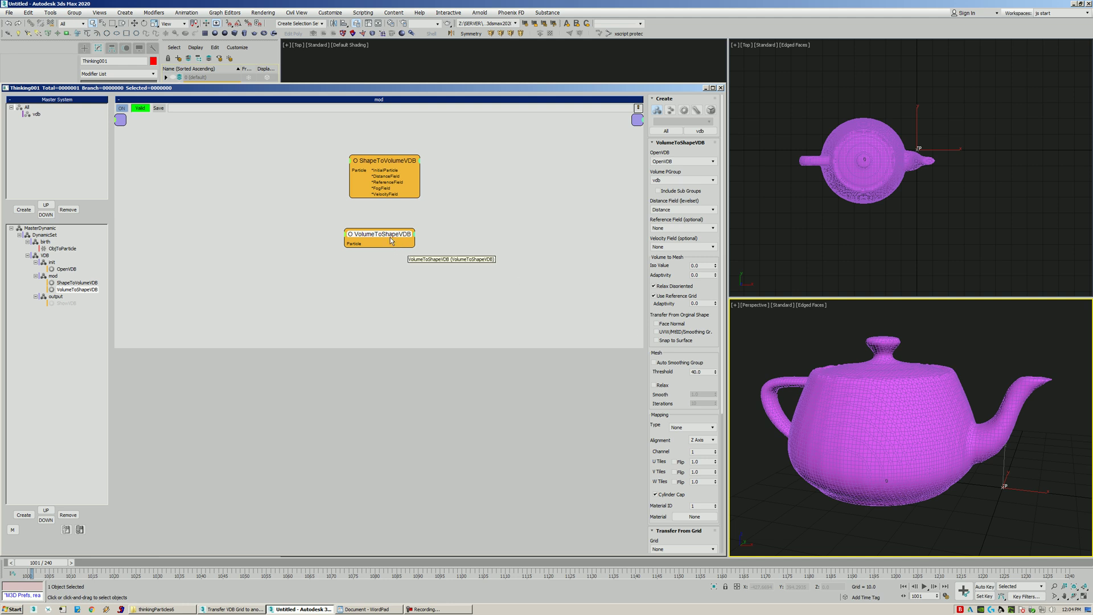
{"action": "left_click_drag", "start_coordinate": [388, 235], "coordinate": [393, 238]}
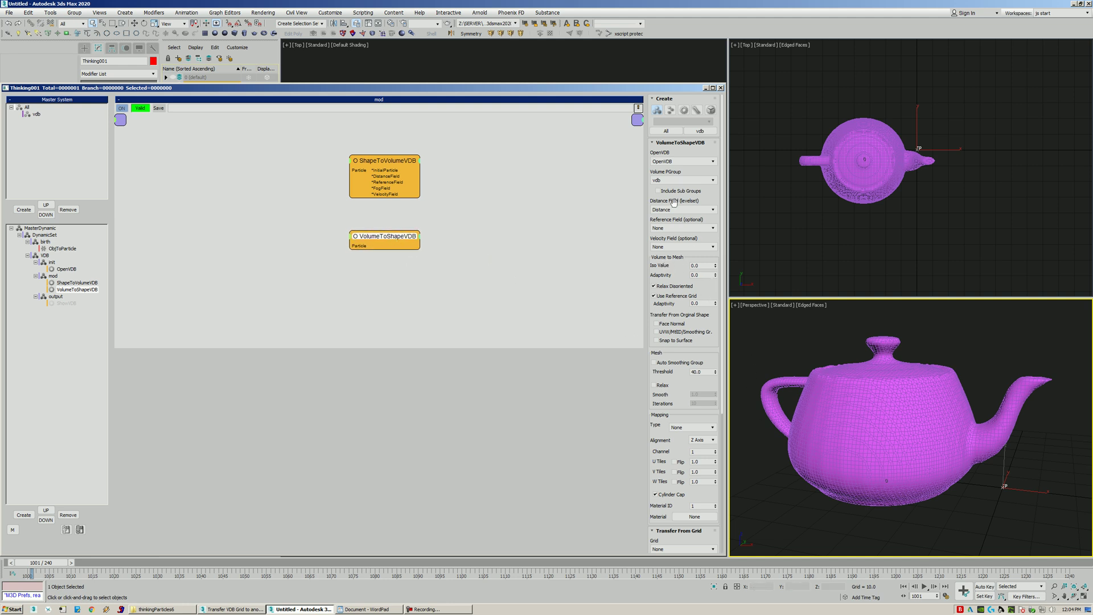
{"action": "scroll", "coordinate": [712, 342], "scroll_direction": "down", "scroll_amount": 3}
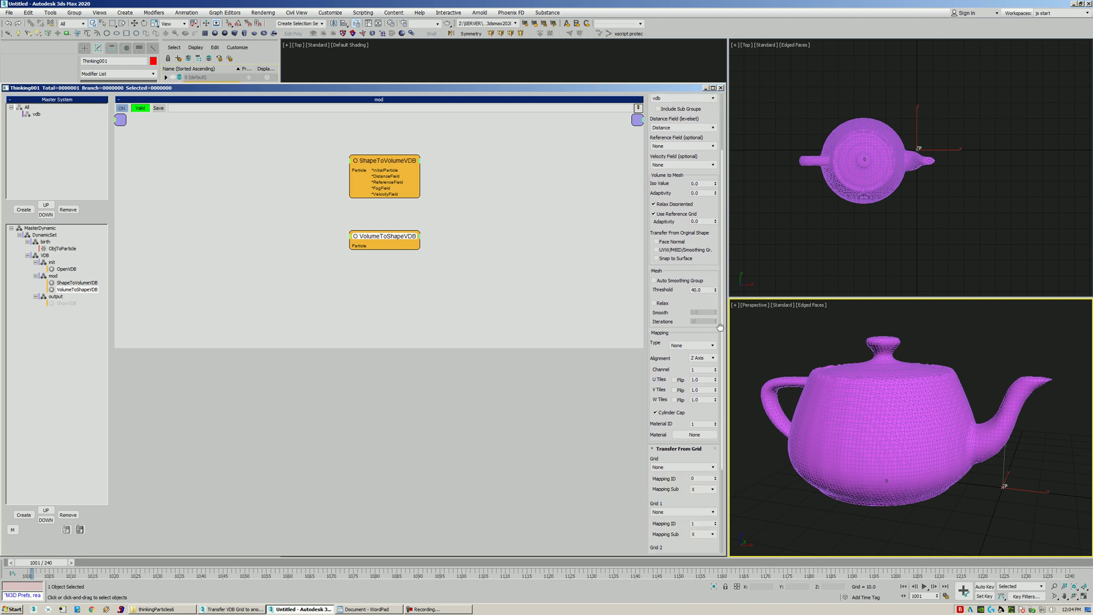
{"action": "scroll", "coordinate": [720, 328], "scroll_direction": "up", "scroll_amount": 3}
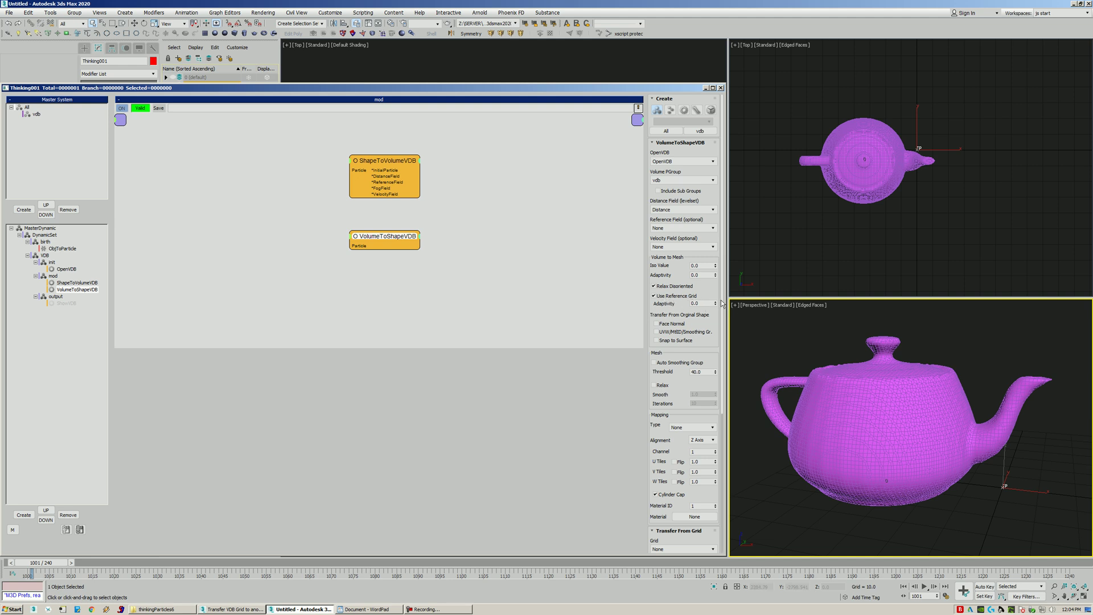
{"action": "left_click_drag", "start_coordinate": [665, 257], "coordinate": [721, 272]}
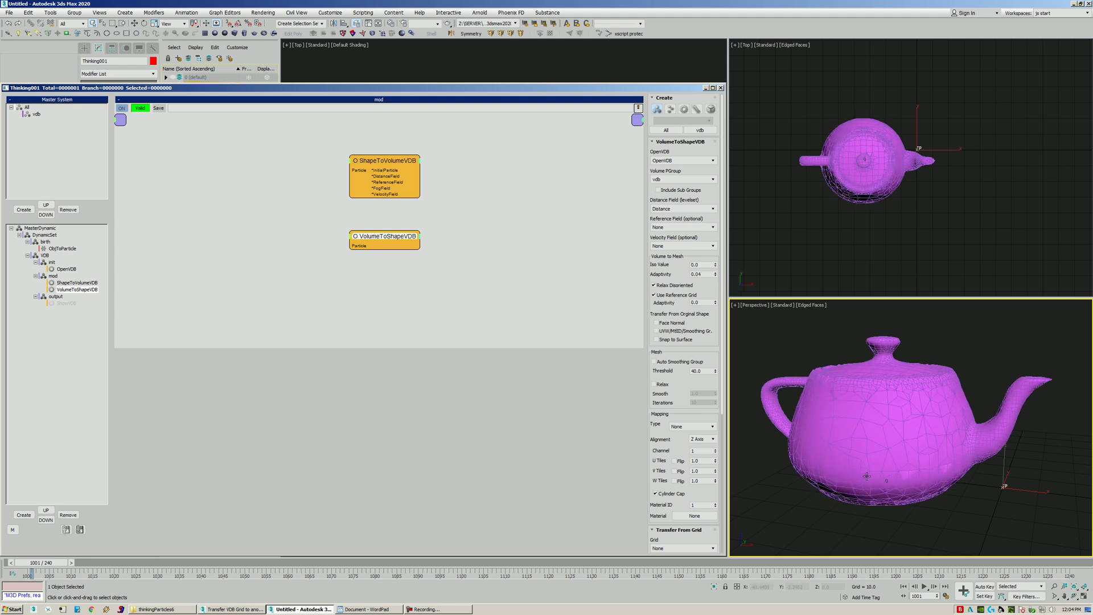
Enable Auto Smoothing Group and Relax for the VolumeToShapeVDB mesh, with Smooth at 0.75 and Iterations at 5
{"action": "left_click", "coordinate": [654, 362]}
{"action": "left_click", "coordinate": [660, 386]}
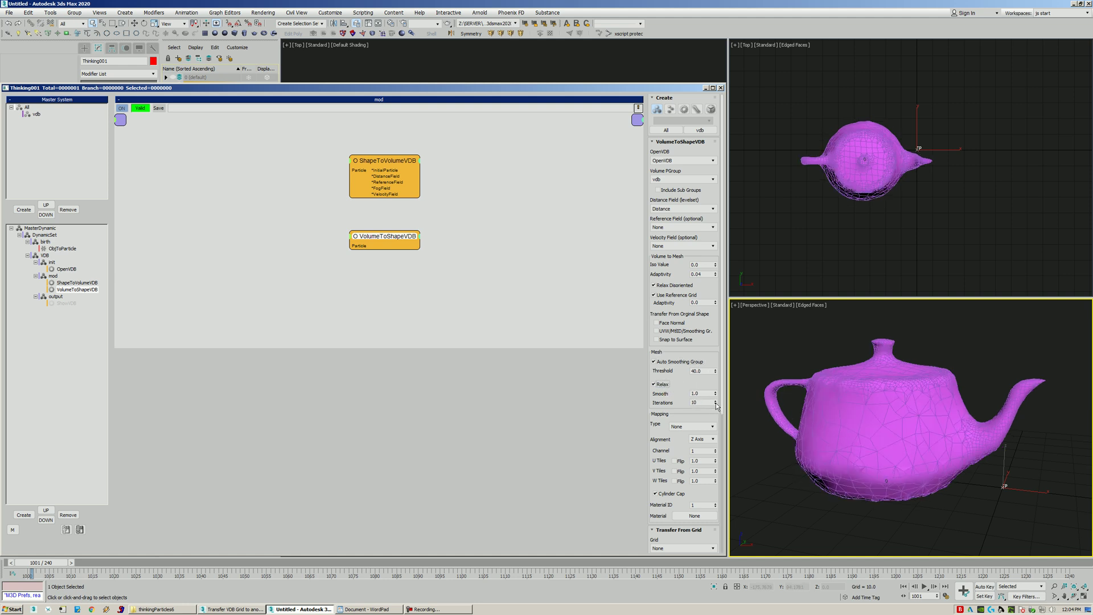
{"action": "left_click_drag", "start_coordinate": [716, 404], "coordinate": [707, 440]}
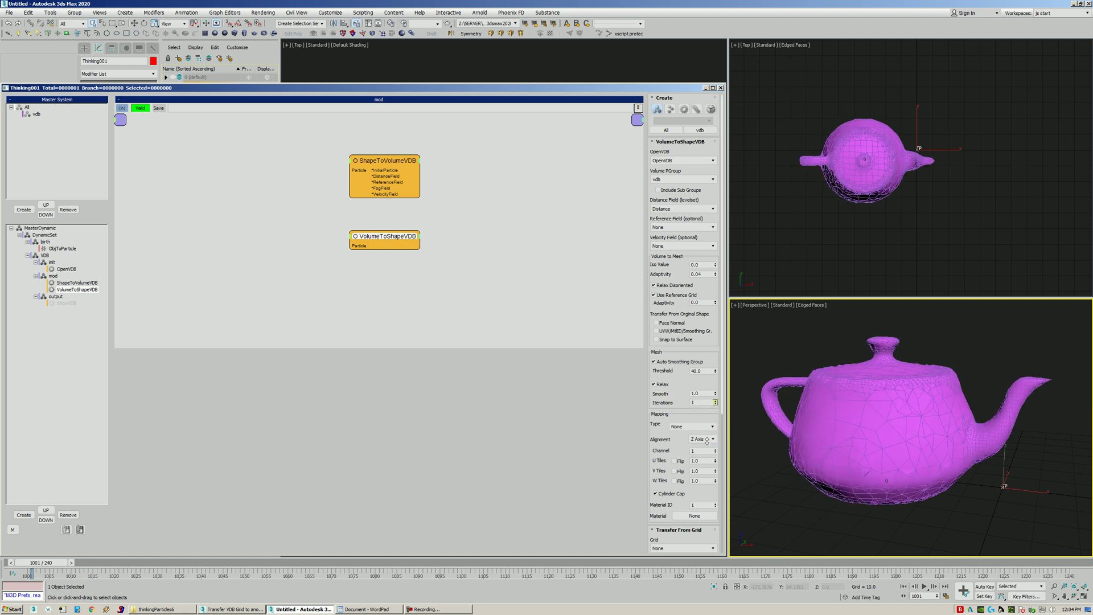
{"action": "left_click", "coordinate": [716, 400]}
{"action": "mouse_move", "coordinate": [716, 393]}
{"action": "left_mouse_down"}
{"action": "mouse_move", "coordinate": [717, 442]}
{"action": "mouse_move", "coordinate": [724, 383]}
{"action": "mouse_move", "coordinate": [721, 458]}
{"action": "mouse_move", "coordinate": [720, 408]}
{"action": "left_mouse_up"}
{"action": "left_click", "coordinate": [715, 402]}
{"action": "left_click", "coordinate": [715, 402]}
{"action": "left_click", "coordinate": [716, 401]}
Enable Face Normal transfer from the original shape in VolumeToShapeVDB and inspect the teapot's lid and rim up close
{"action": "scroll", "coordinate": [655, 437], "scroll_direction": "down", "scroll_amount": 3}
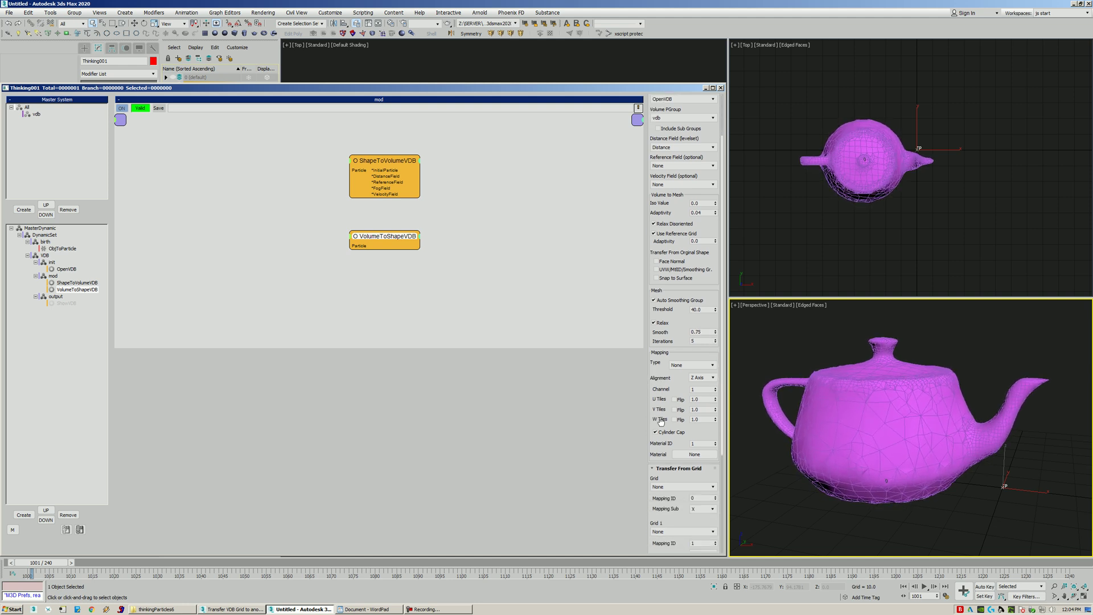
{"action": "scroll", "coordinate": [657, 356], "scroll_direction": "up", "scroll_amount": 2}
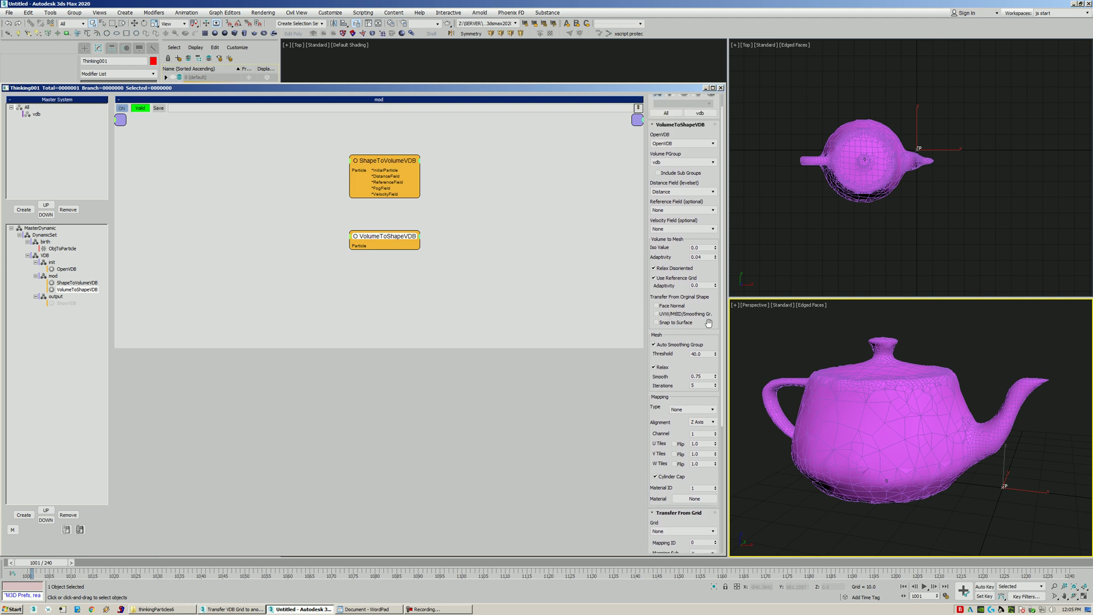
{"action": "left_click", "coordinate": [664, 308]}
{"action": "middle_click_drag", "start_coordinate": [878, 407], "coordinate": [836, 449], "text": "alt"}
{"action": "key", "text": "alt+z"}
{"action": "left_click_drag", "start_coordinate": [869, 448], "coordinate": [865, 404]}
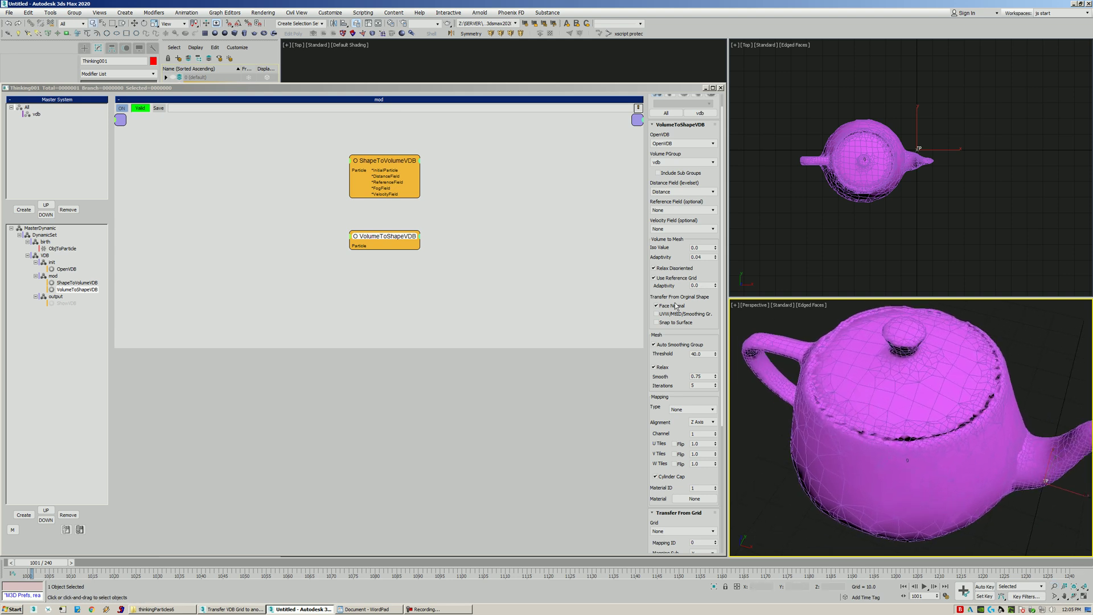
Enable Snap to Surface for VolumeToShapeVDB and inspect the resulting teapot mesh up close and as a whole
{"action": "left_click", "coordinate": [665, 325]}
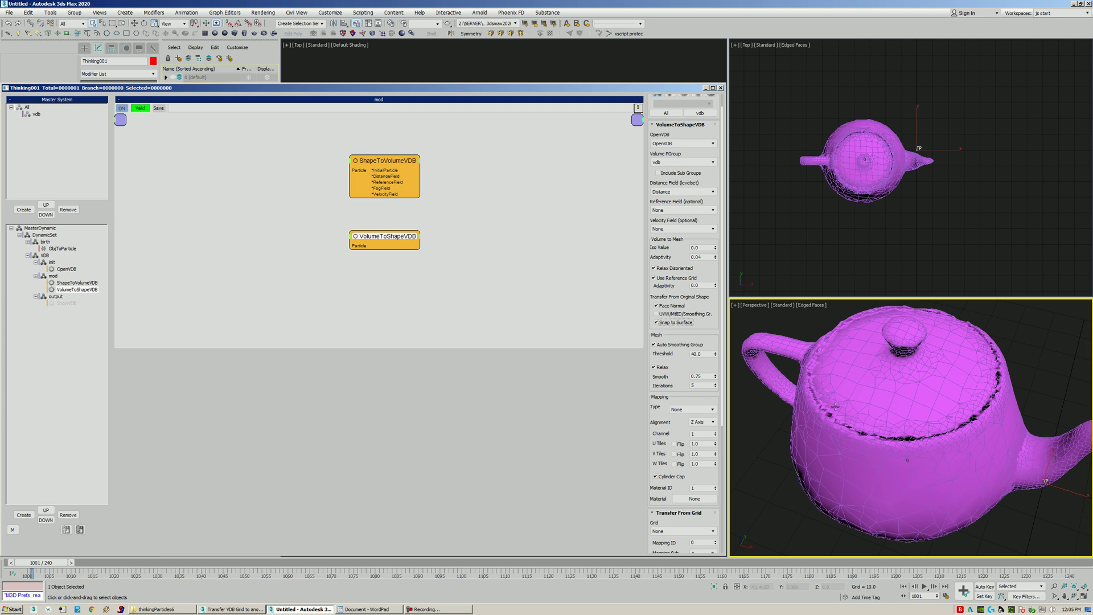
{"action": "middle_click_drag", "start_coordinate": [842, 427], "coordinate": [804, 352], "text": "ctrl+alt"}
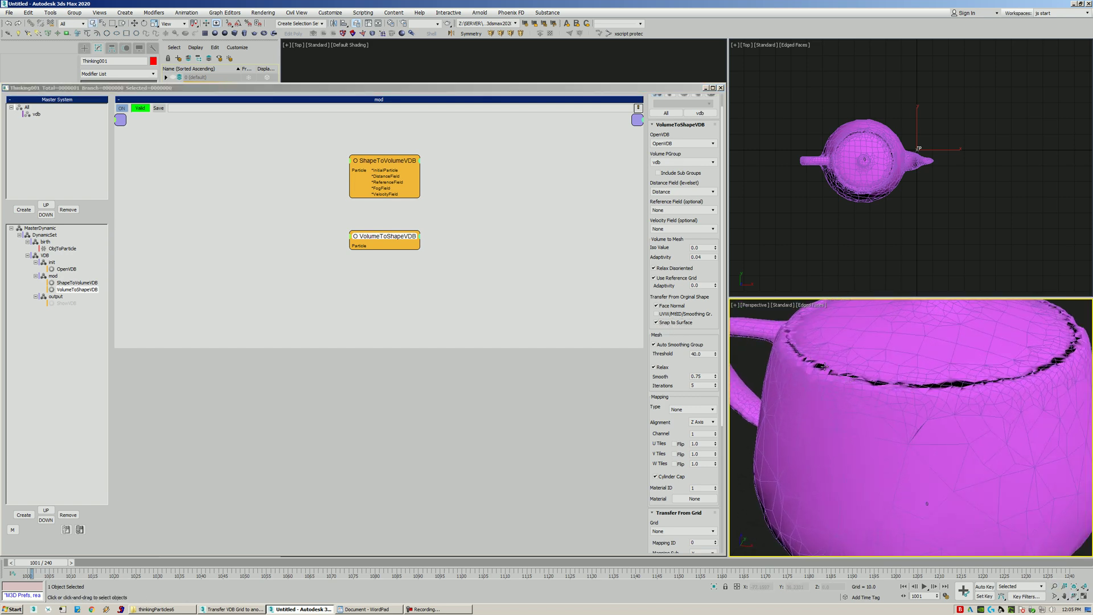
{"action": "middle_click_drag", "start_coordinate": [853, 416], "coordinate": [845, 459], "text": "ctrl+alt"}
{"action": "middle_click_drag", "start_coordinate": [845, 459], "coordinate": [905, 393], "text": "alt"}
{"action": "middle_click_drag", "start_coordinate": [905, 353], "coordinate": [887, 394], "text": "ctrl+alt"}
{"action": "left_click", "coordinate": [853, 354]}
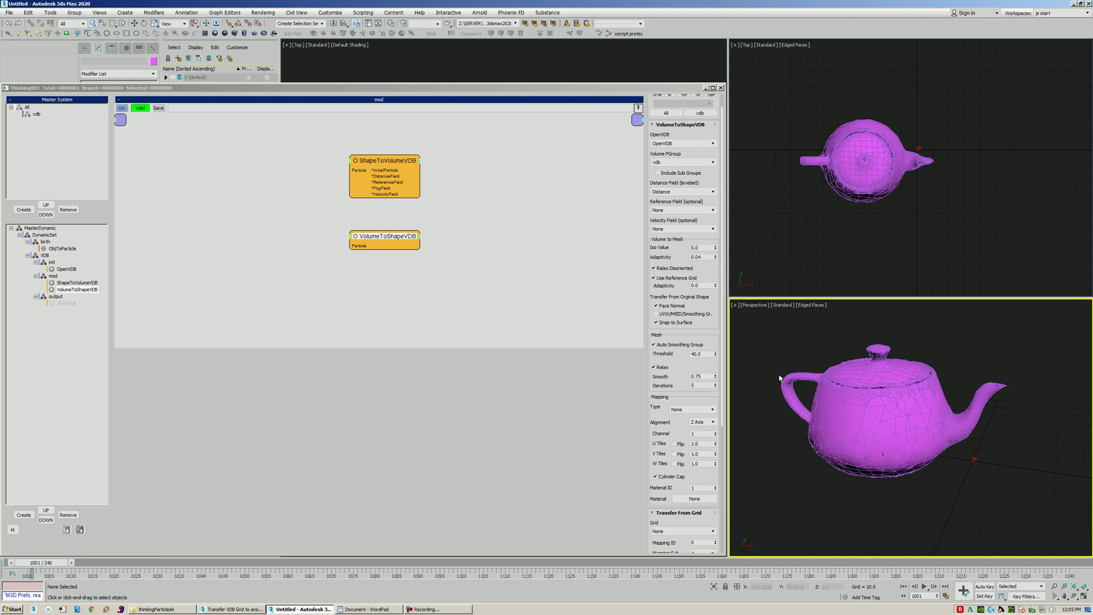
{"action": "scroll", "coordinate": [662, 435], "scroll_direction": "up", "scroll_amount": 2}
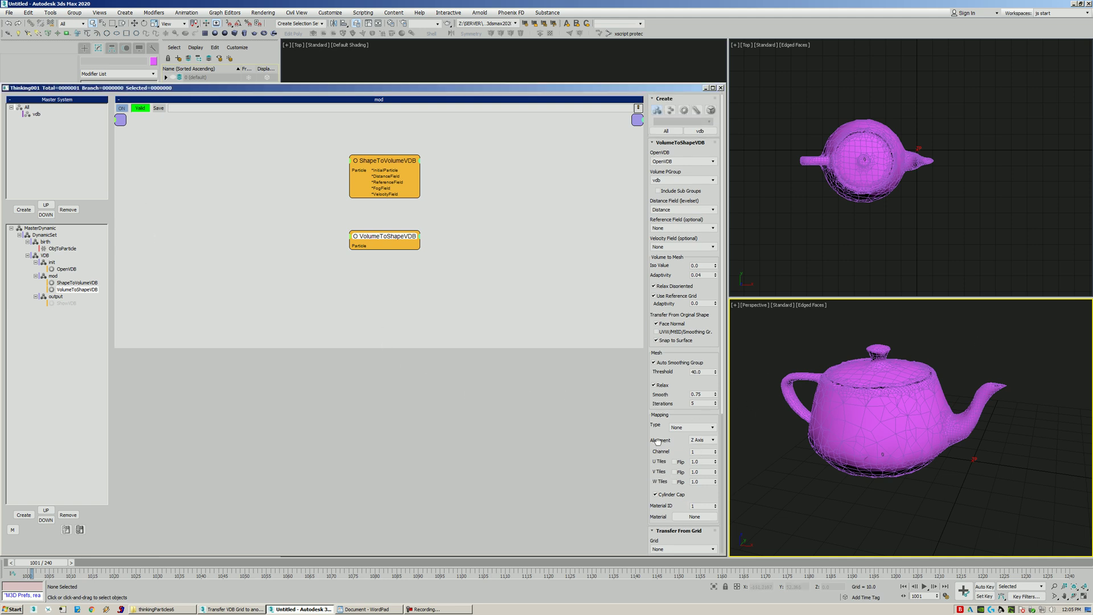
{"action": "middle_click_drag", "start_coordinate": [461, 209], "coordinate": [464, 225]}
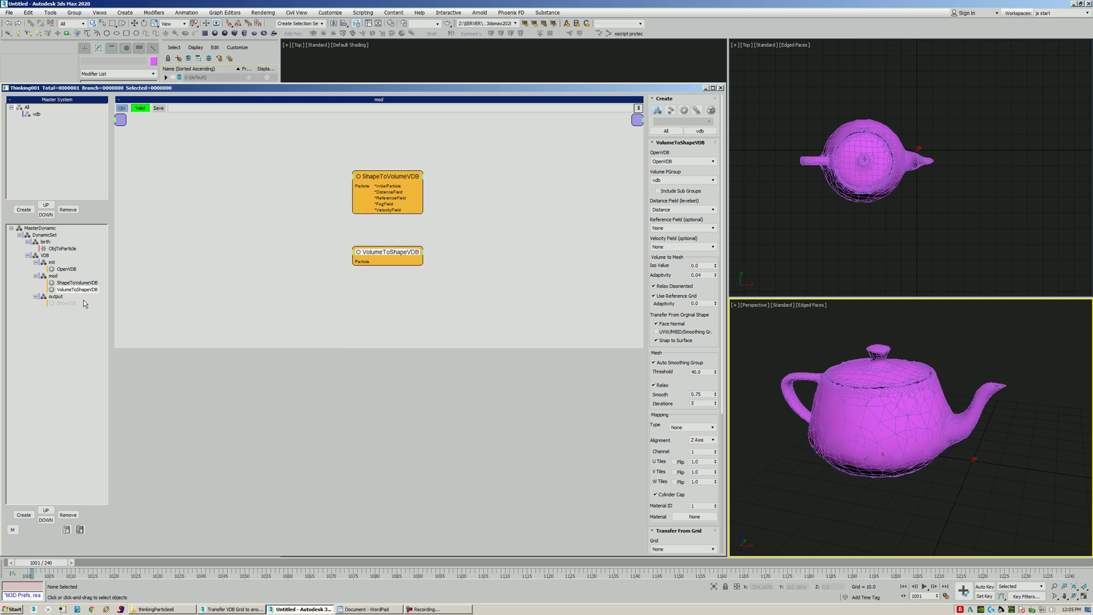
Switch to Windows Explorer, look through the sample files in the Drop8 Scenes folder, and return to 3ds Max
{"action": "left_click", "coordinate": [171, 609]}
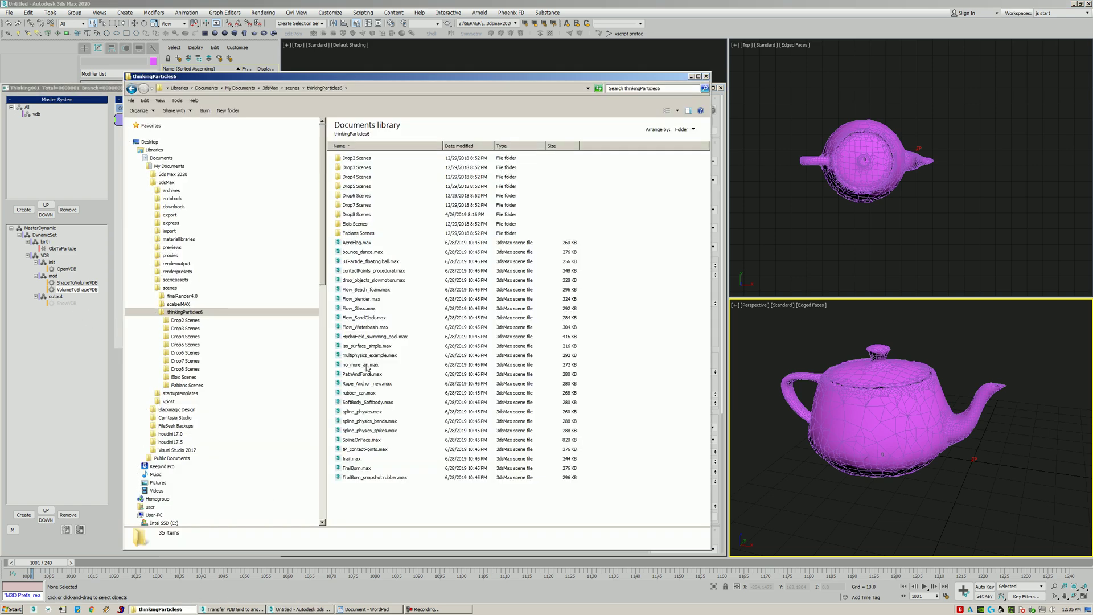
{"action": "left_click", "coordinate": [351, 216]}
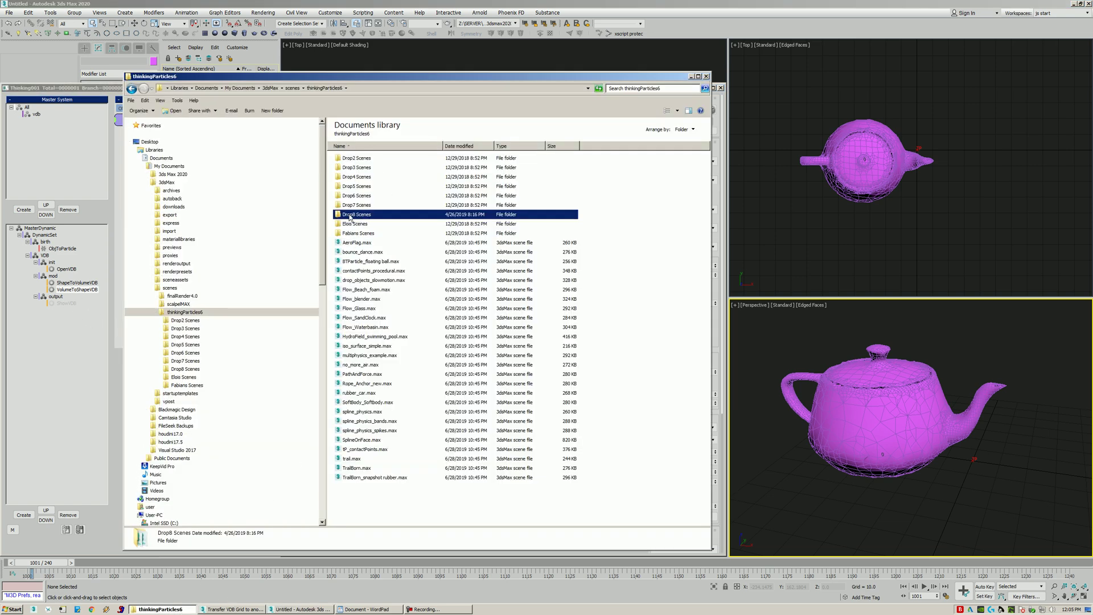
{"action": "double_click", "coordinate": [357, 216]}
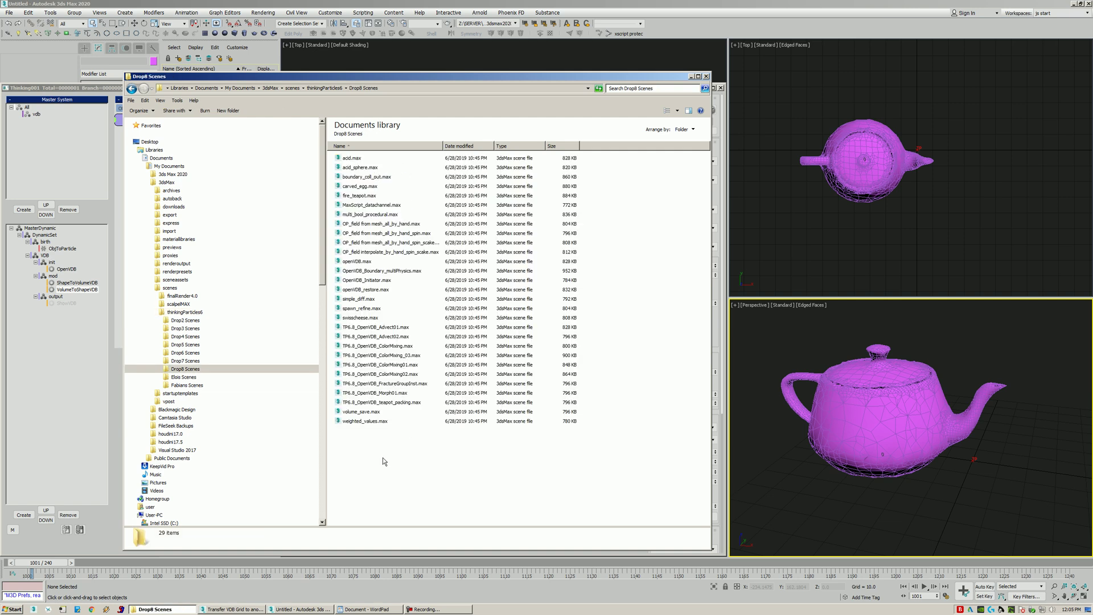
{"action": "left_click_drag", "start_coordinate": [403, 458], "coordinate": [353, 155]}
{"action": "left_click", "coordinate": [468, 453]}
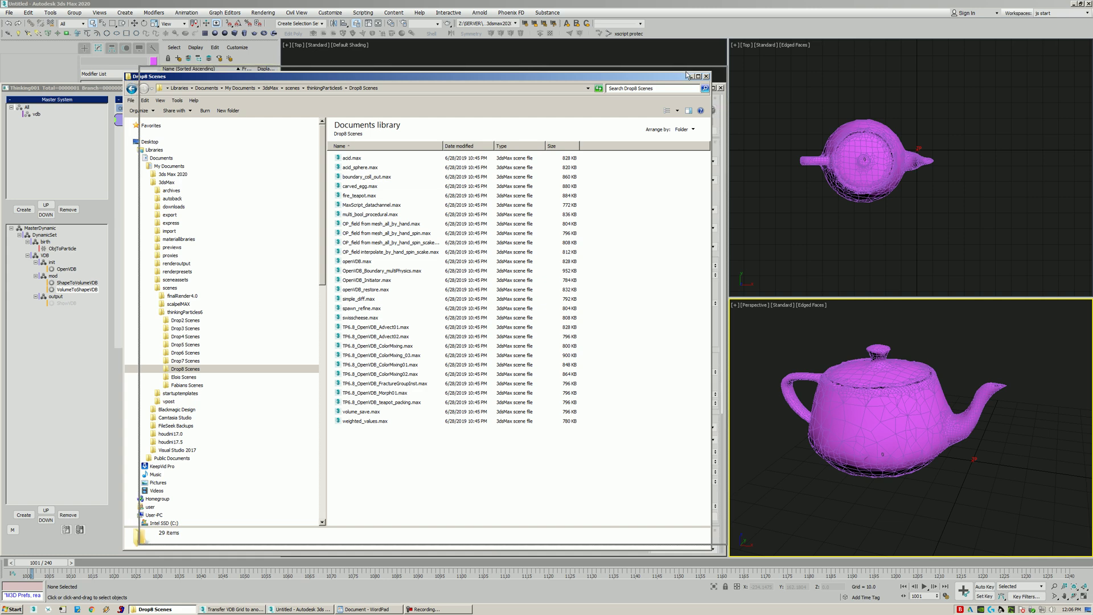
{"action": "left_click_drag", "start_coordinate": [676, 77], "coordinate": [694, 71]}
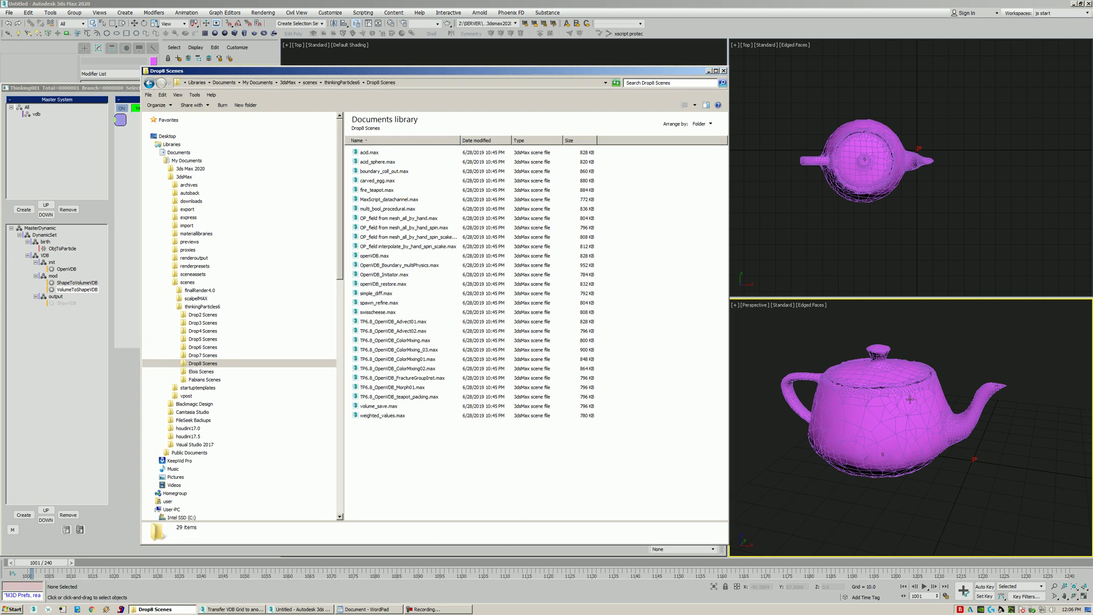
{"action": "left_click", "coordinate": [846, 346]}
{"action": "left_click", "coordinate": [477, 273]}
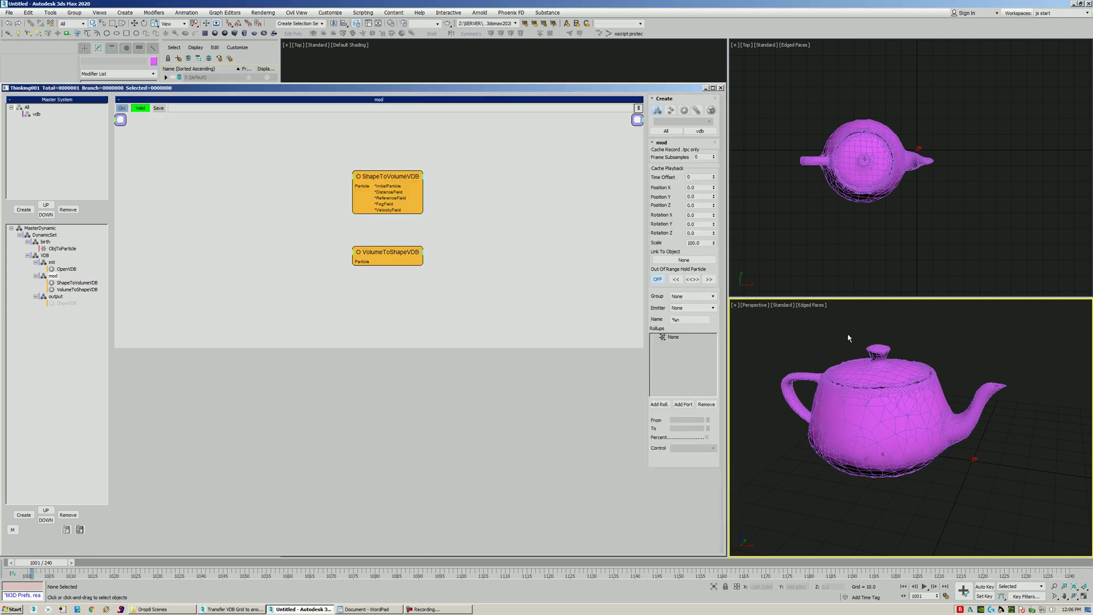